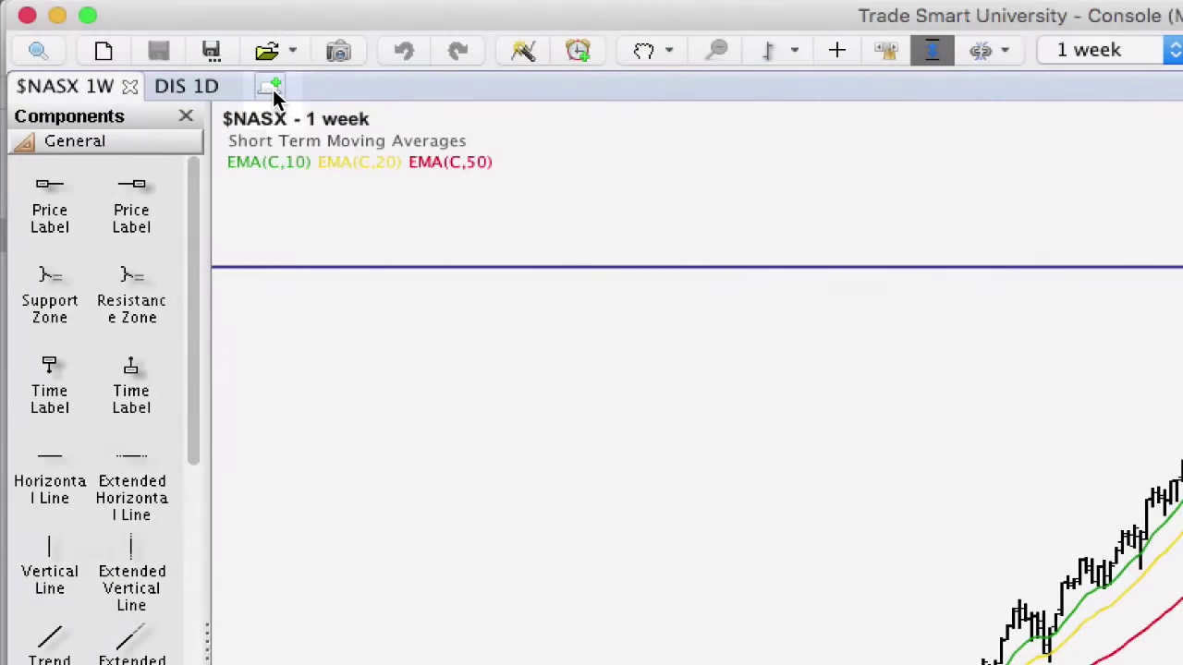
# - Add a watch-list tab and browse the saved watch lists, including TSU Top 10 and TSU Top 50
pyautogui.click(272, 88)
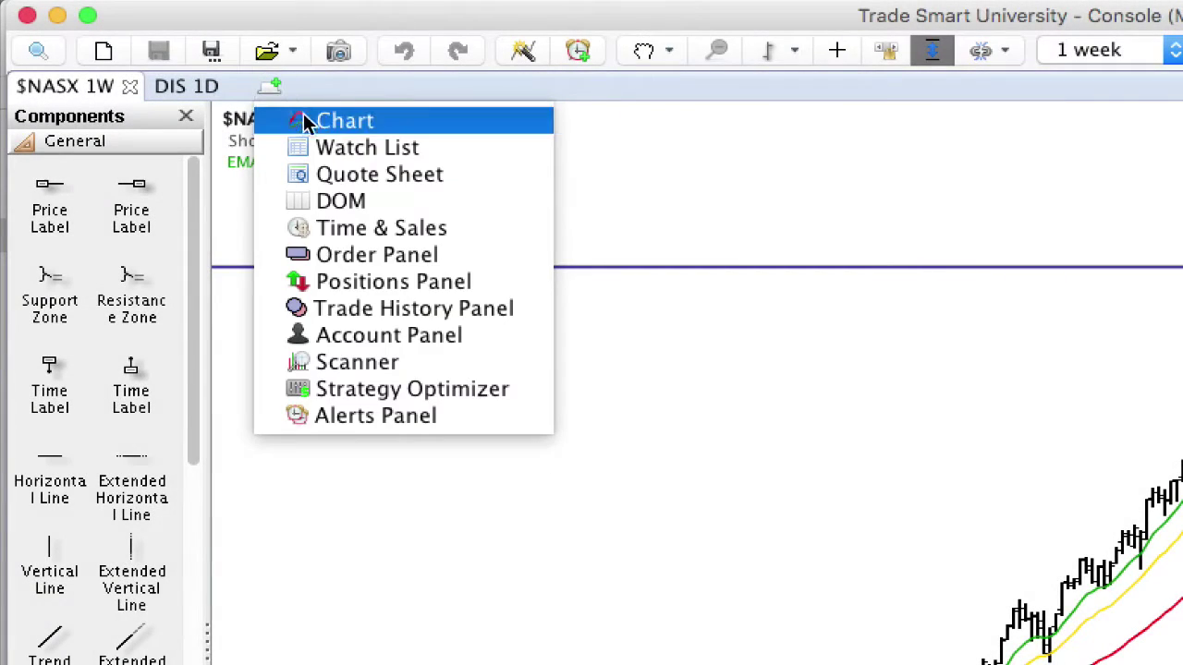
pyautogui.click(416, 151)
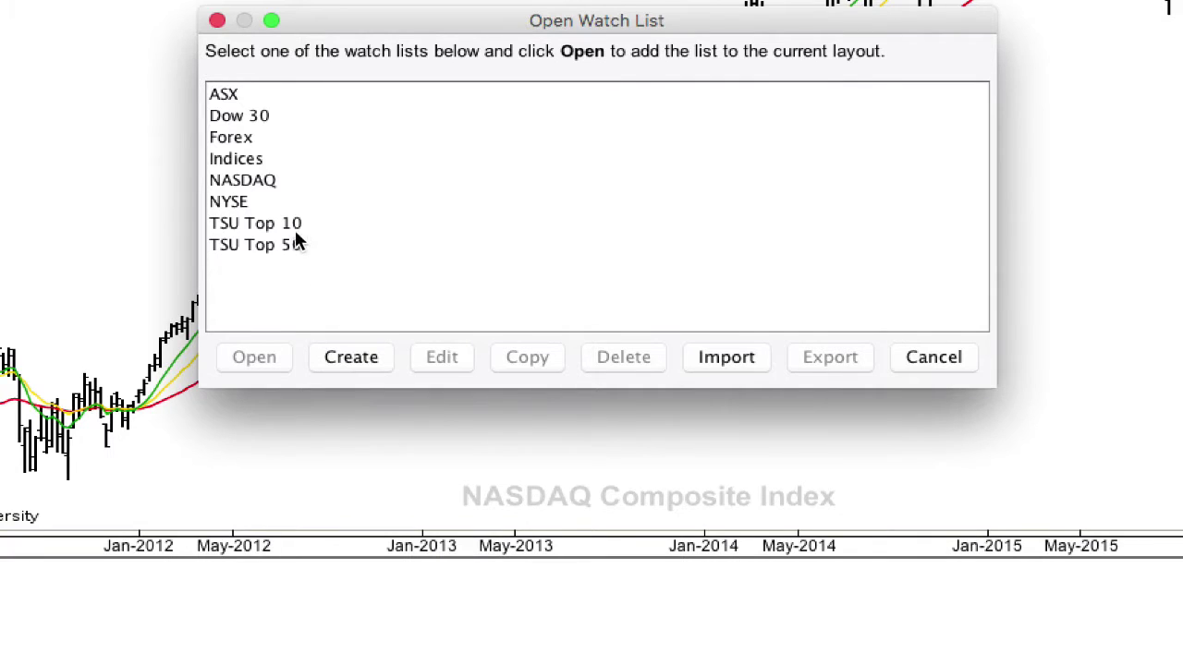
pyautogui.click(291, 223)
pyautogui.click(295, 245)
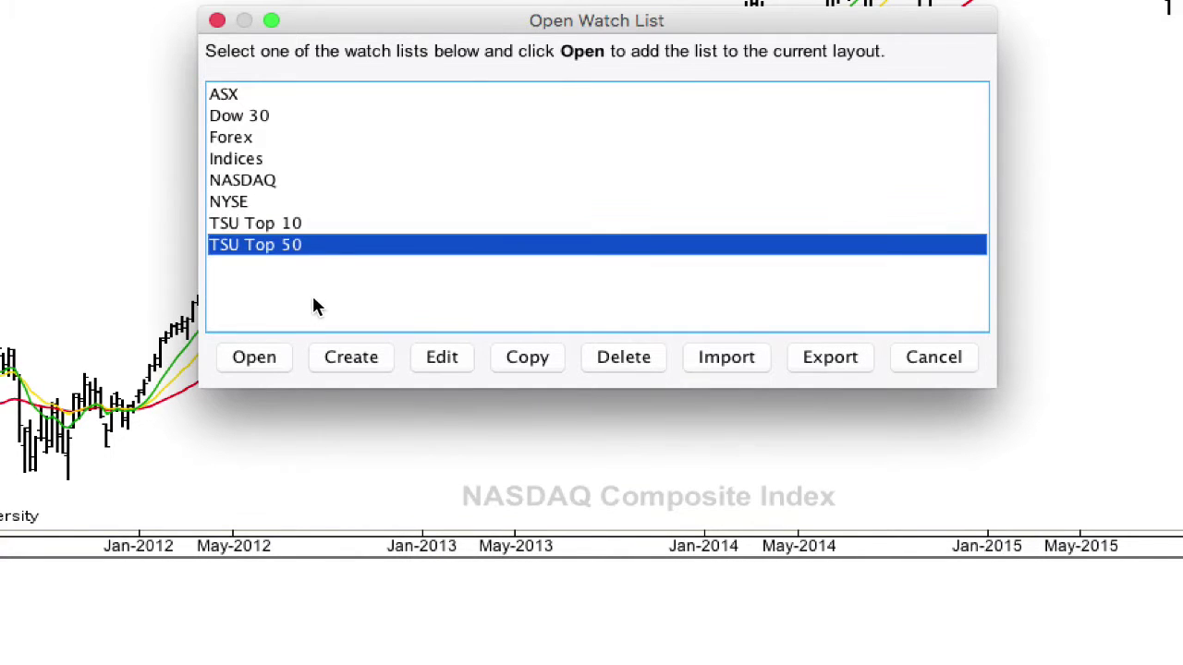
# - Create a new watch list named 'TSU Top 10 – 2016' and advance to the column choice
pyautogui.click(352, 357)
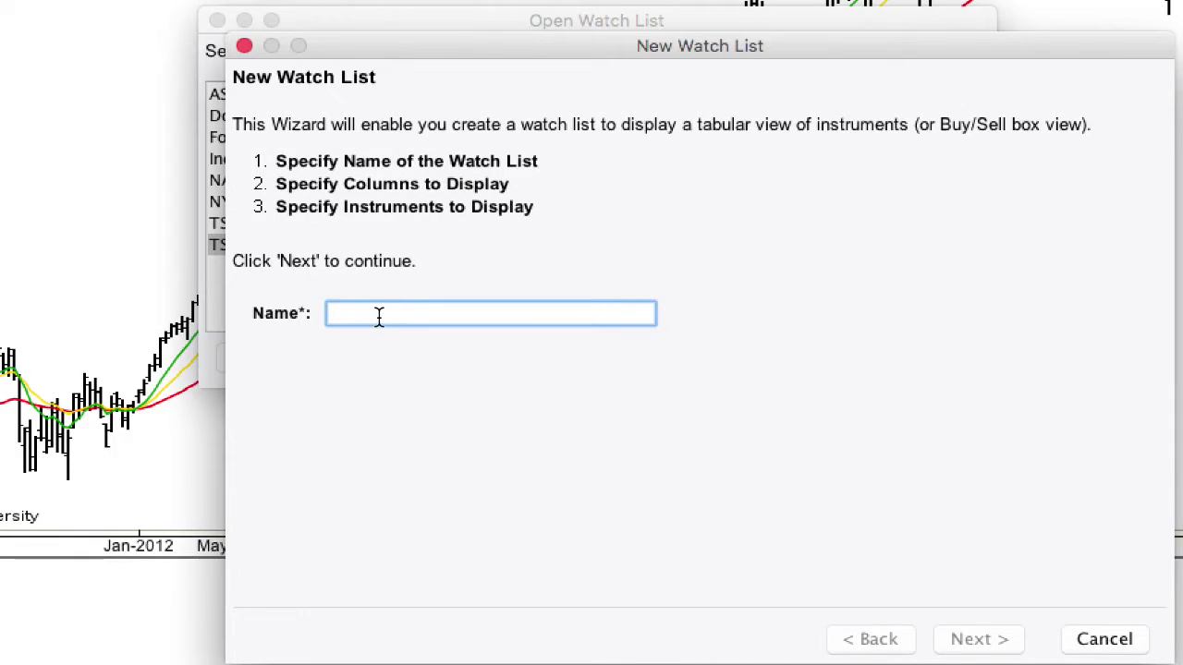
pyautogui.write('TSU')
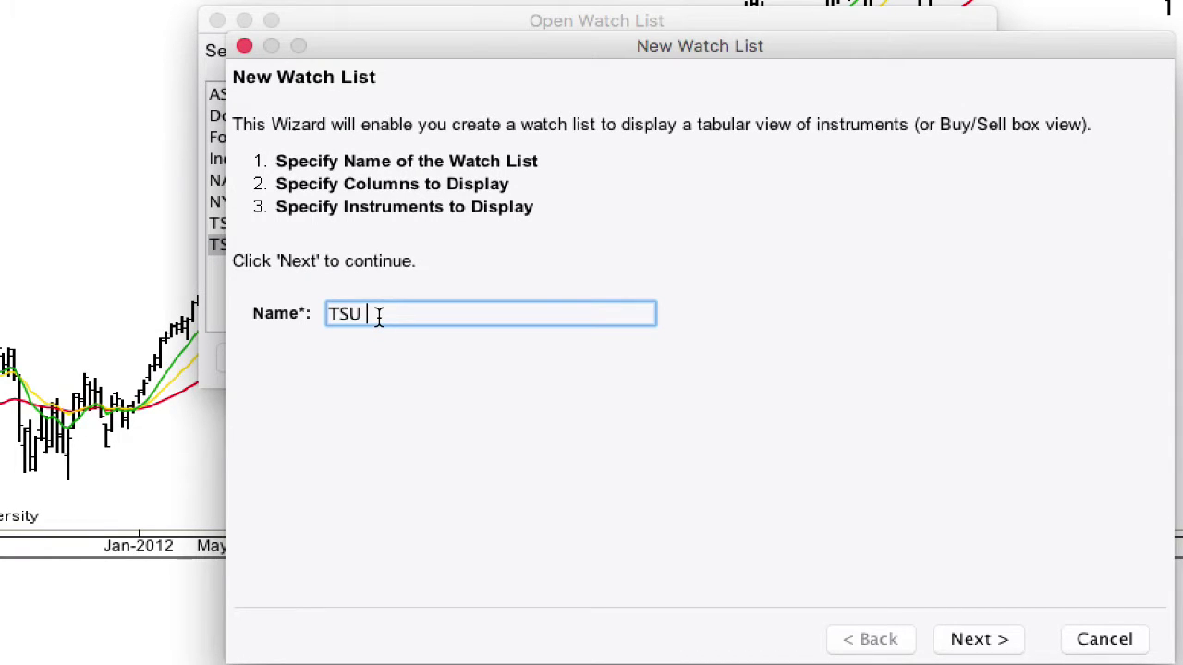
pyautogui.write(' Top 10 ')
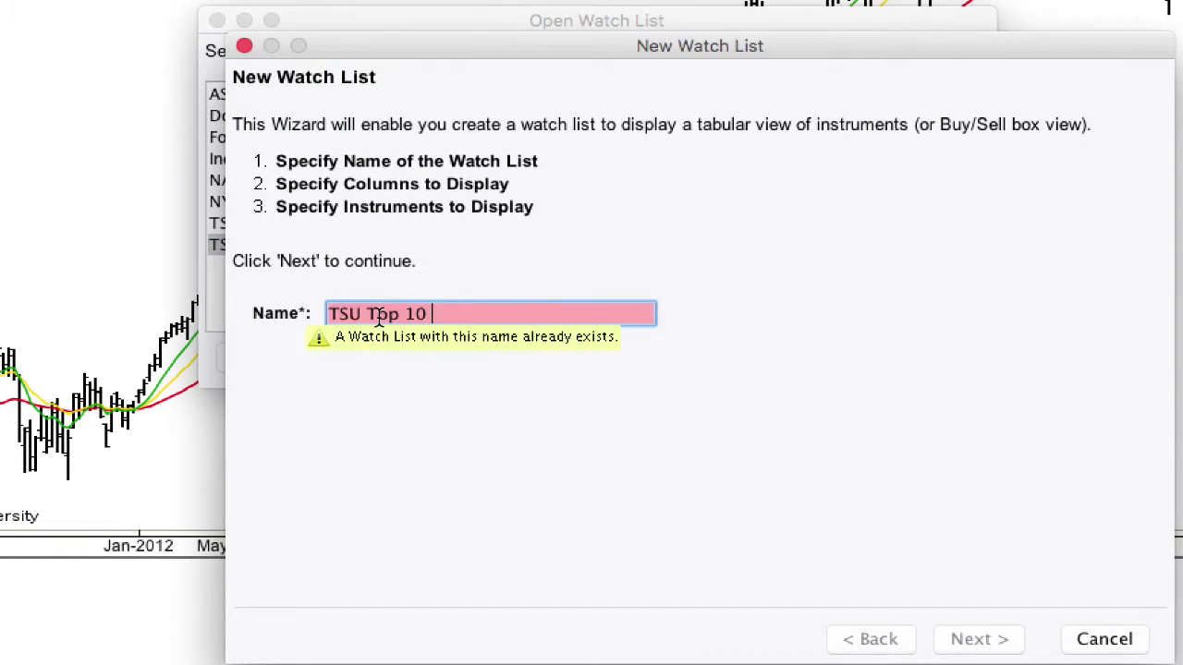
pyautogui.write('– 2016')
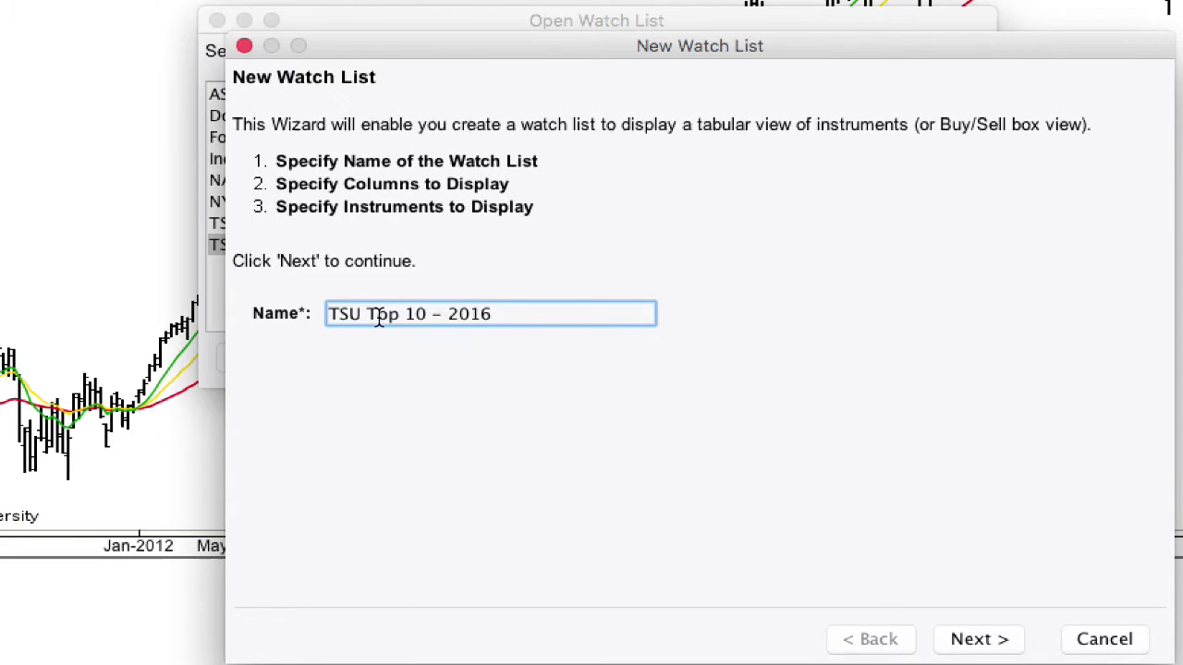
pyautogui.click(988, 642)
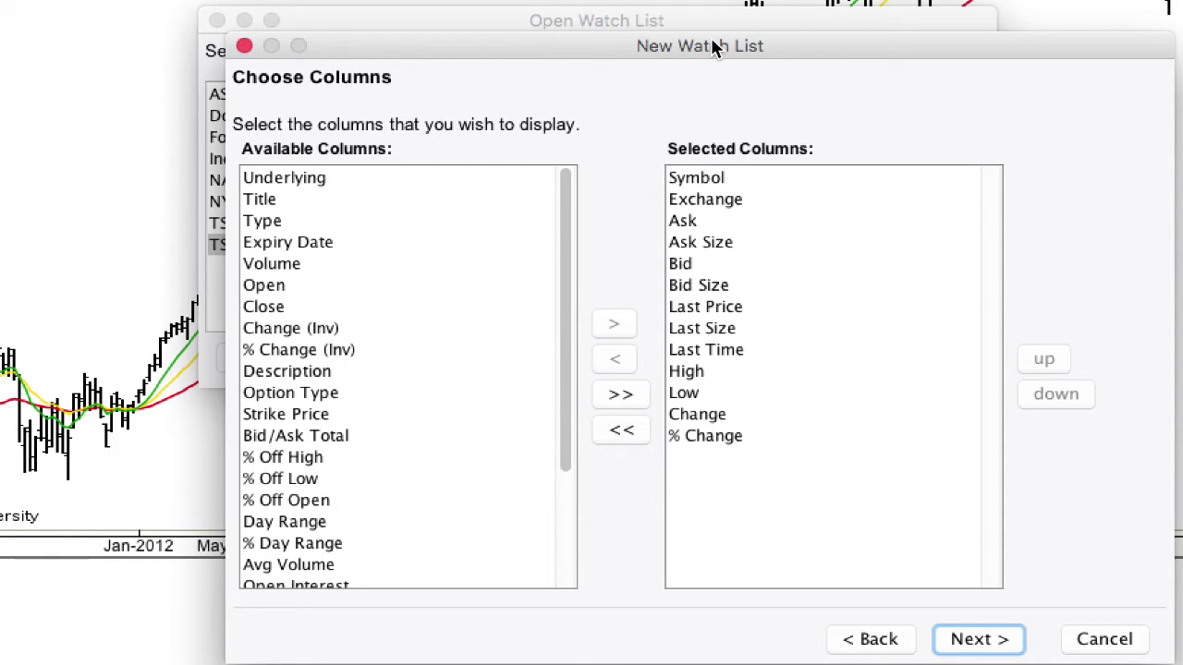
pyautogui.moveTo(710, 38); pyautogui.dragTo(664, 0)
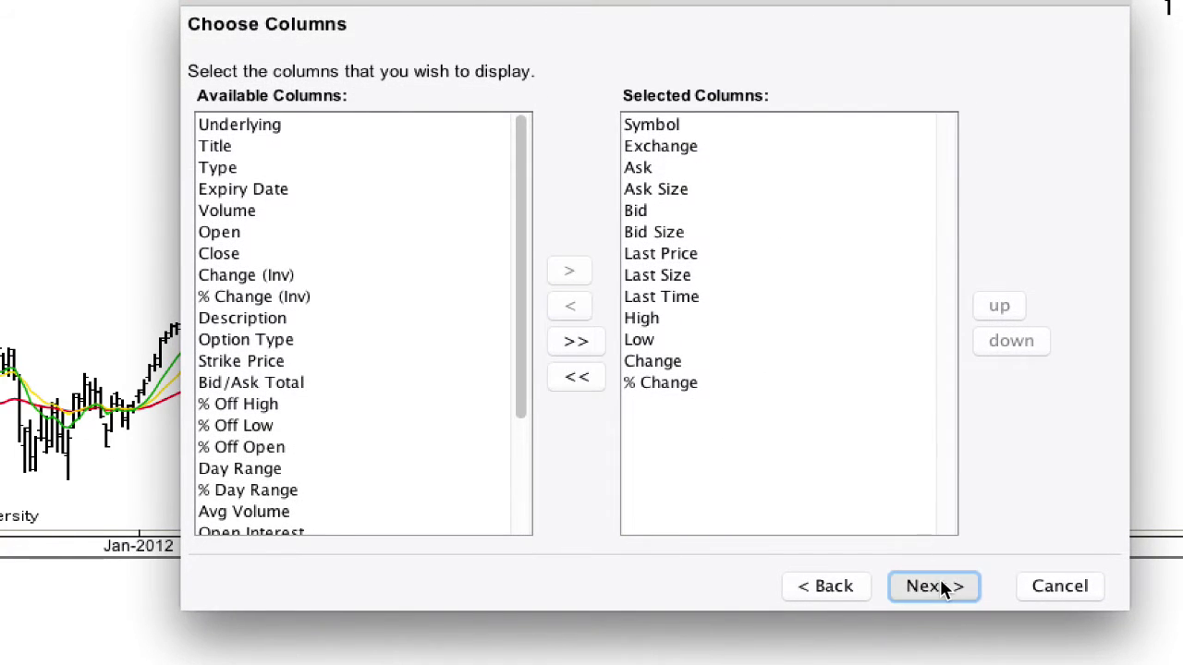
# - Keep the default columns and add AAPL (Apple Inc.) as the first instrument
pyautogui.click(941, 584)
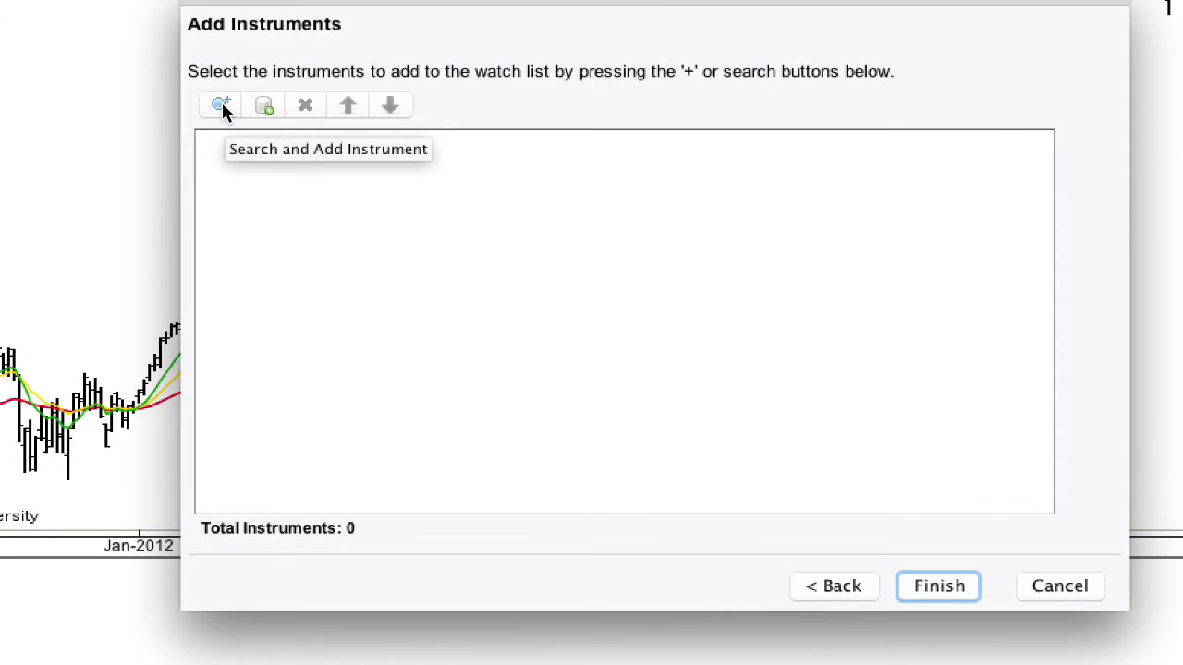
pyautogui.click(222, 107)
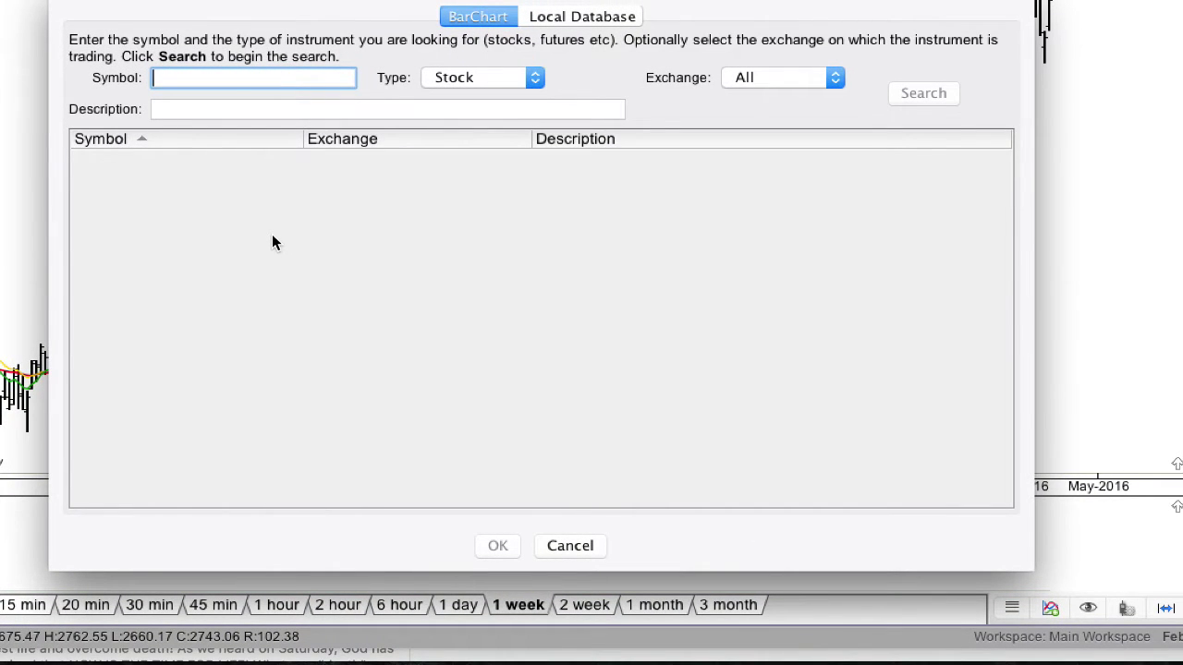
pyautogui.write('AAPL')
pyautogui.click(927, 92)
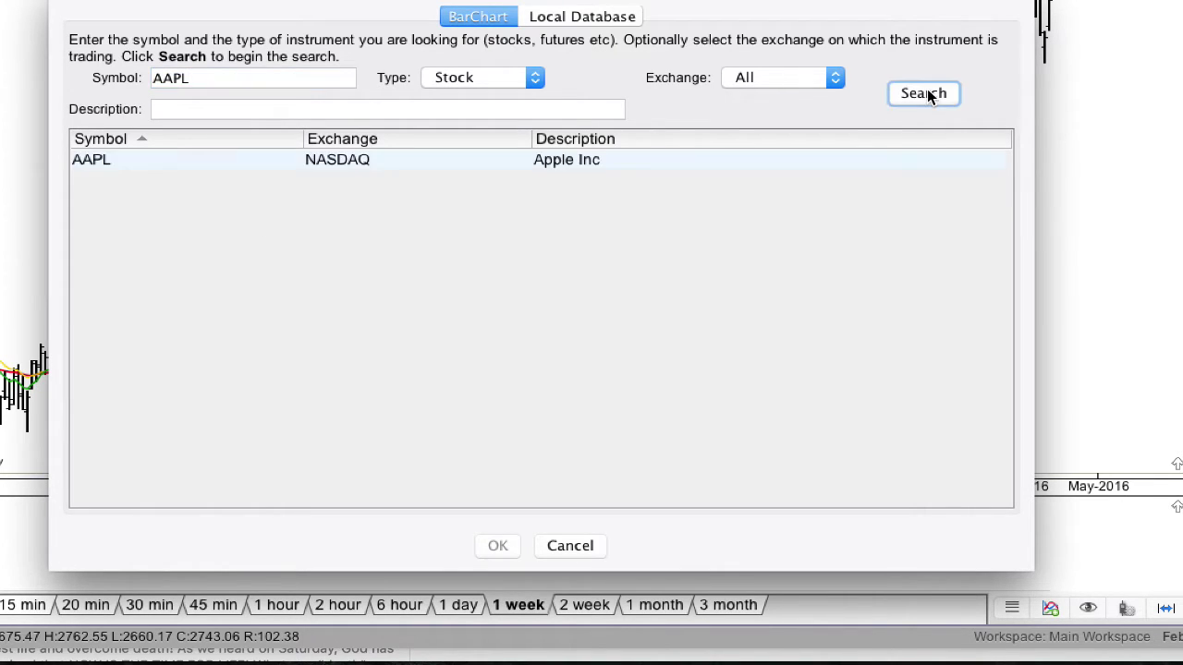
pyautogui.click(122, 159)
pyautogui.click(498, 546)
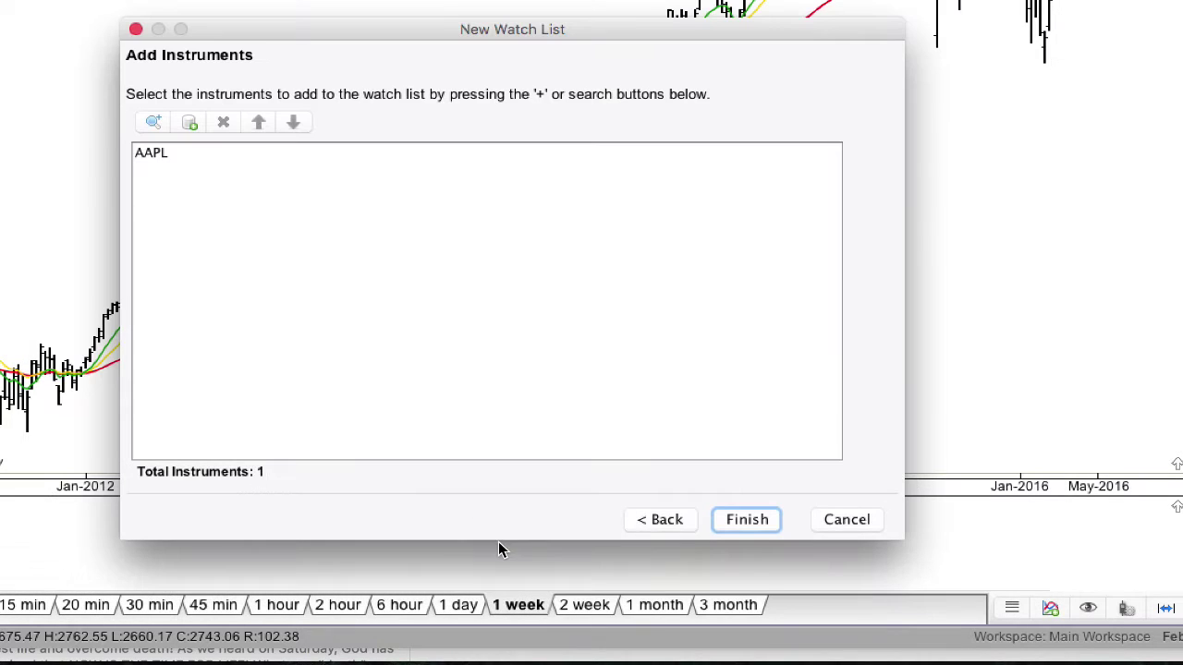
# - Add AMZN (Amazon.com Inc.) as the second instrument
pyautogui.click(154, 124)
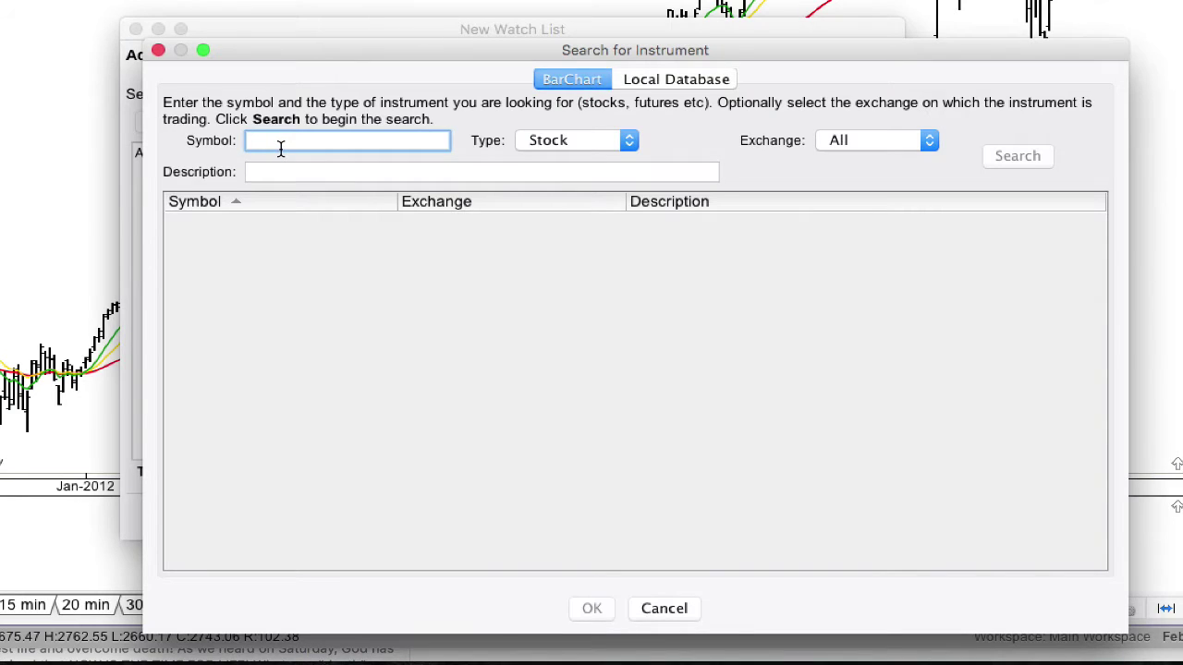
pyautogui.write('AMZN')
pyautogui.press('Return')
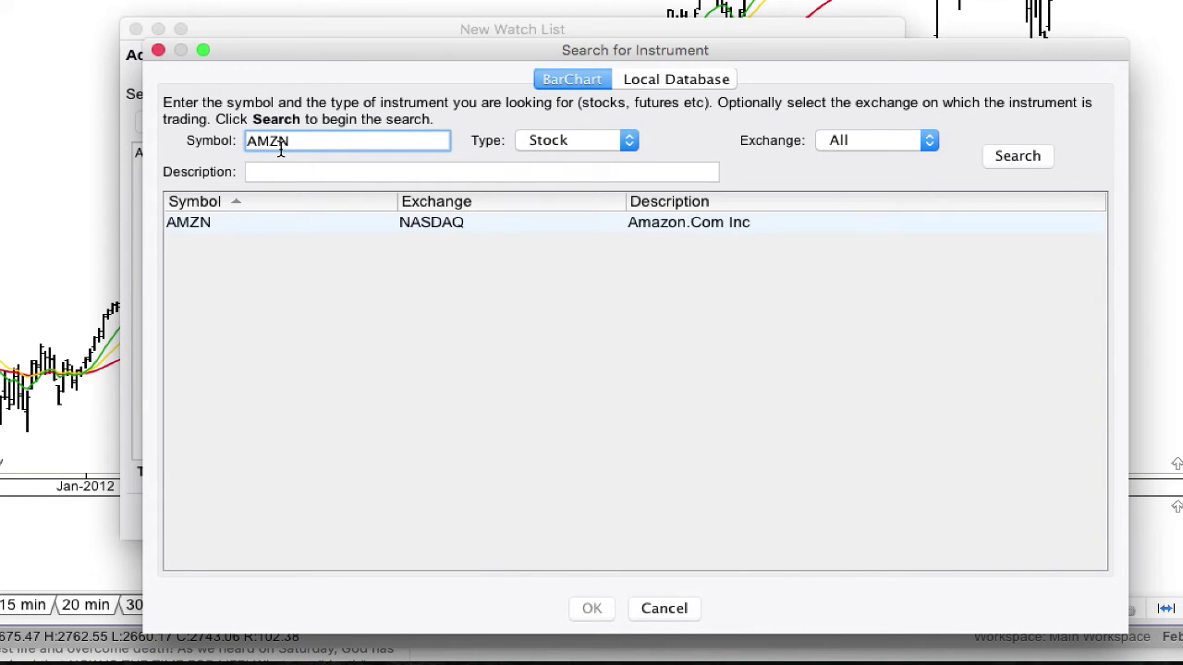
pyautogui.click(267, 223)
pyautogui.click(588, 608)
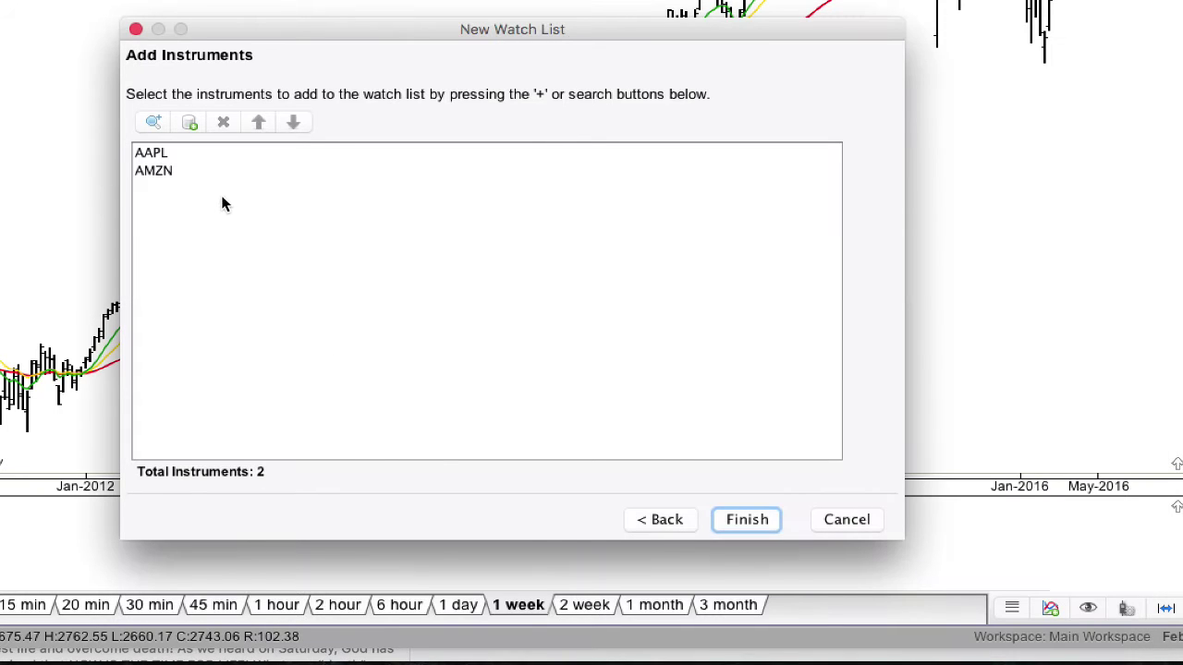
# - Search the description 'Disney' and add DIS (Walt Disney Company, NYSE) as the third instrument
pyautogui.click(154, 124)
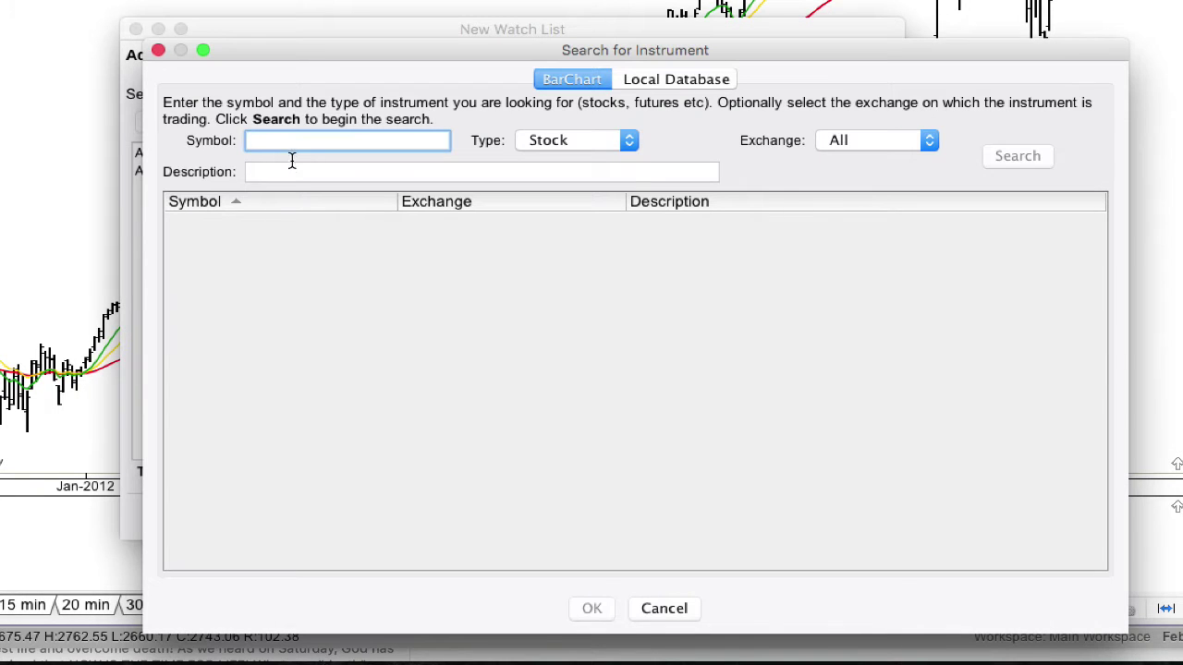
pyautogui.click(275, 176)
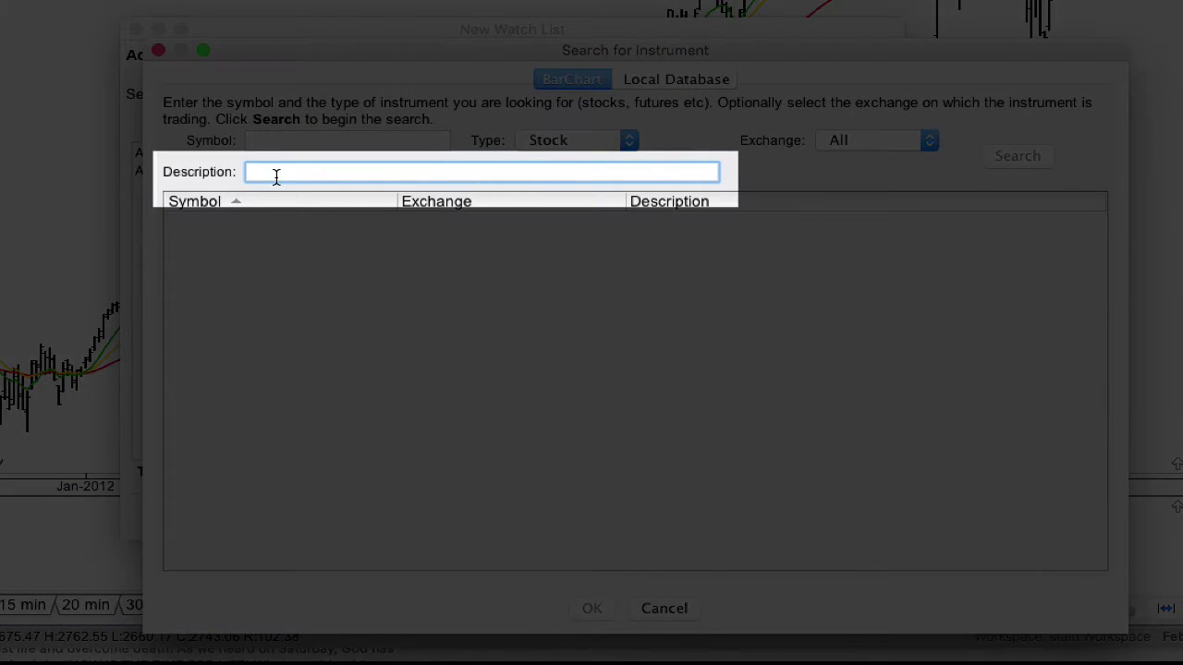
pyautogui.write('Disn')
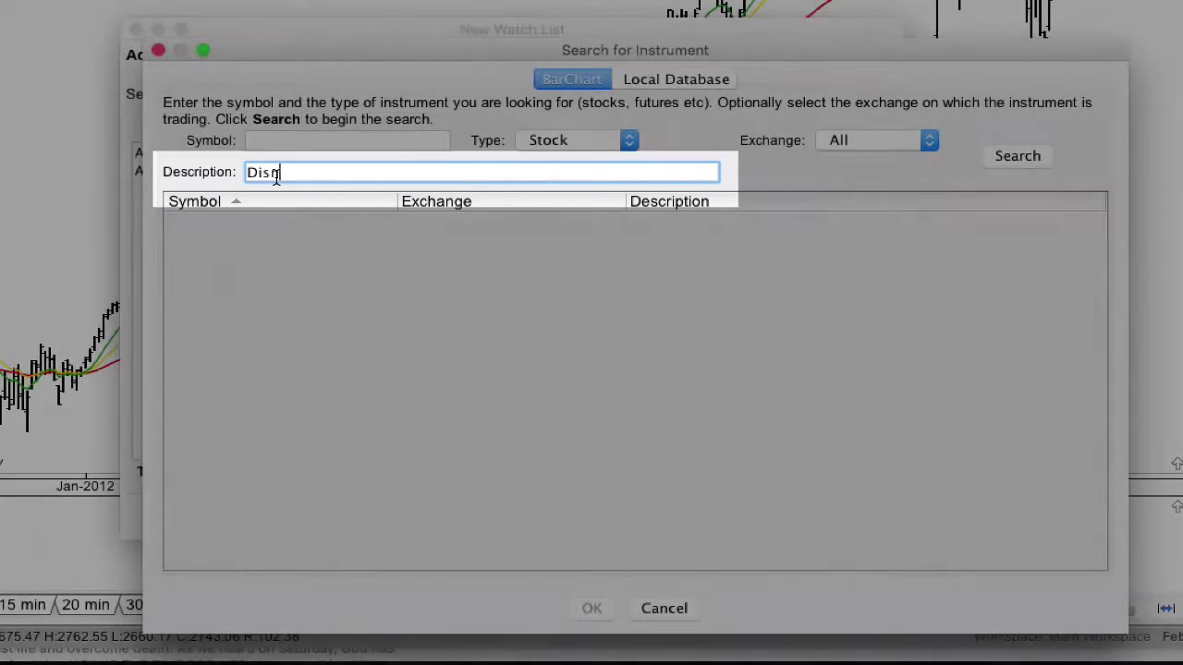
pyautogui.write('ey')
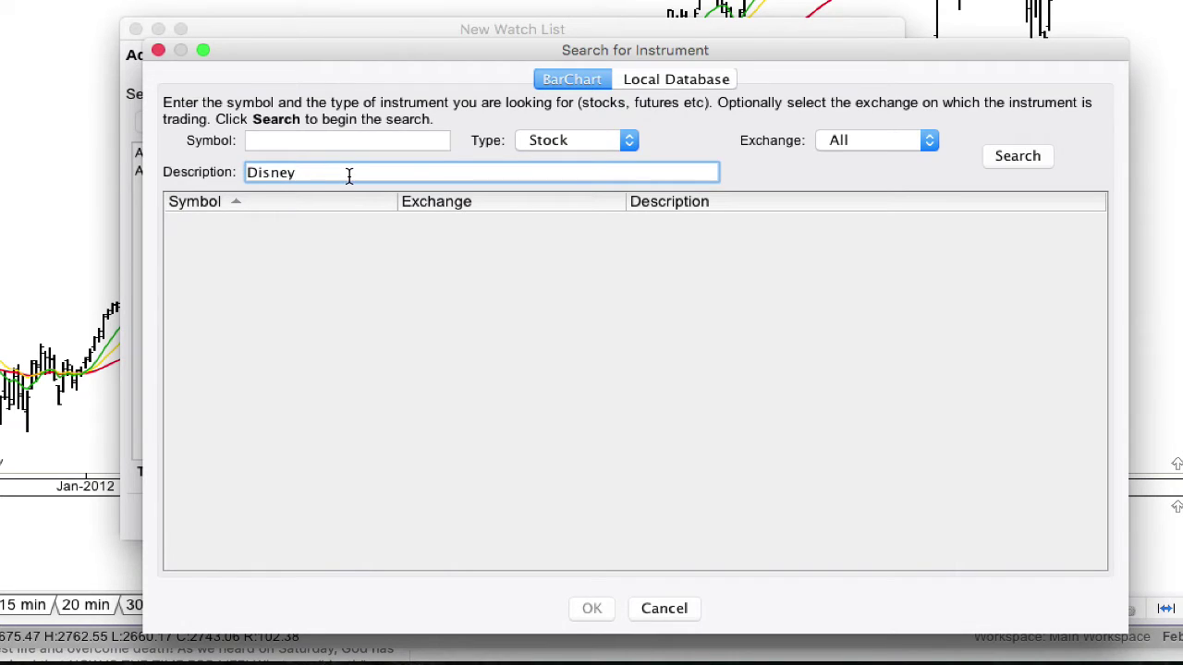
pyautogui.click(1002, 166)
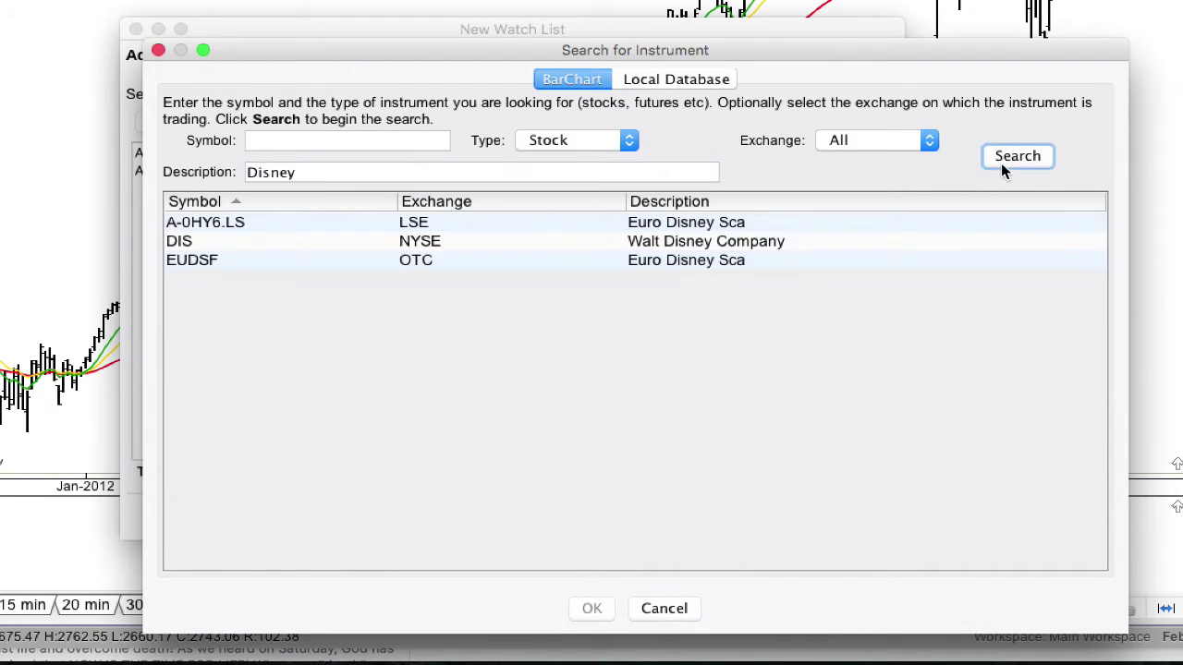
pyautogui.click(208, 240)
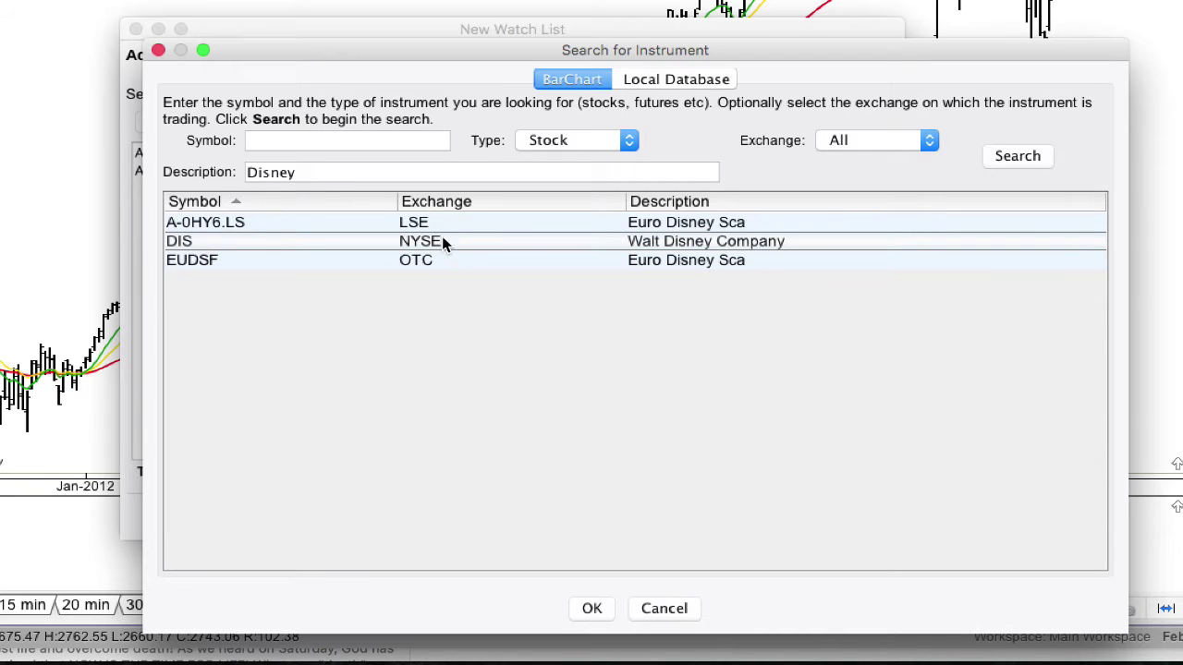
pyautogui.click(592, 608)
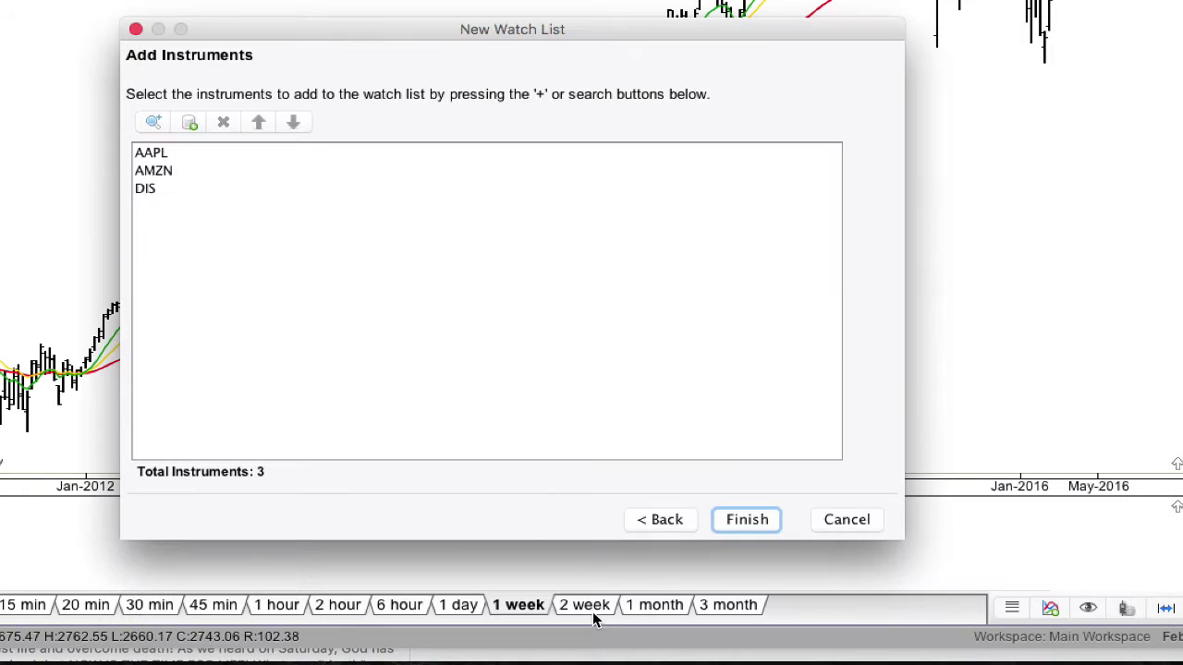
# - Add FAS (AMEX) and FSLR to the watch list
pyautogui.click(153, 121)
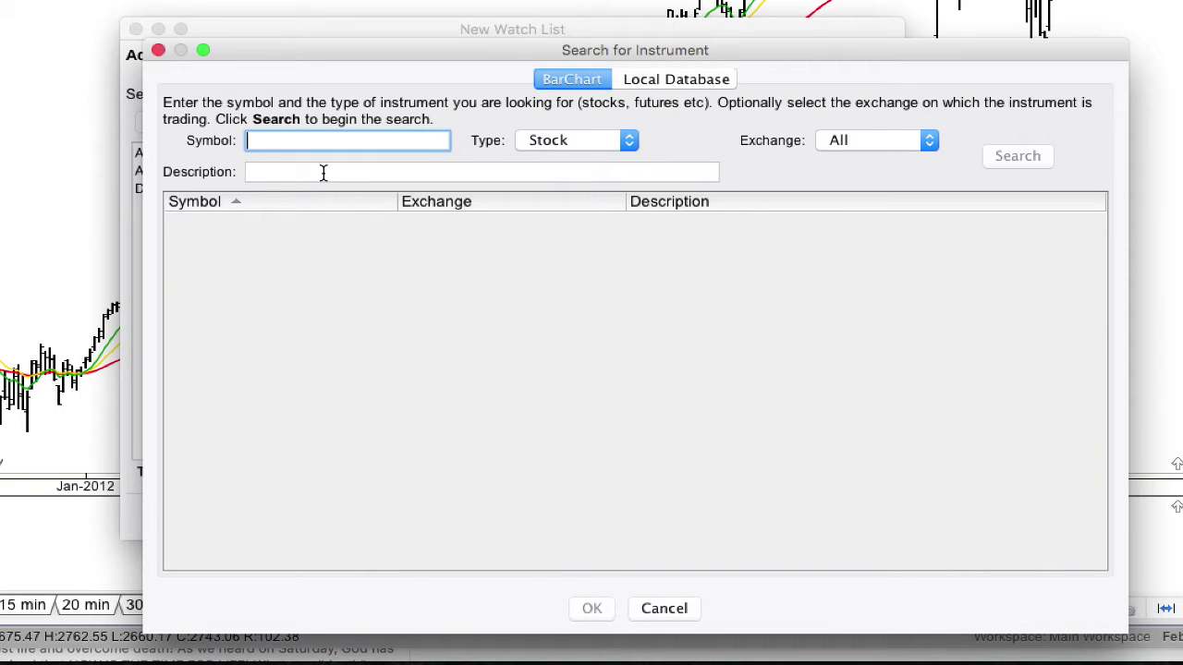
pyautogui.write('FAS')
pyautogui.click(994, 159)
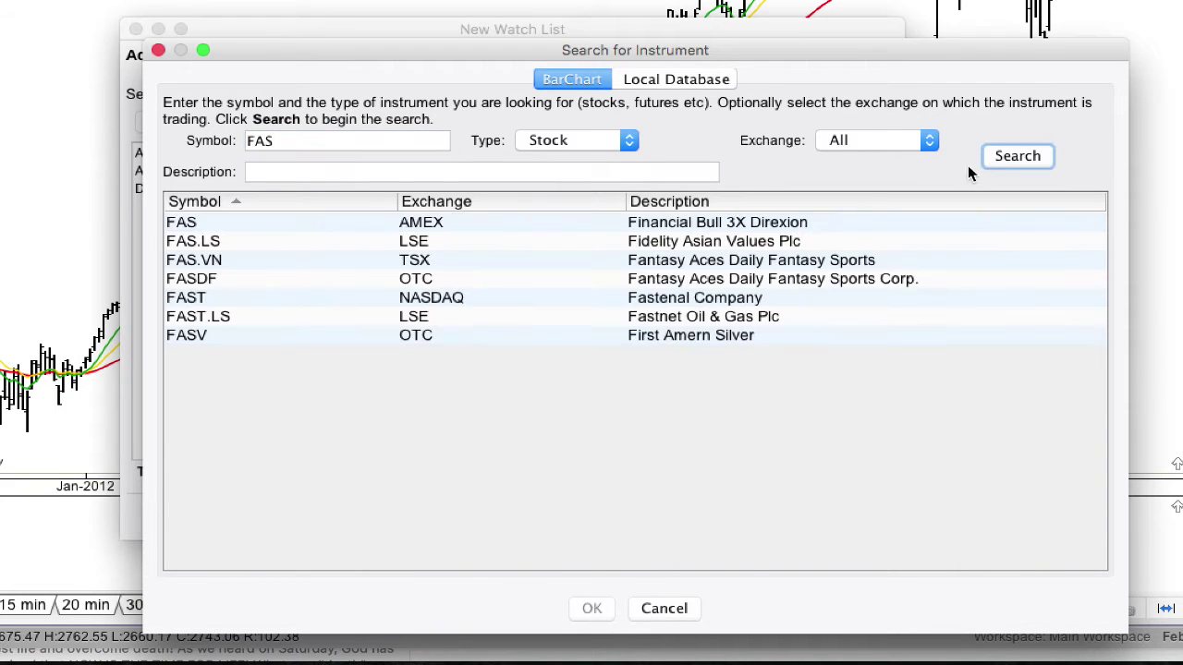
pyautogui.click(225, 218)
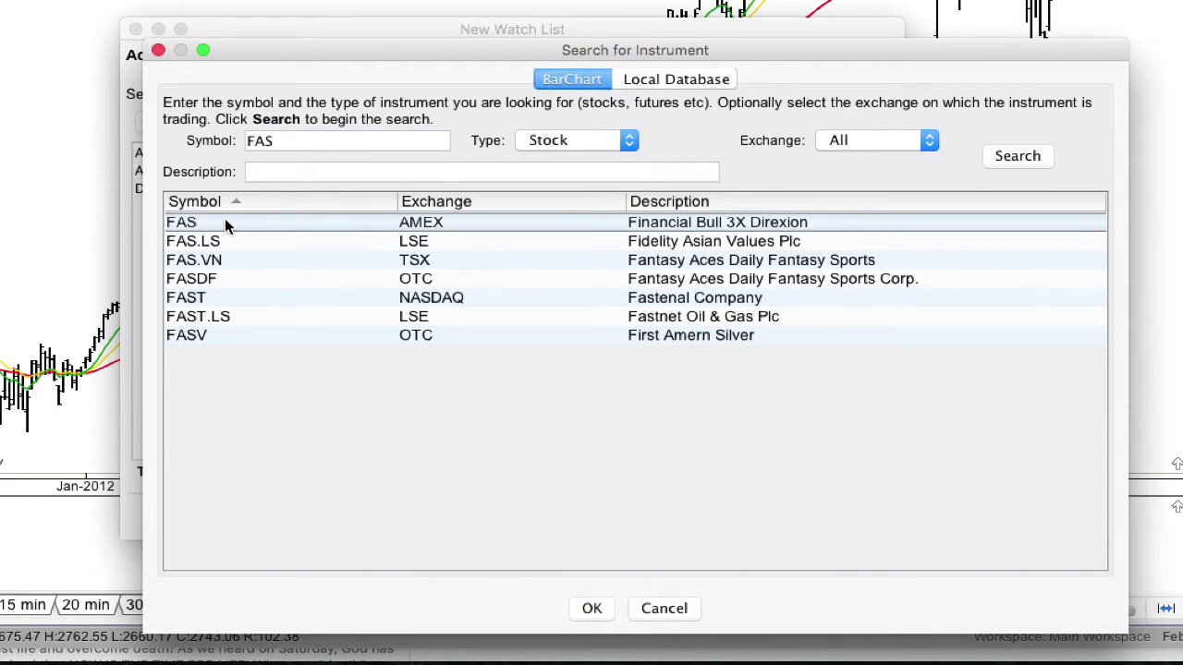
pyautogui.click(592, 608)
pyautogui.click(153, 124)
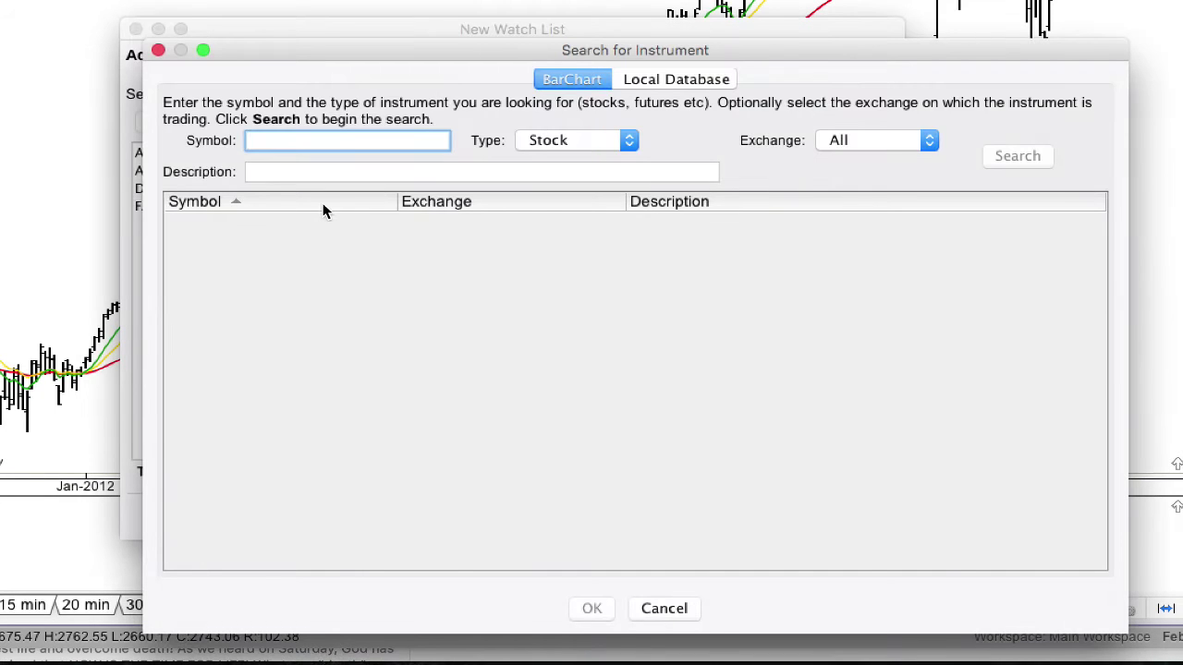
pyautogui.write('FSLR')
pyautogui.press('Return')
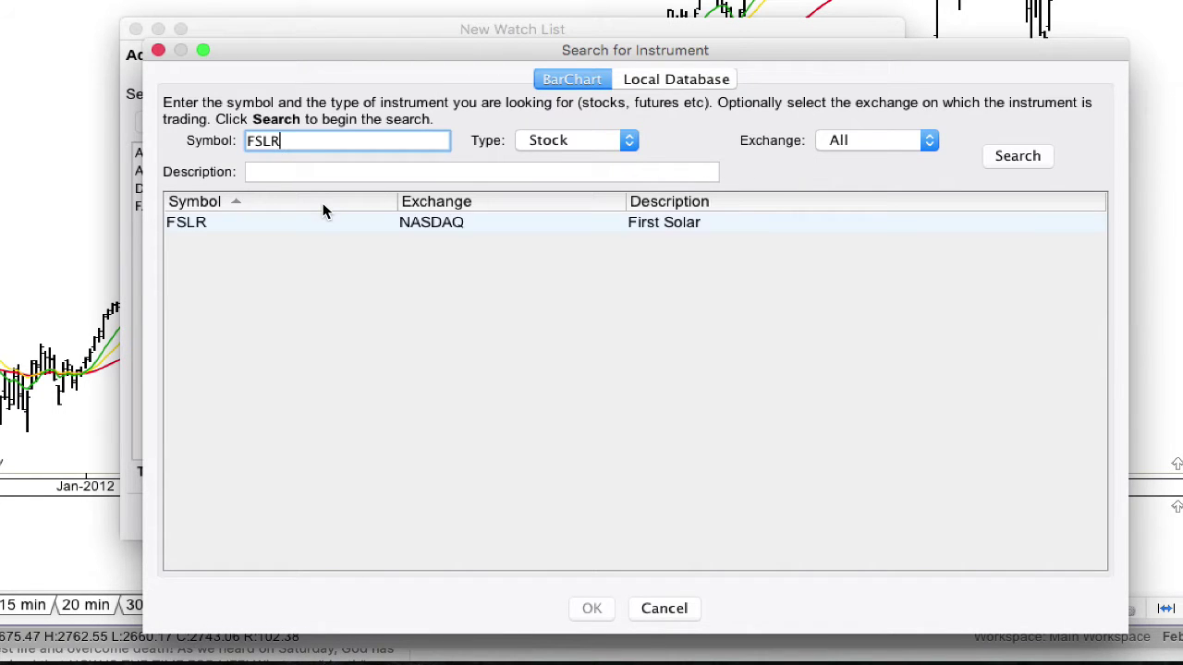
pyautogui.doubleClick(323, 220)
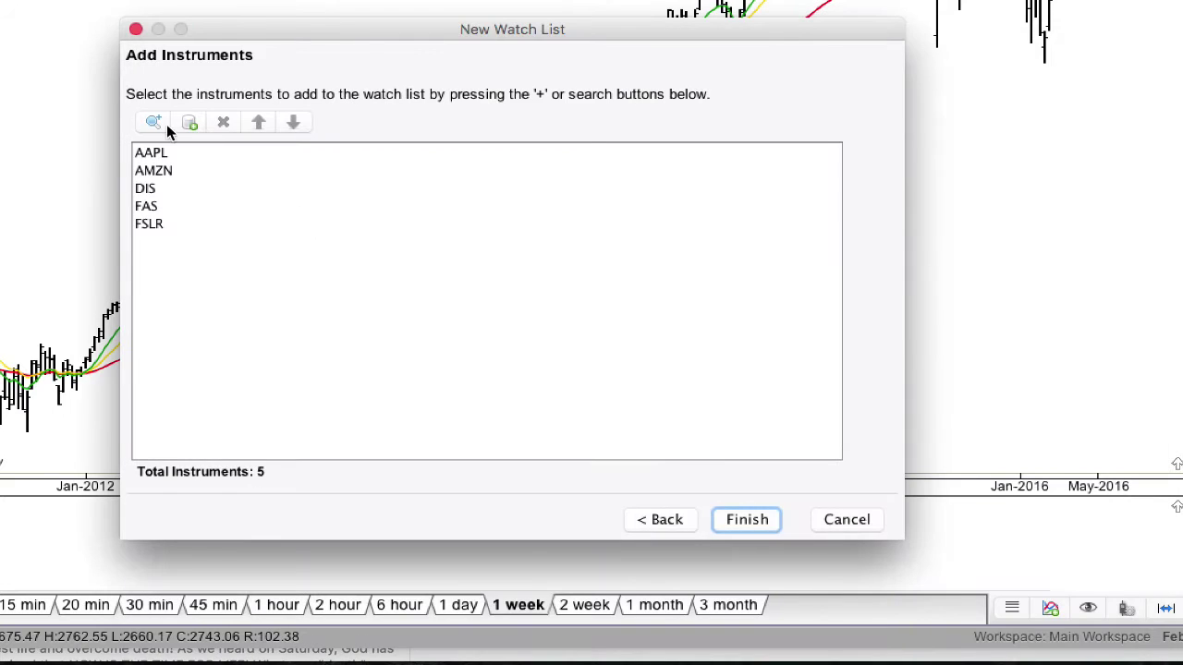
# - Add GLD (SPDR Gold) and HD (Home Depot), bringing the list to seven instruments
pyautogui.click(153, 123)
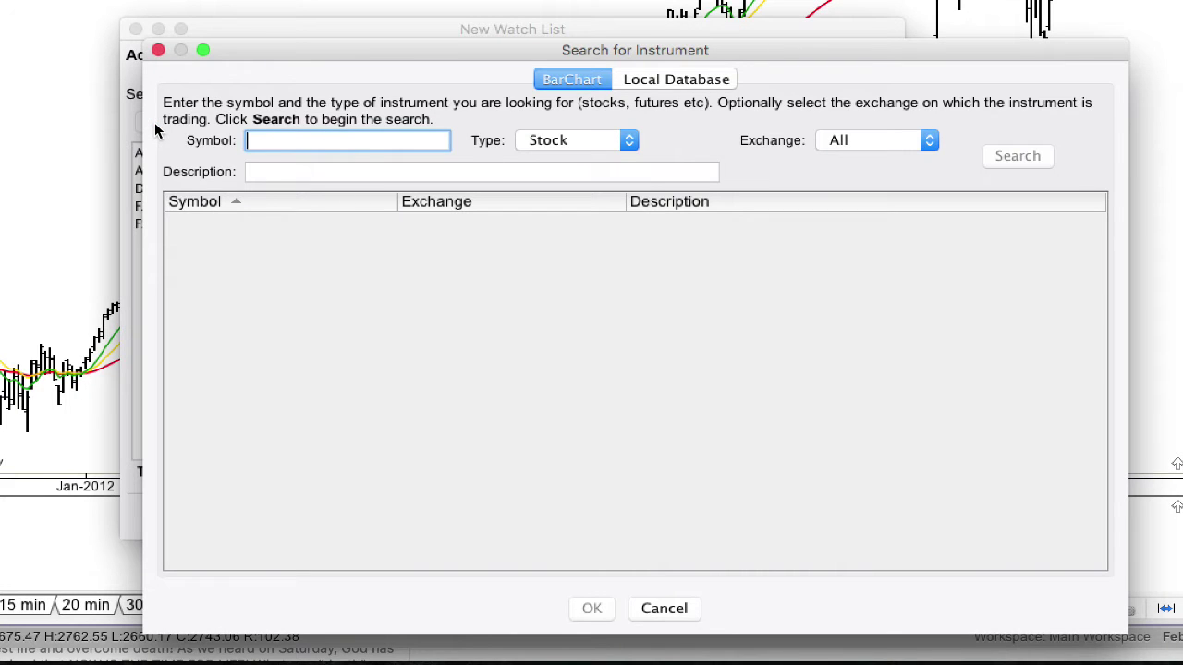
pyautogui.write('GLD')
pyautogui.click(1018, 156)
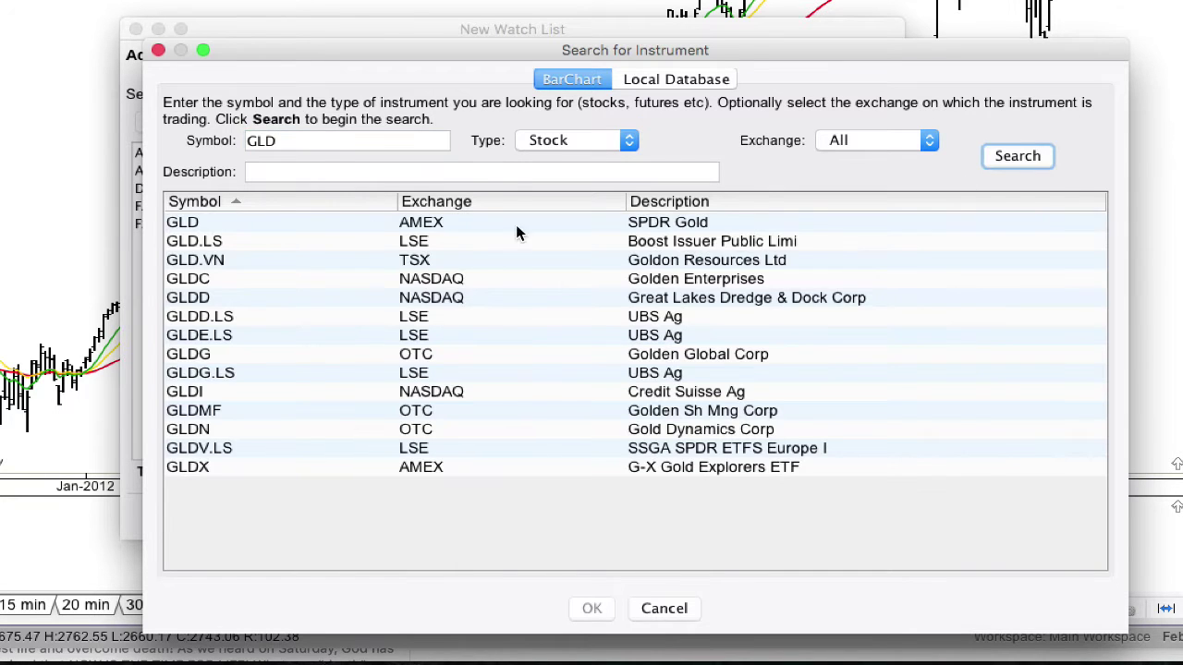
pyautogui.click(266, 221)
pyautogui.click(604, 606)
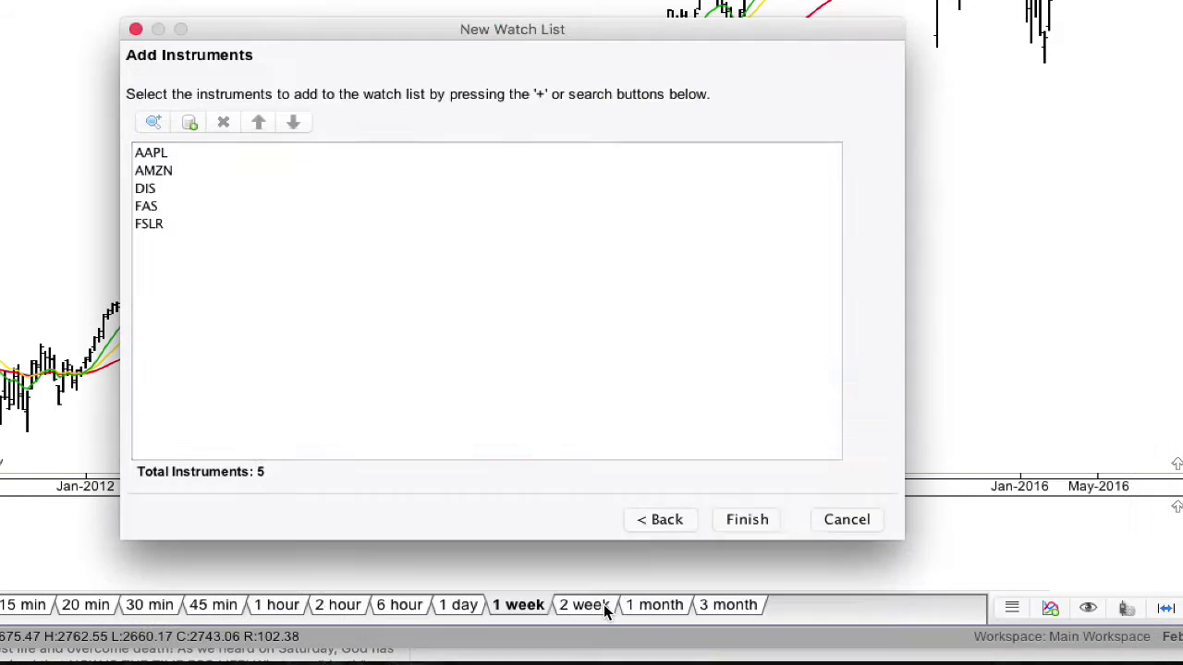
pyautogui.click(154, 122)
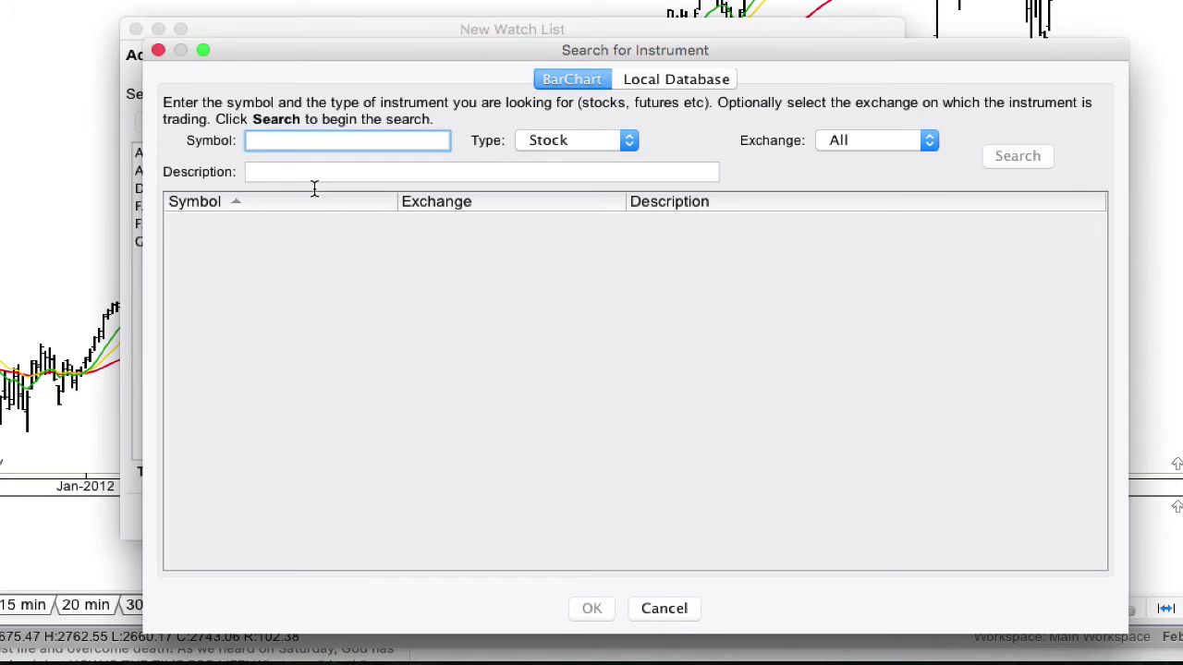
pyautogui.write('HD')
pyautogui.click(1053, 153)
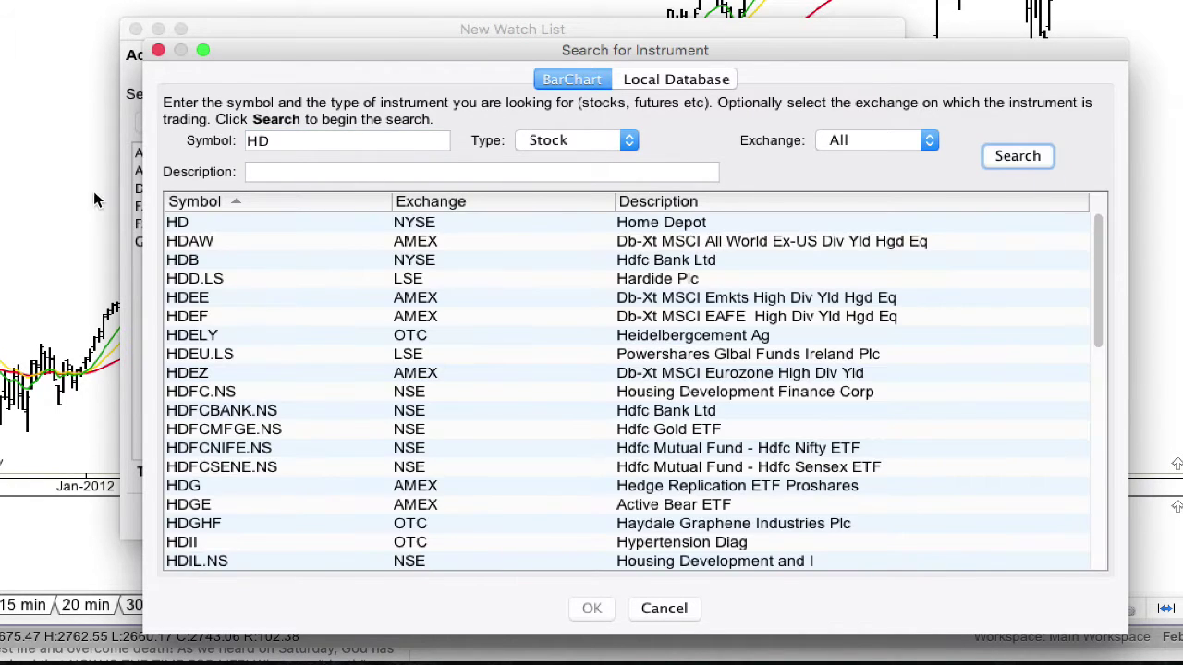
pyautogui.doubleClick(230, 222)
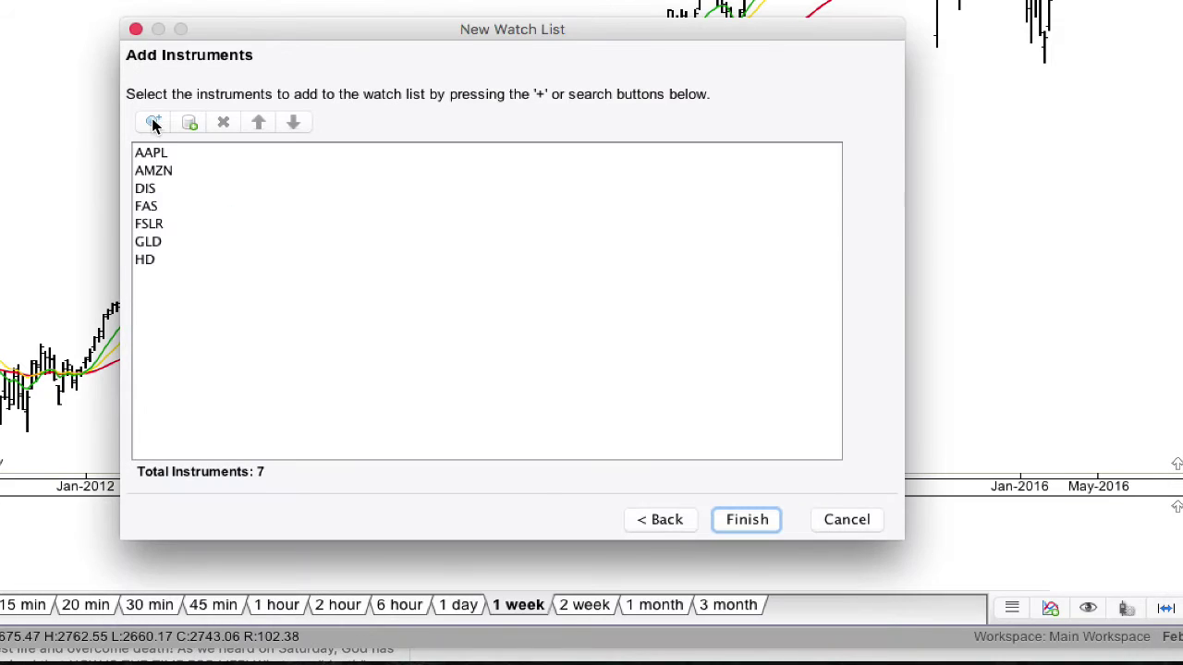
# - Add LUV (Southwest Airlines) and NFLX (Netflix) to the watch list
pyautogui.click(155, 121)
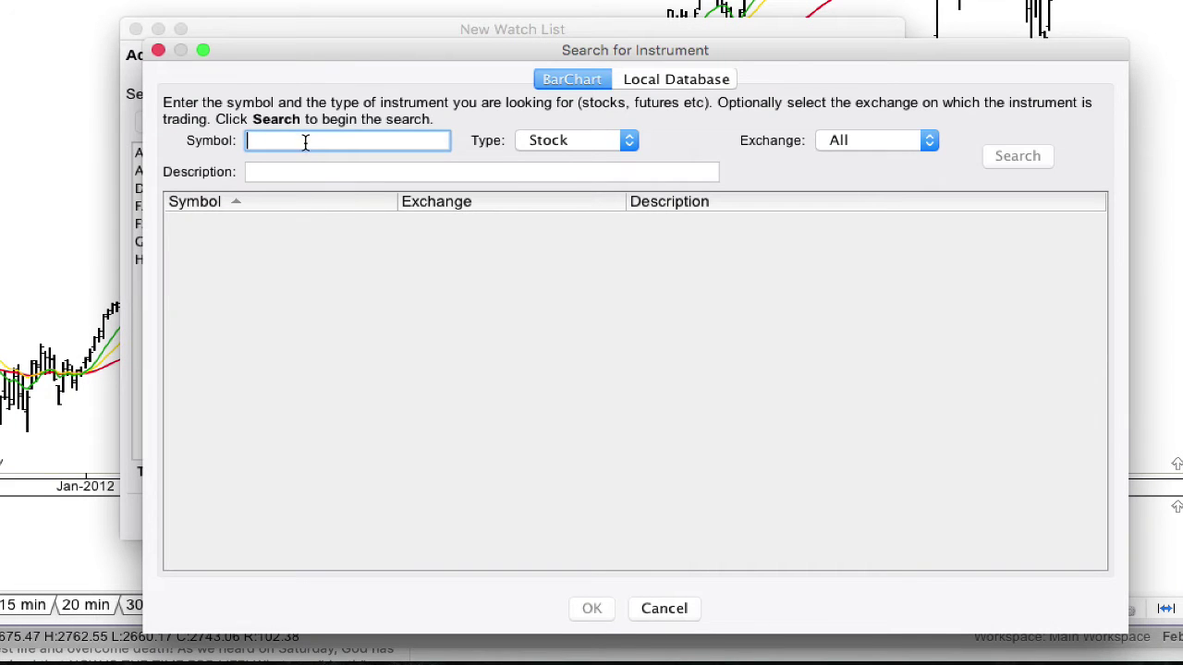
pyautogui.write('LUV')
pyautogui.click(1000, 157)
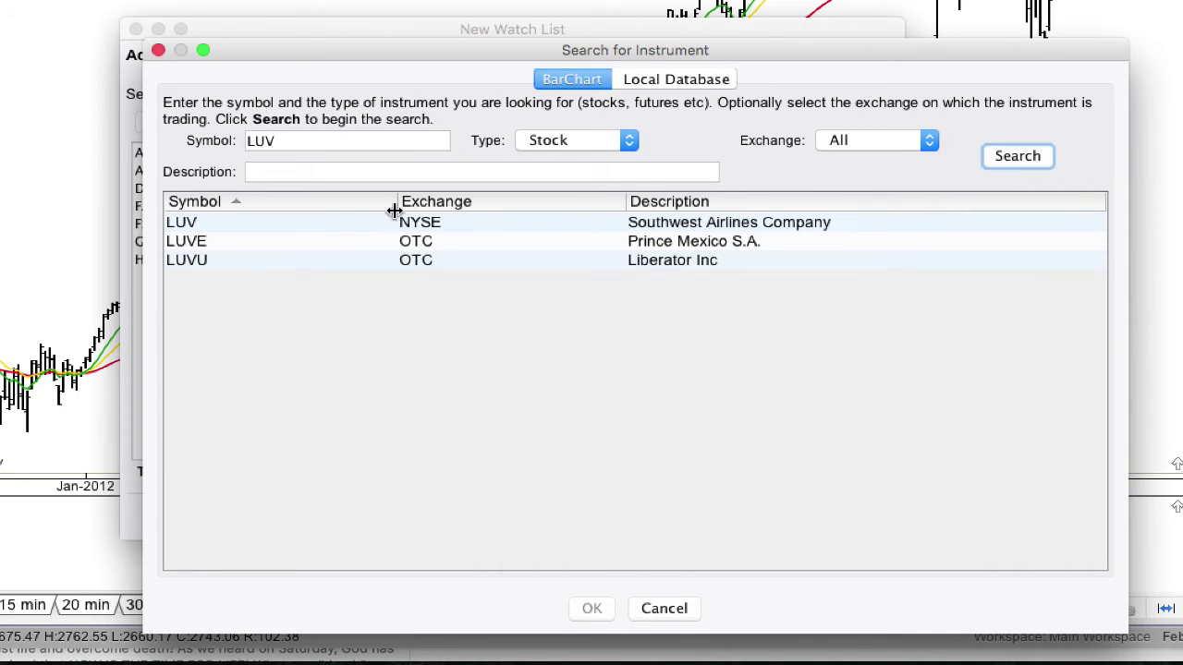
pyautogui.click(285, 225)
pyautogui.doubleClick(286, 225)
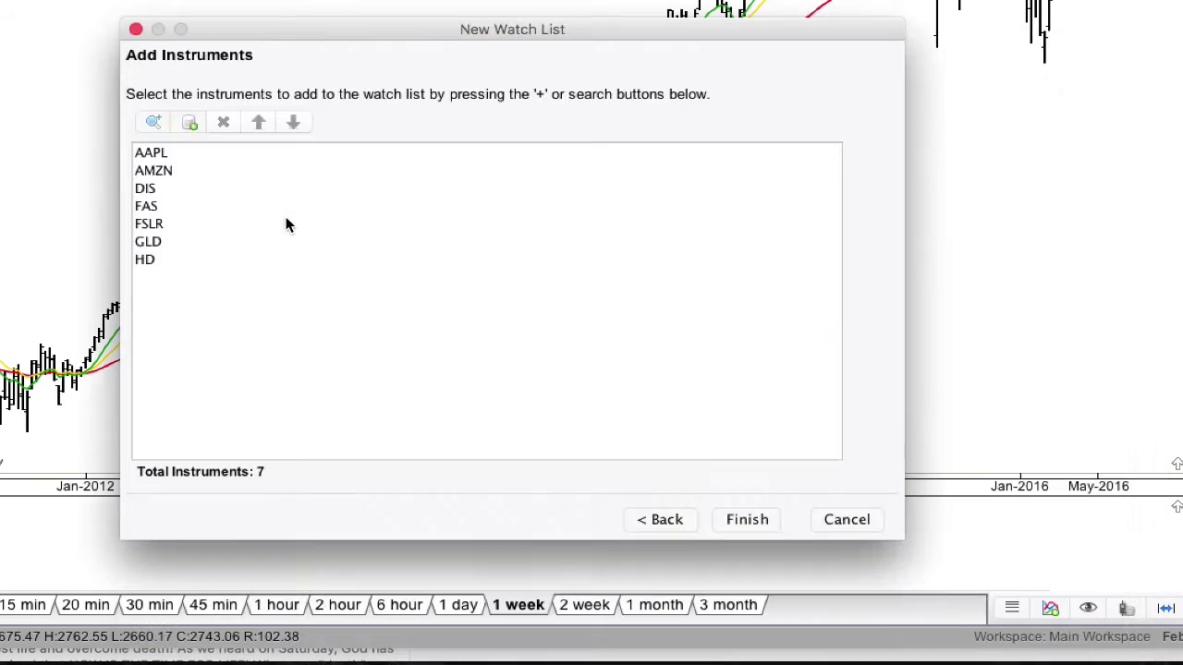
pyautogui.click(155, 121)
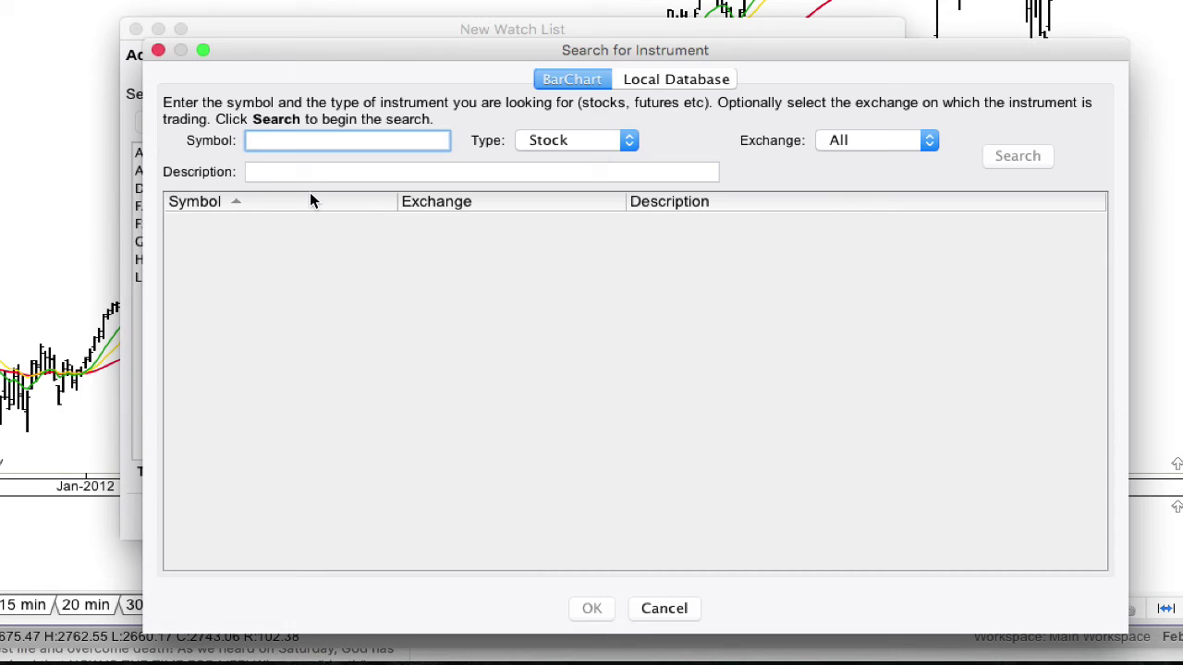
pyautogui.write('NFLX')
pyautogui.press('Return')
pyautogui.click(312, 225)
pyautogui.doubleClick(312, 225)
# - Add SBUX, SLV and TGT, then finish saving the twelve-instrument watch list
pyautogui.click(159, 120)
pyautogui.write('SBUX')
pyautogui.press('Return')
pyautogui.doubleClick(229, 226)
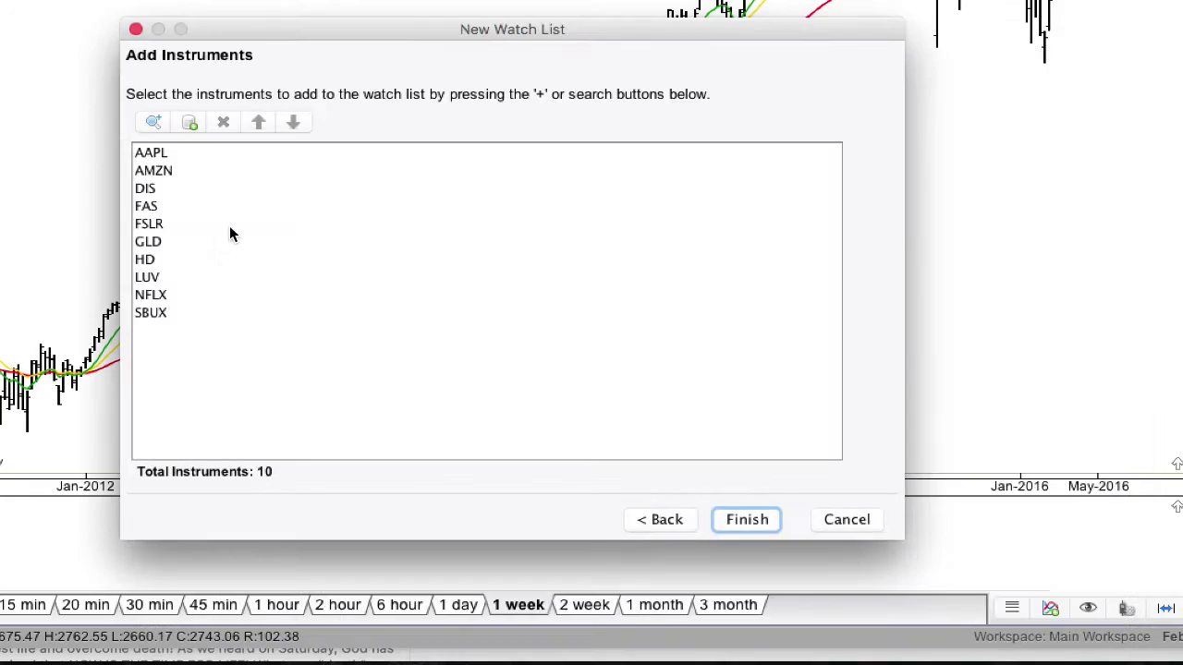
pyautogui.click(159, 120)
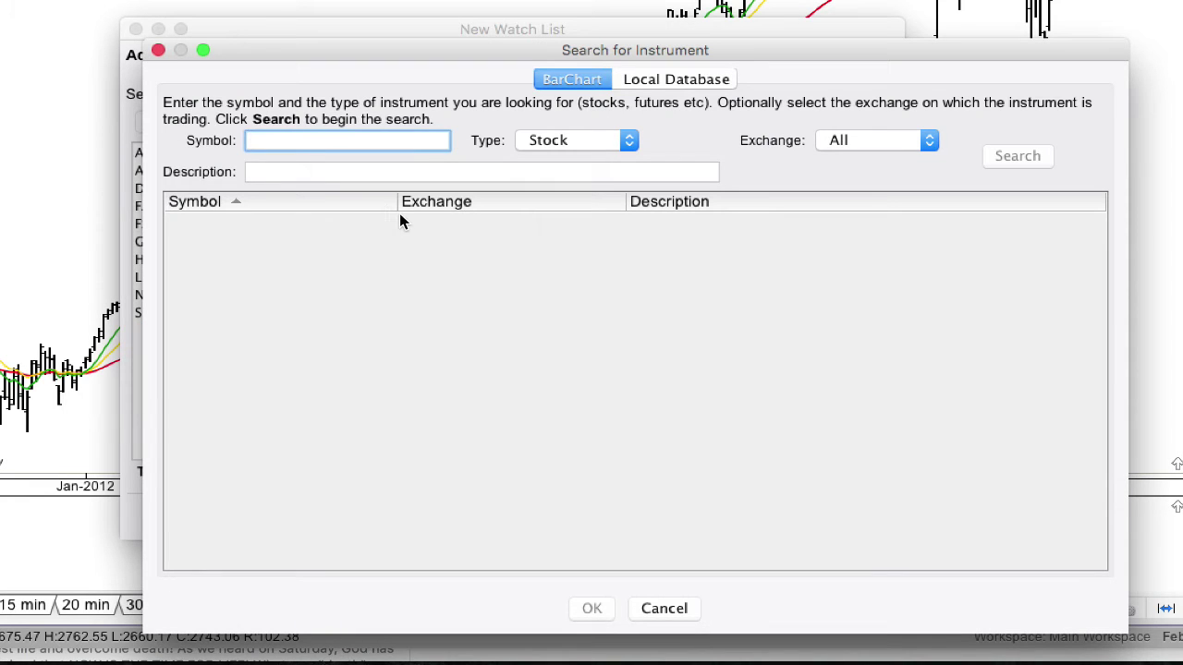
pyautogui.write('SLV')
pyautogui.press('Return')
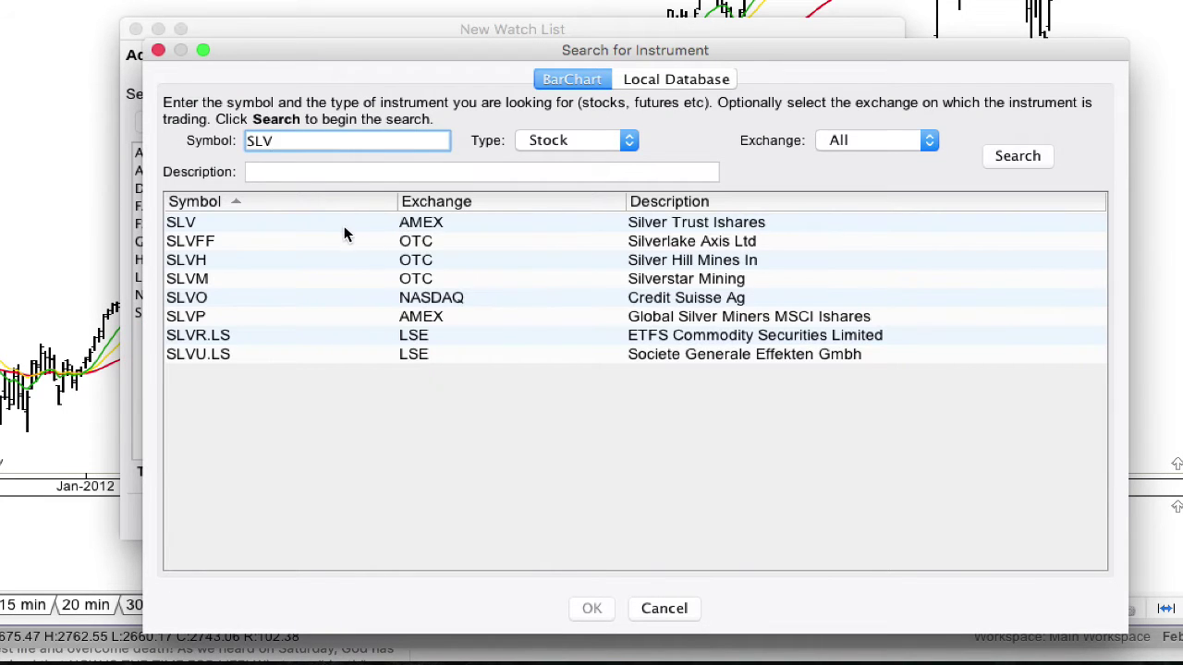
pyautogui.doubleClick(336, 224)
pyautogui.click(154, 123)
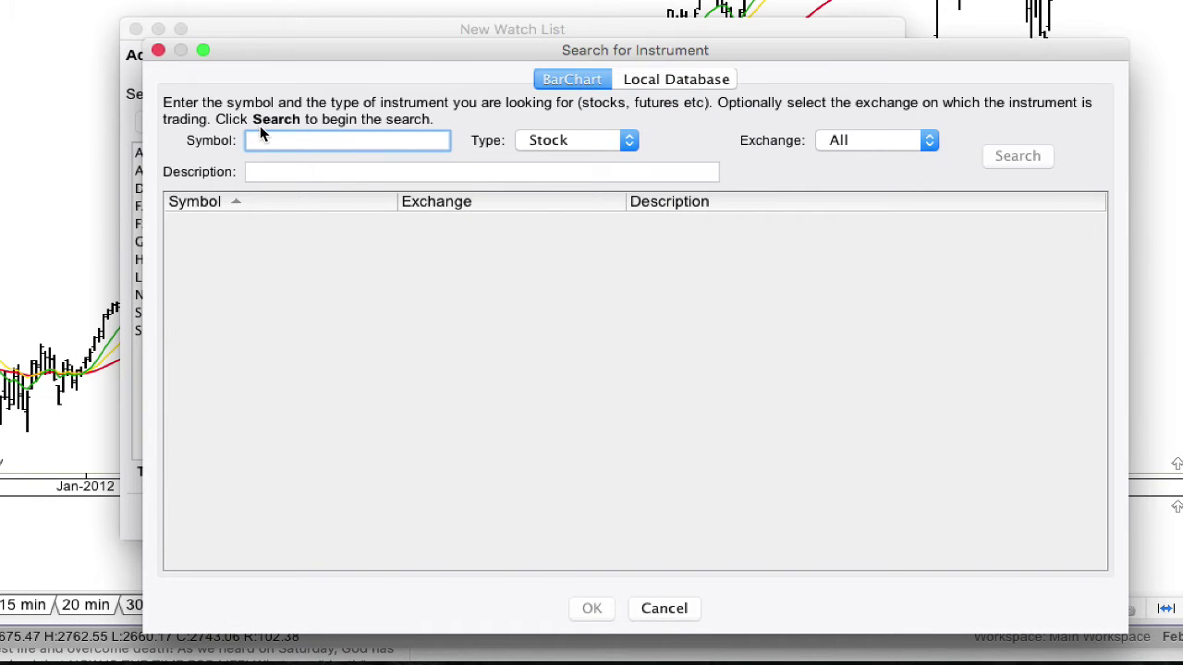
pyautogui.write('TC')
pyautogui.write('TGT')
pyautogui.press('Return')
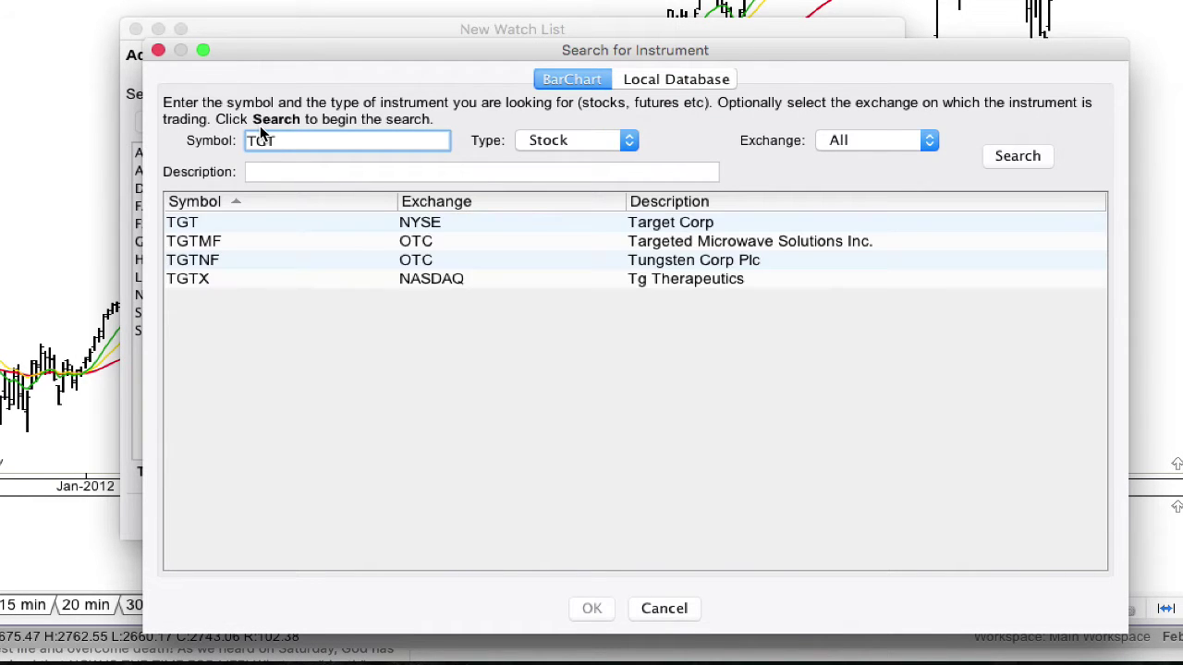
pyautogui.doubleClick(263, 226)
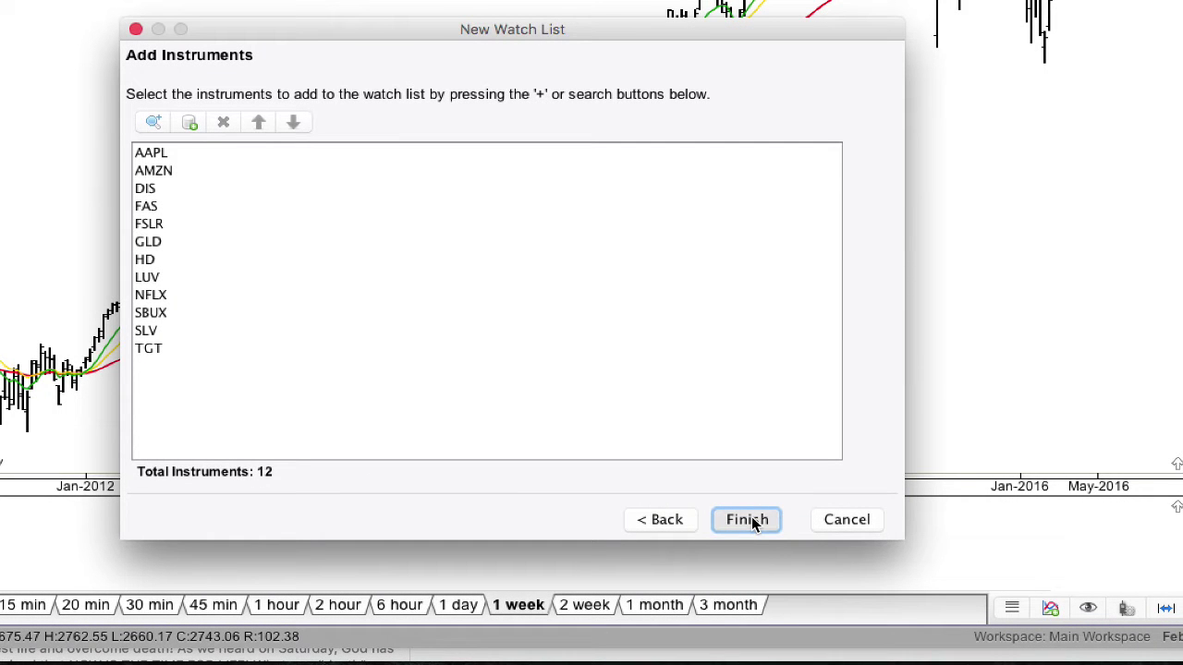
pyautogui.click(749, 520)
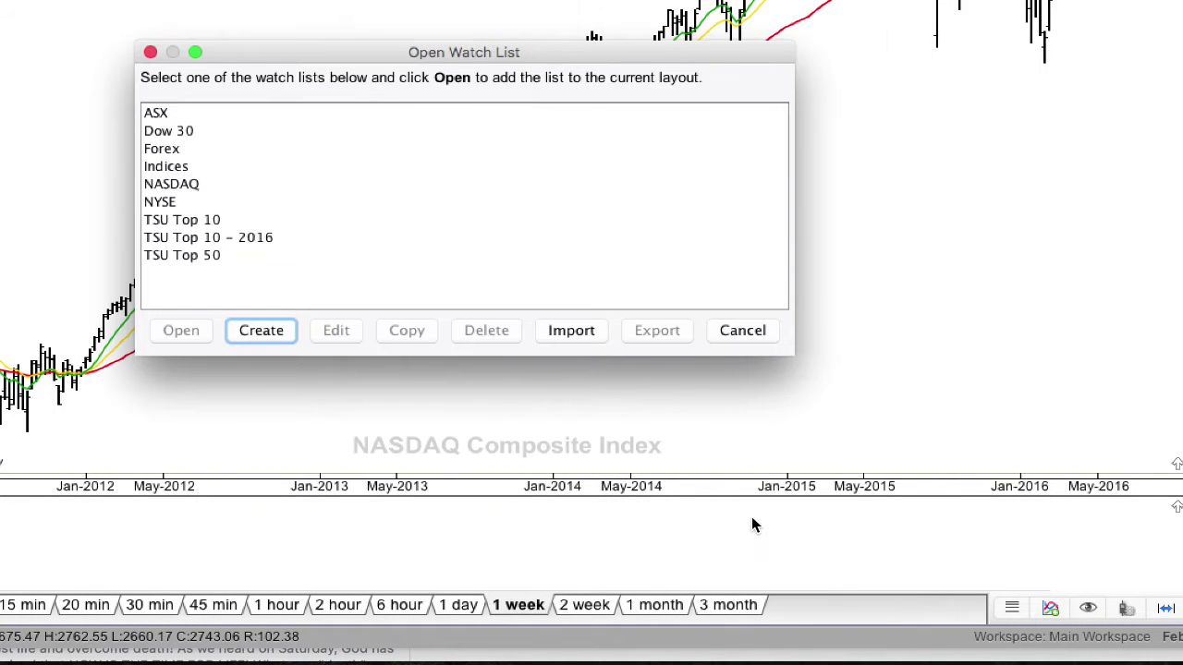
# - Open 'TSU Top 10 - 2016' for editing and show its twelve instruments, AAPL to TGT
pyautogui.click(230, 238)
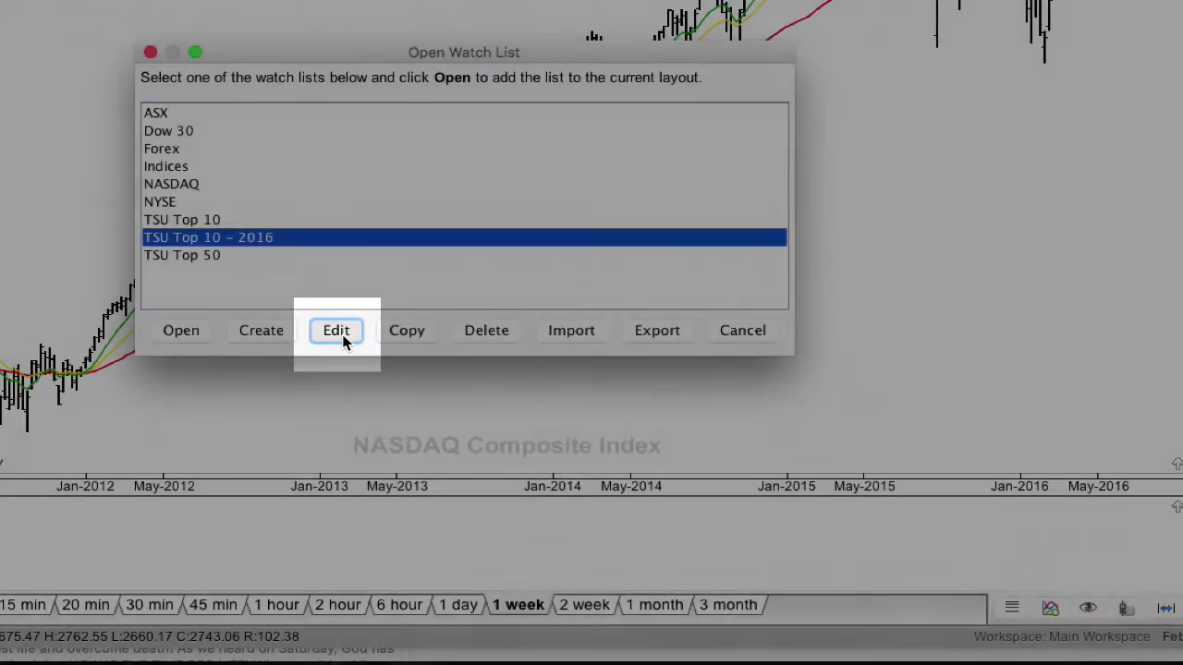
pyautogui.click(341, 336)
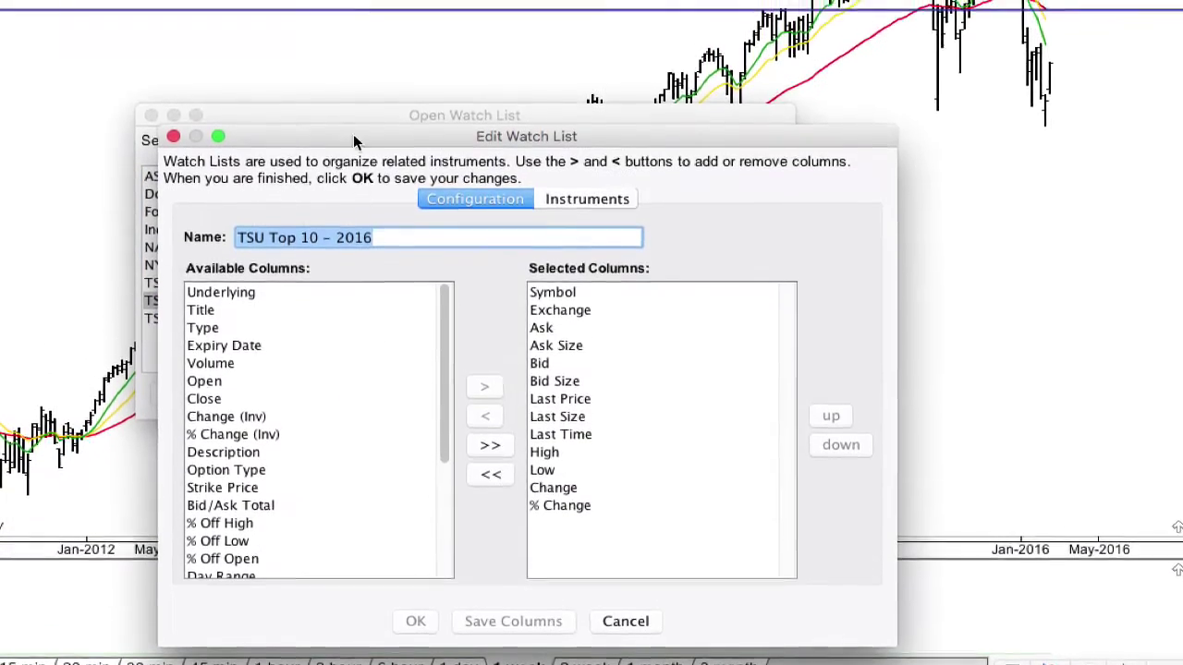
pyautogui.moveTo(352, 135); pyautogui.dragTo(277, 28)
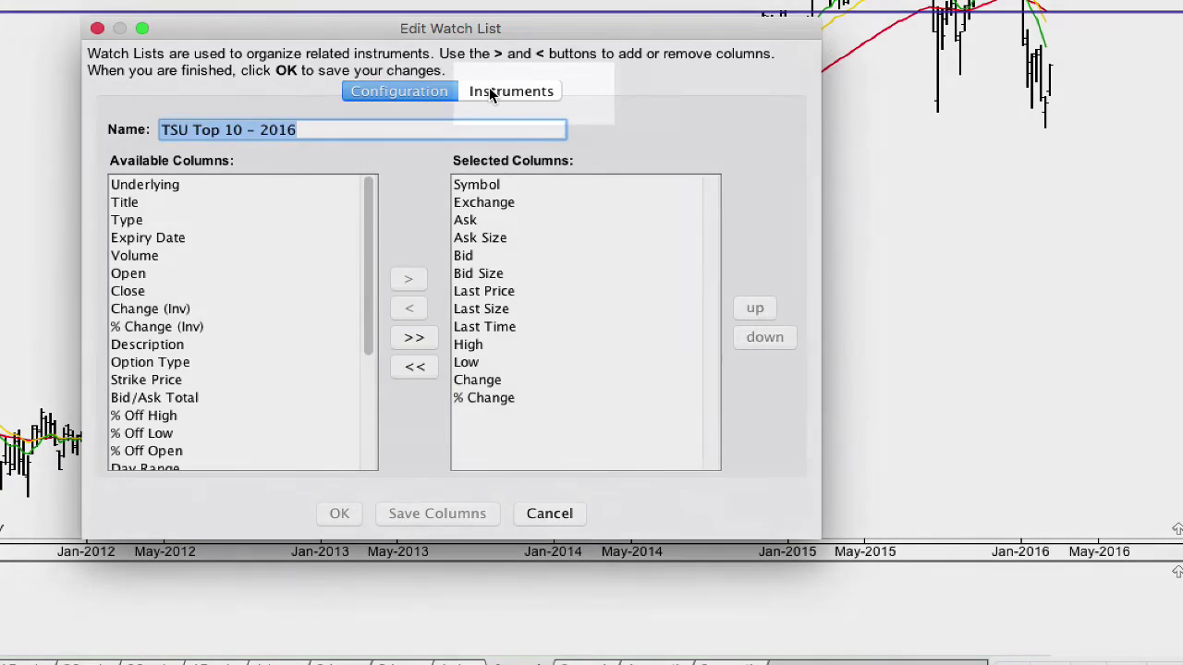
pyautogui.click(488, 89)
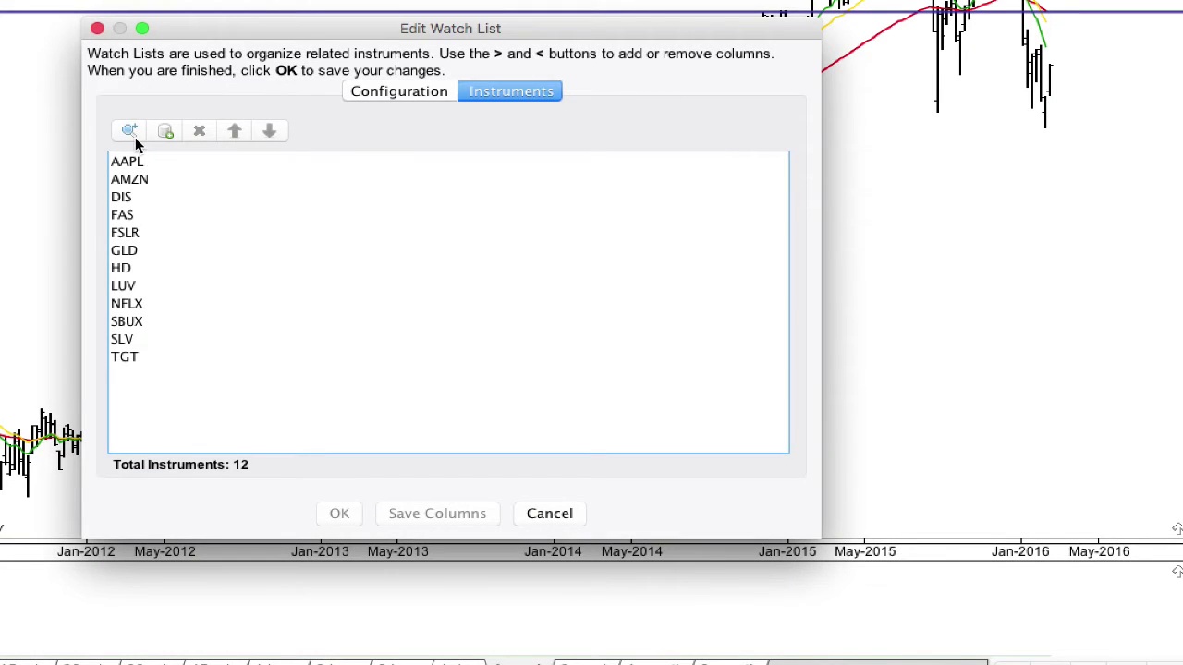
# - Search indices for symbol $DOWI and add DOW Industrials as the 13th instrument
pyautogui.click(129, 133)
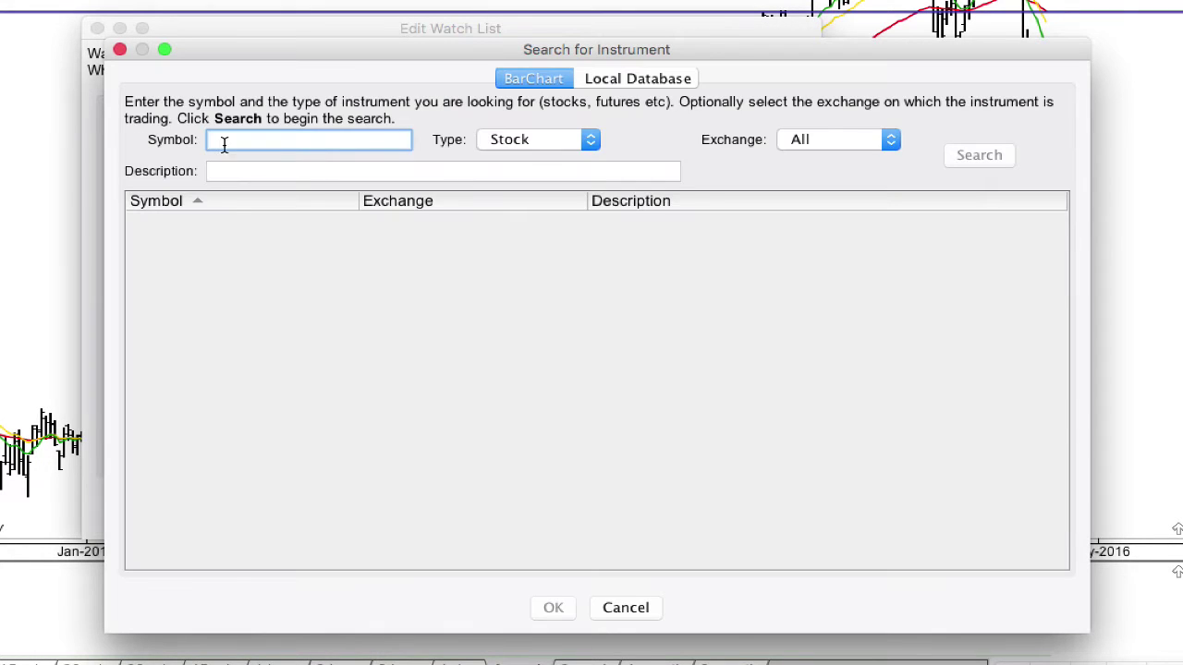
pyautogui.click(525, 141)
pyautogui.click(530, 160)
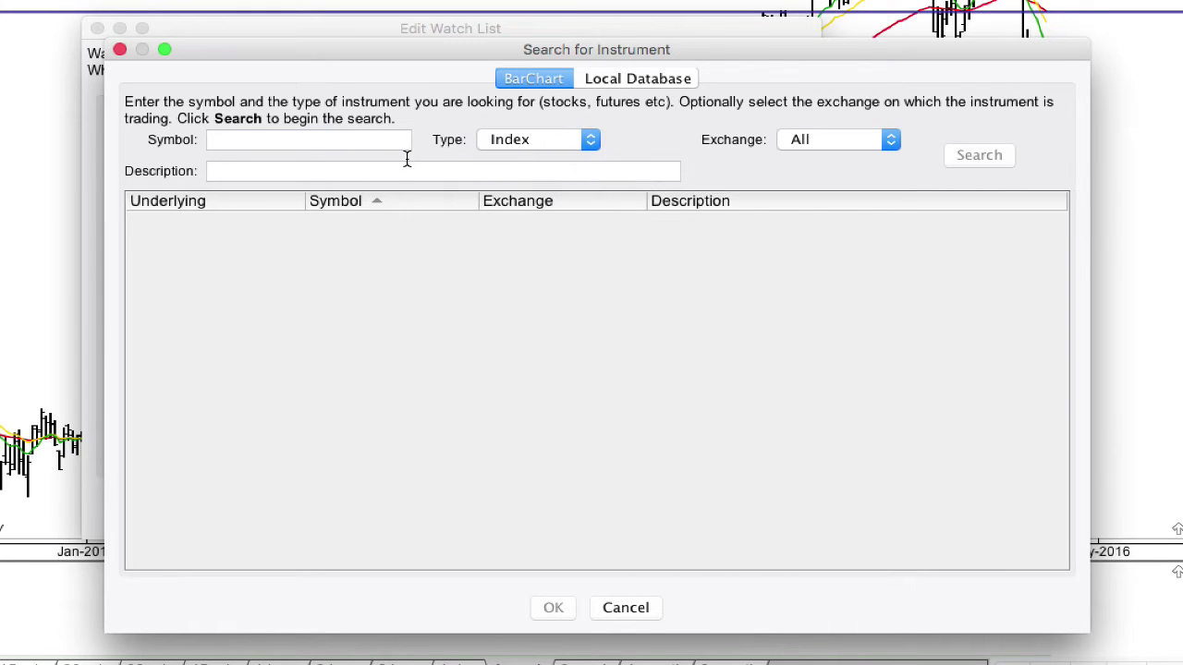
pyautogui.click(228, 146)
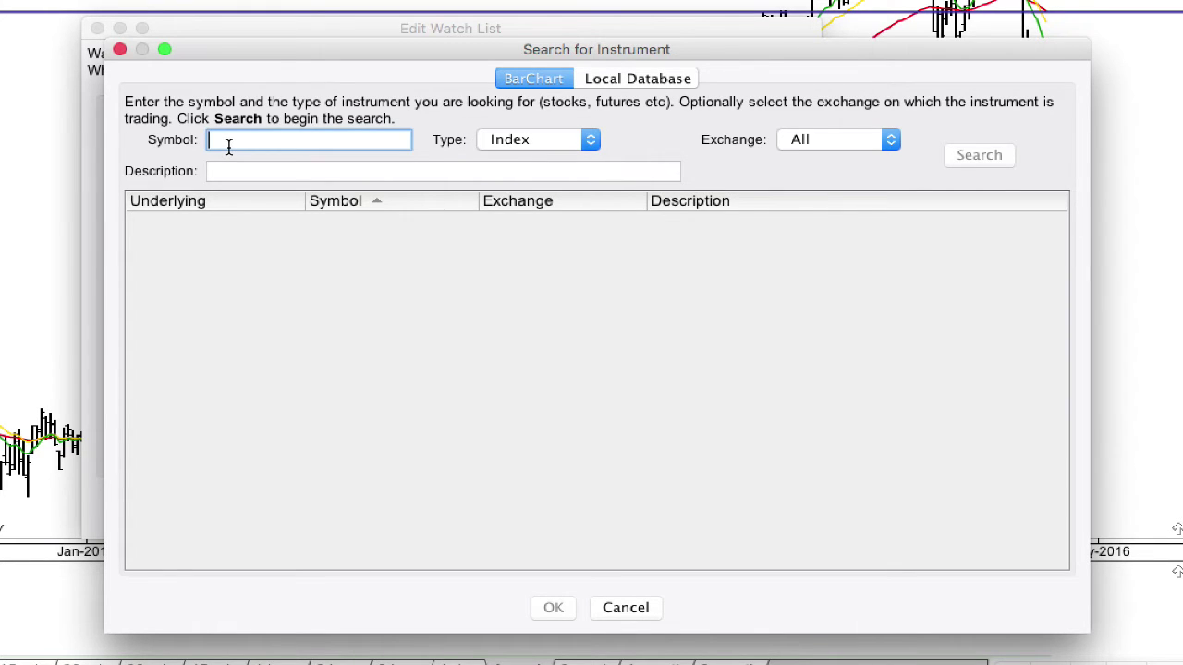
pyautogui.write('$DOWI')
pyautogui.click(979, 155)
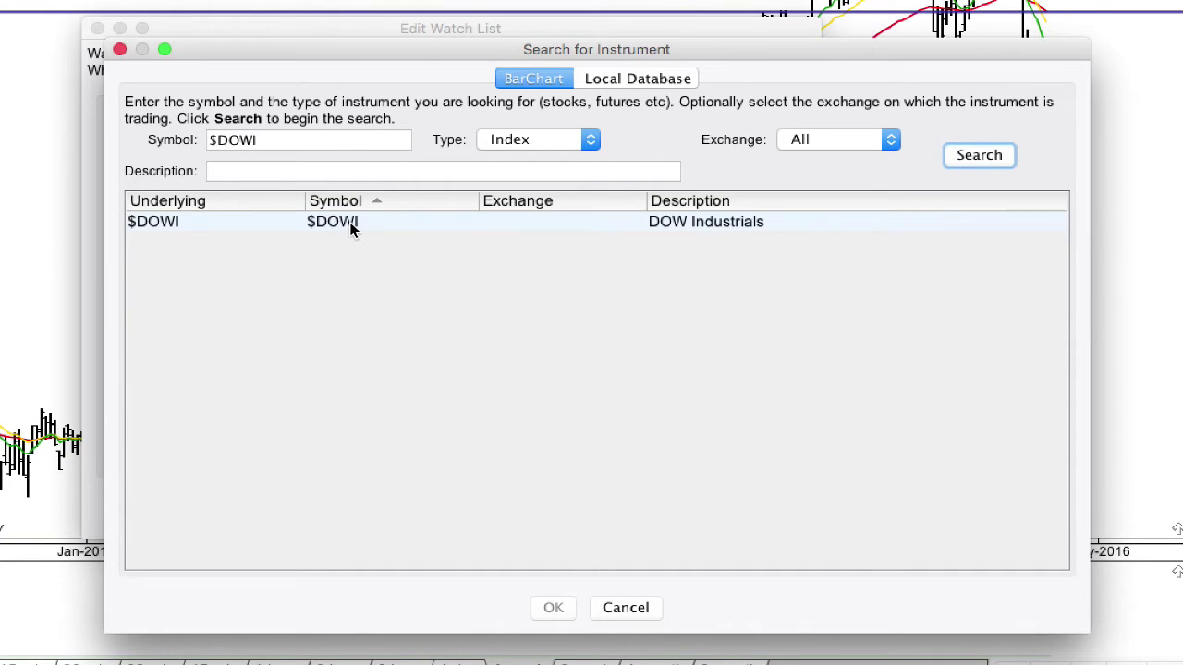
pyautogui.click(350, 225)
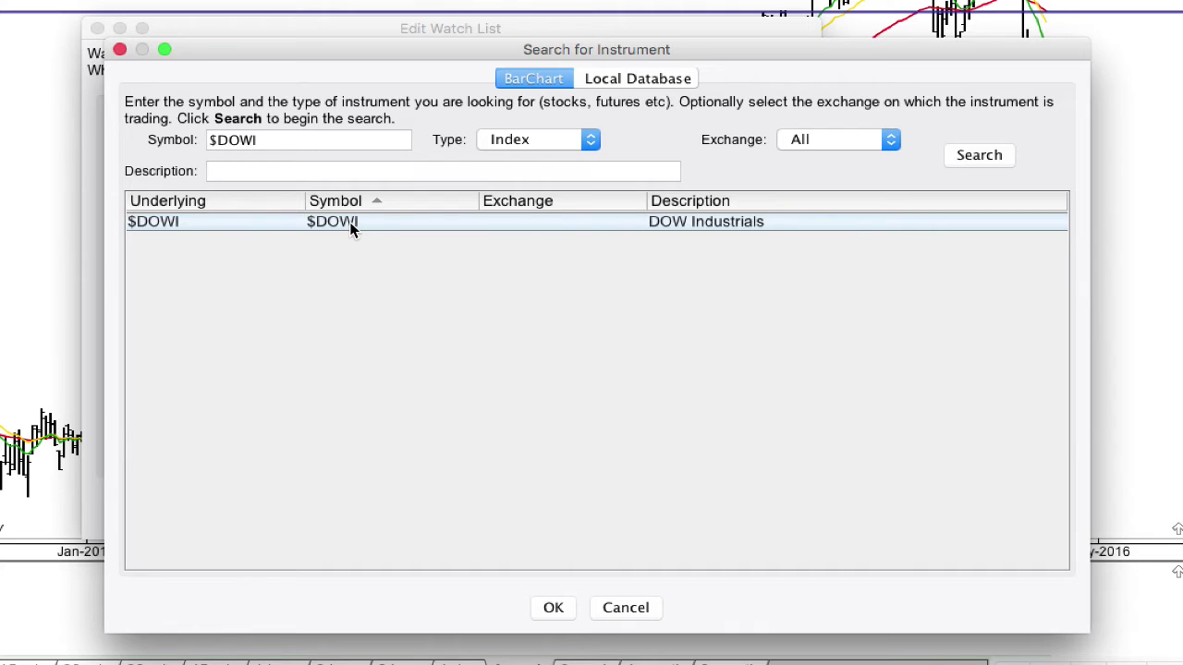
pyautogui.click(563, 607)
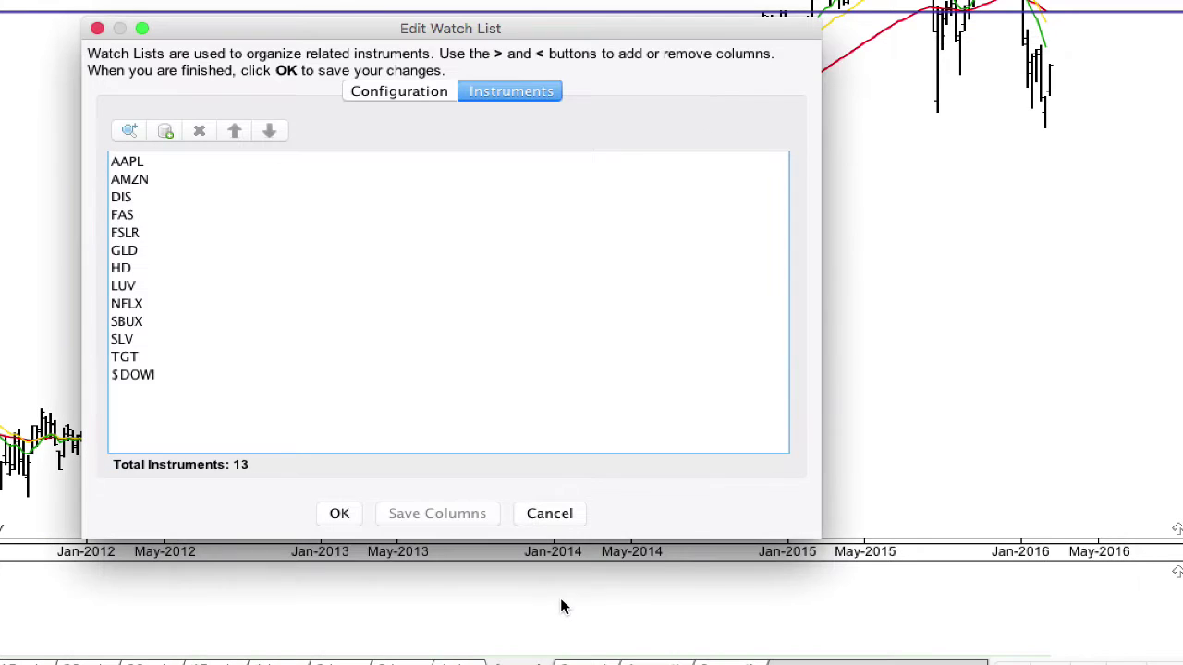
# - Search indices by description 'DOW' and review the Industrials, Transportations and Utilities matches
pyautogui.click(128, 132)
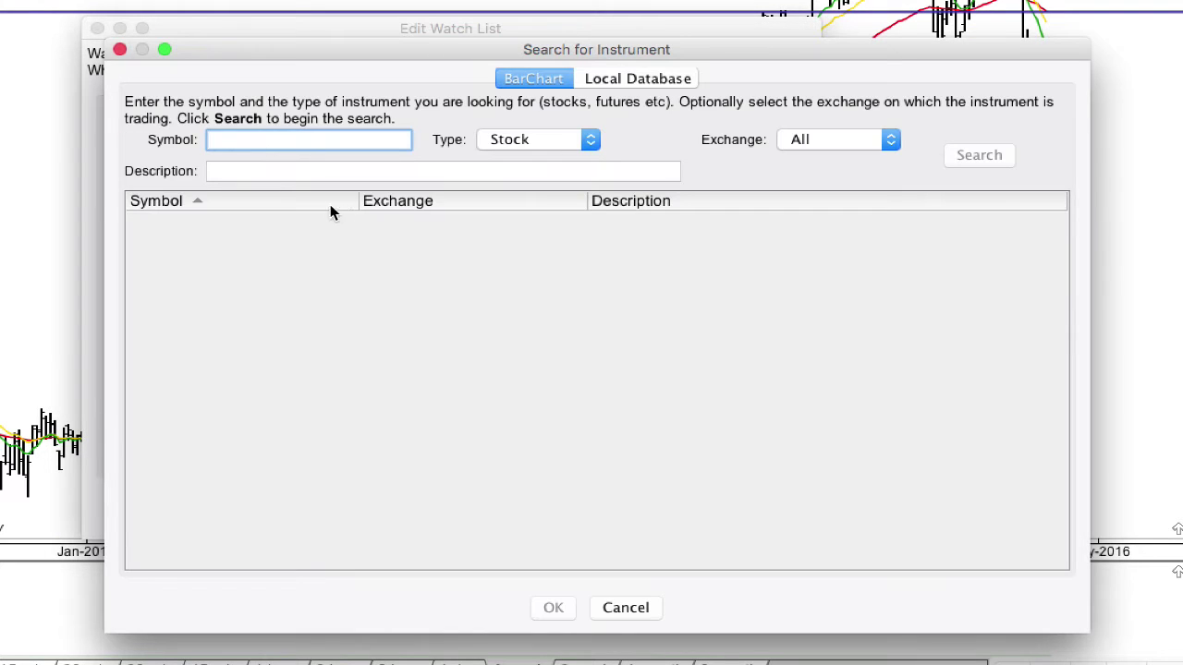
pyautogui.click(263, 173)
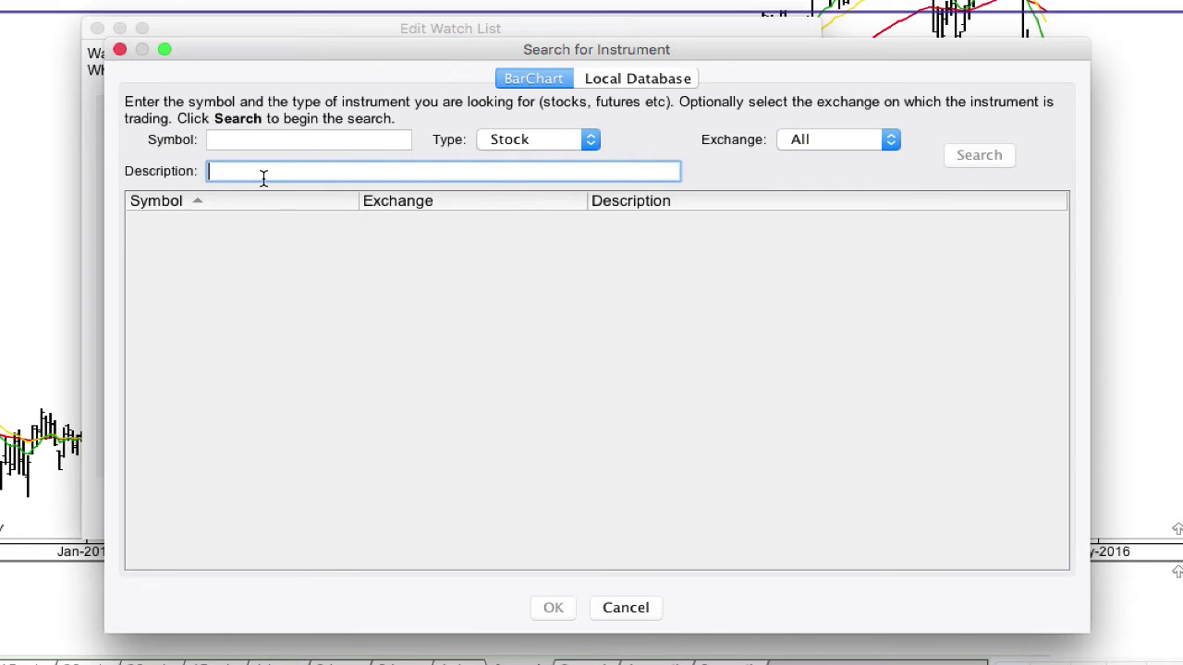
pyautogui.click(506, 139)
pyautogui.click(519, 158)
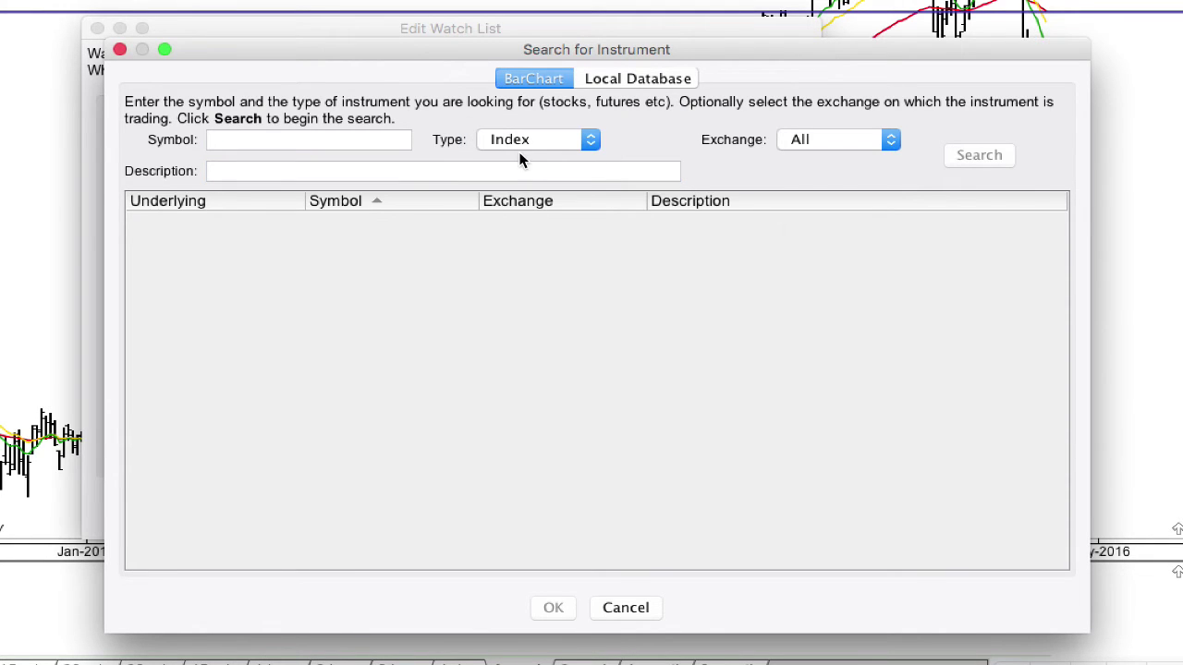
pyautogui.click(454, 170)
pyautogui.write('DOW')
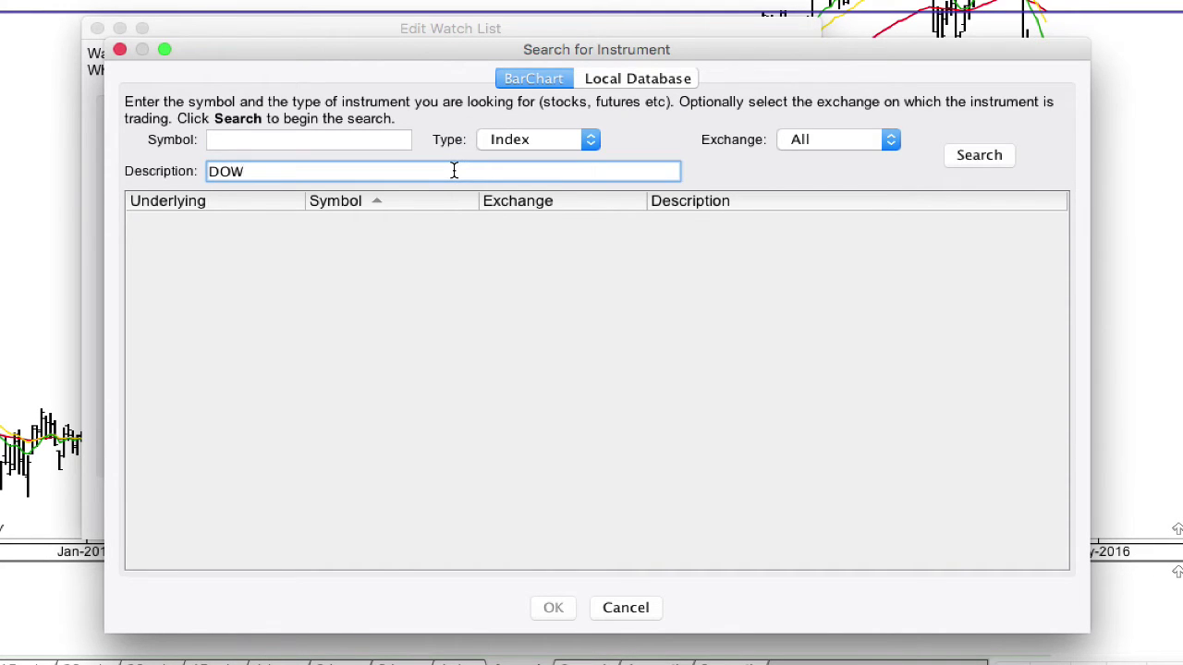
pyautogui.press('Return')
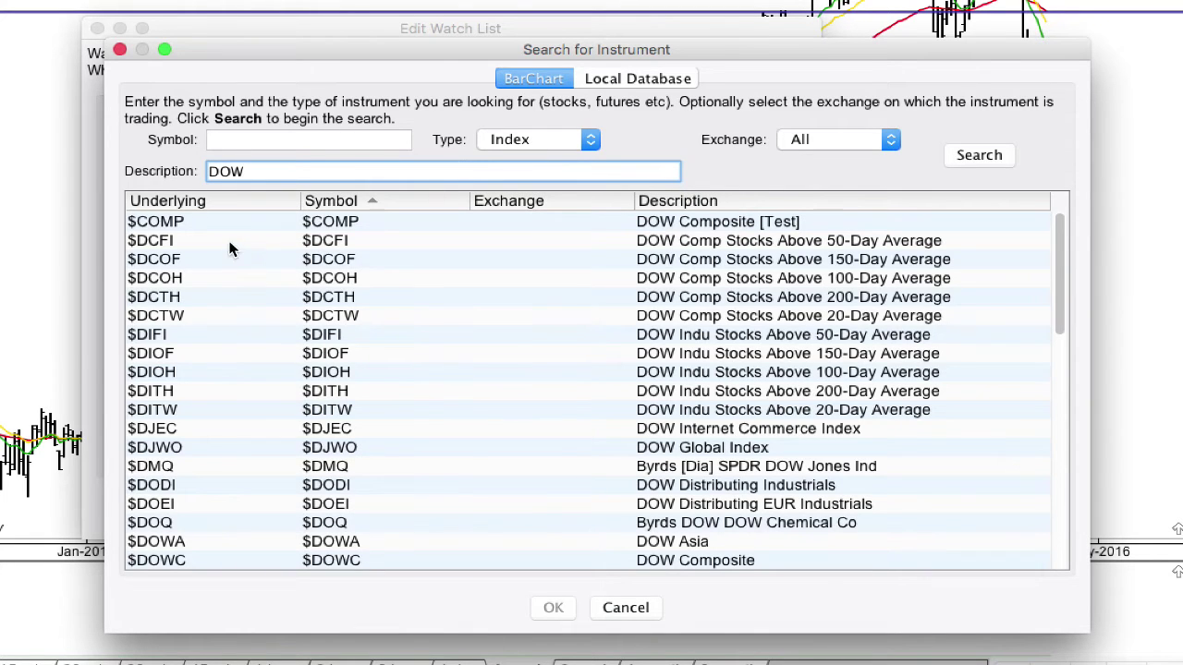
pyautogui.scroll(-1, 523, 336)
pyautogui.scroll(-5, 523, 335)
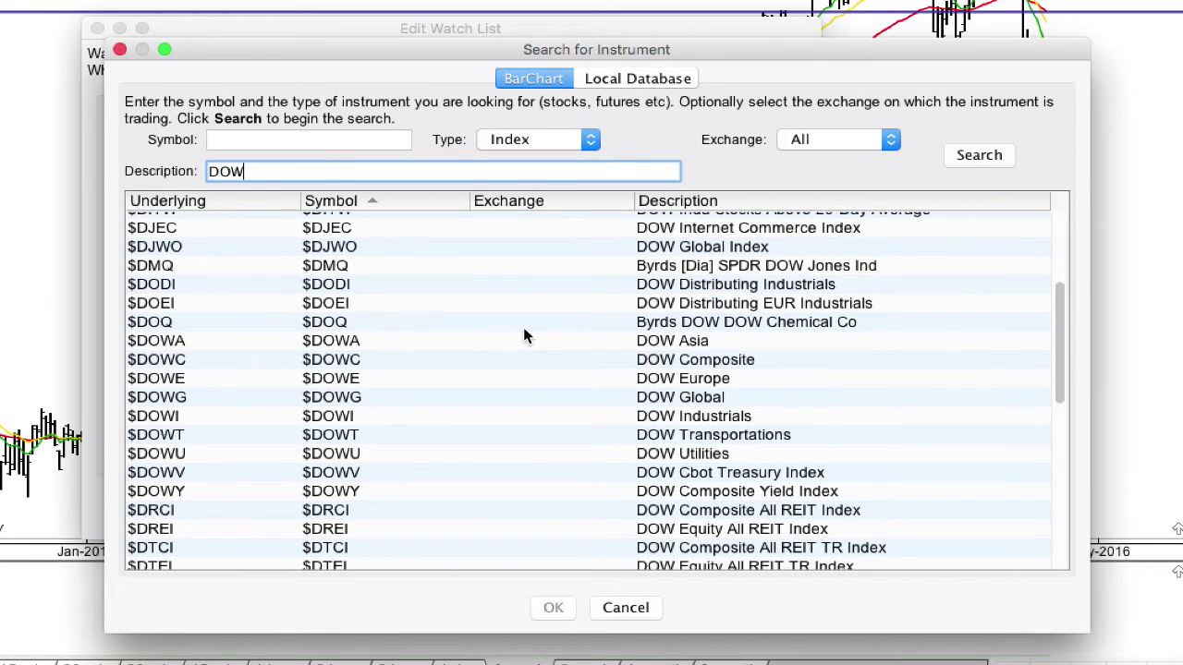
pyautogui.click(494, 416)
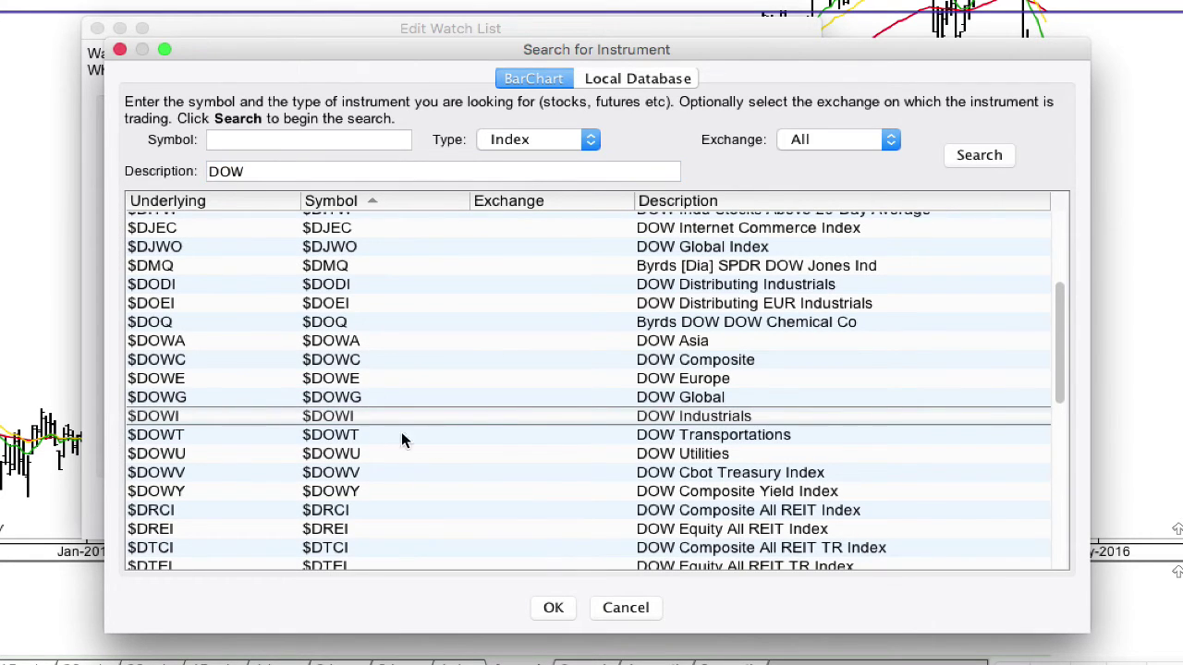
pyautogui.click(717, 434)
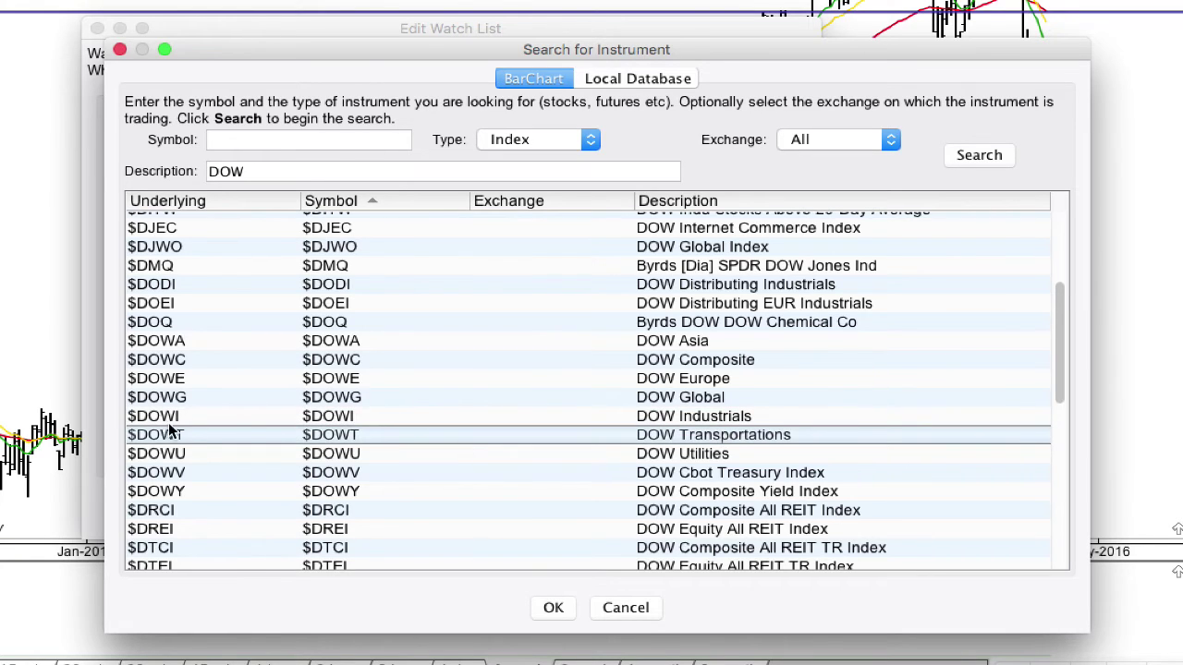
pyautogui.click(191, 454)
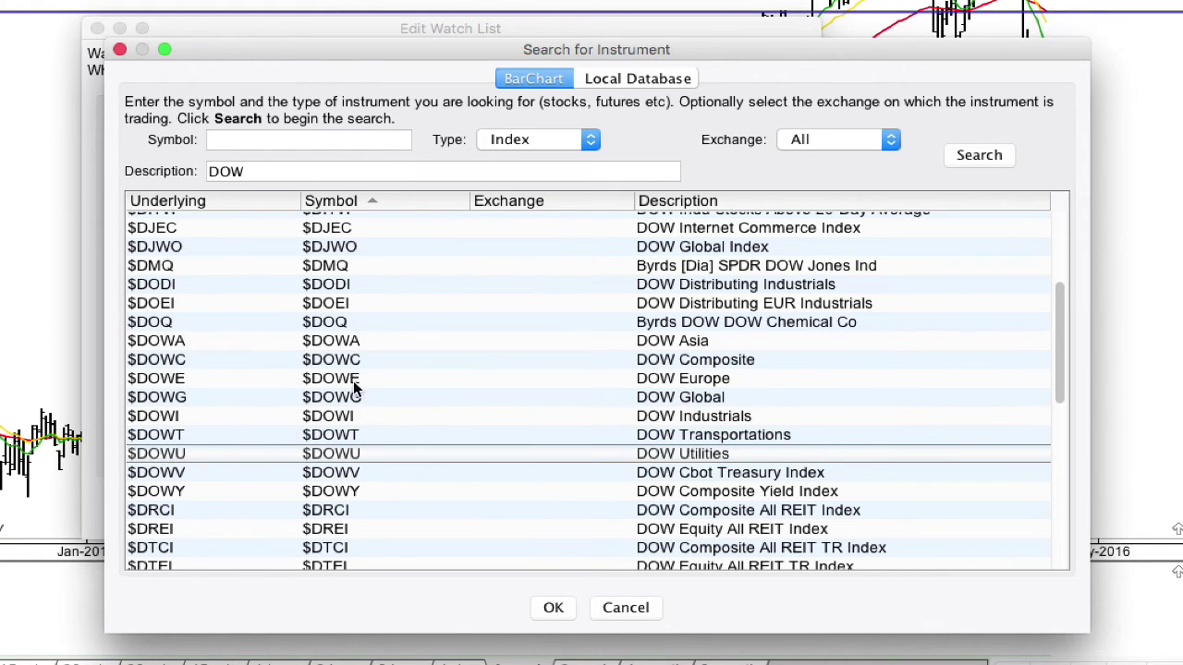
pyautogui.doubleClick(259, 173)
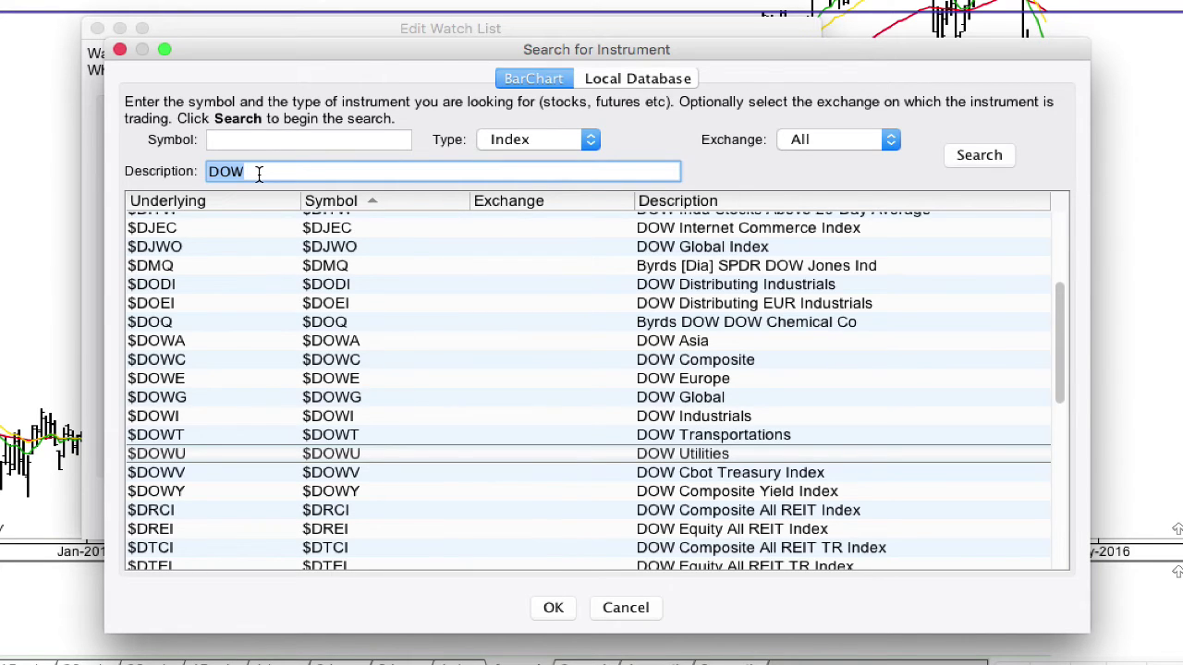
# - Enter 'S&P' as the index description and scroll through the matching indices
pyautogui.write('S&P')
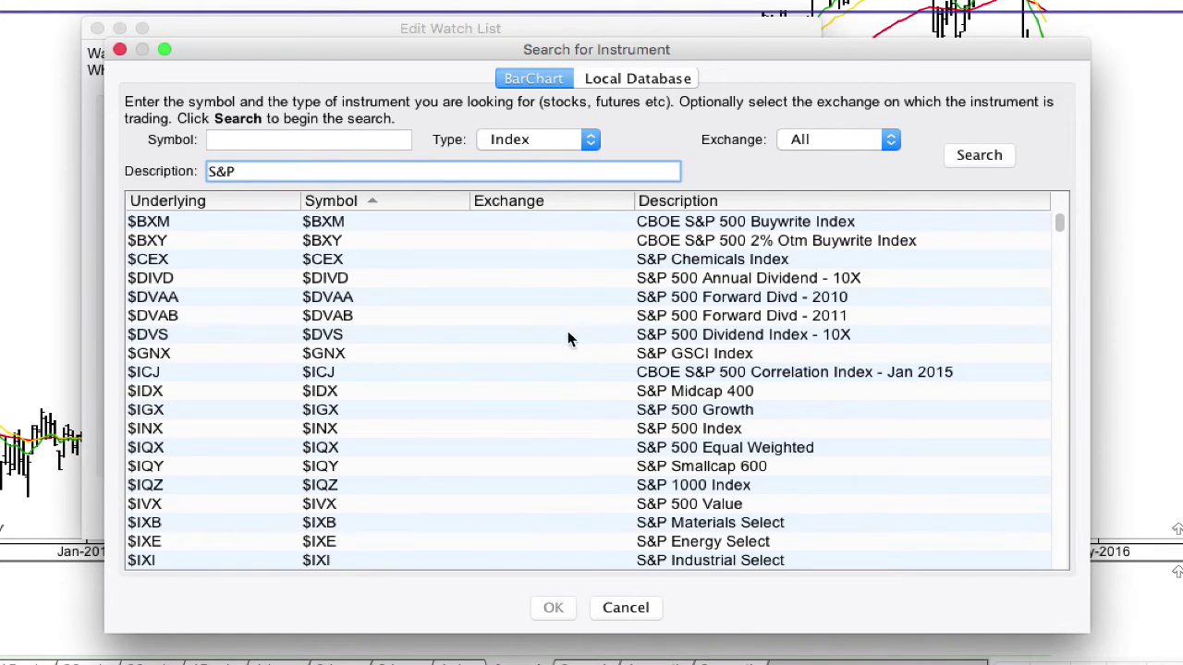
pyautogui.scroll(-10, 310, 365)
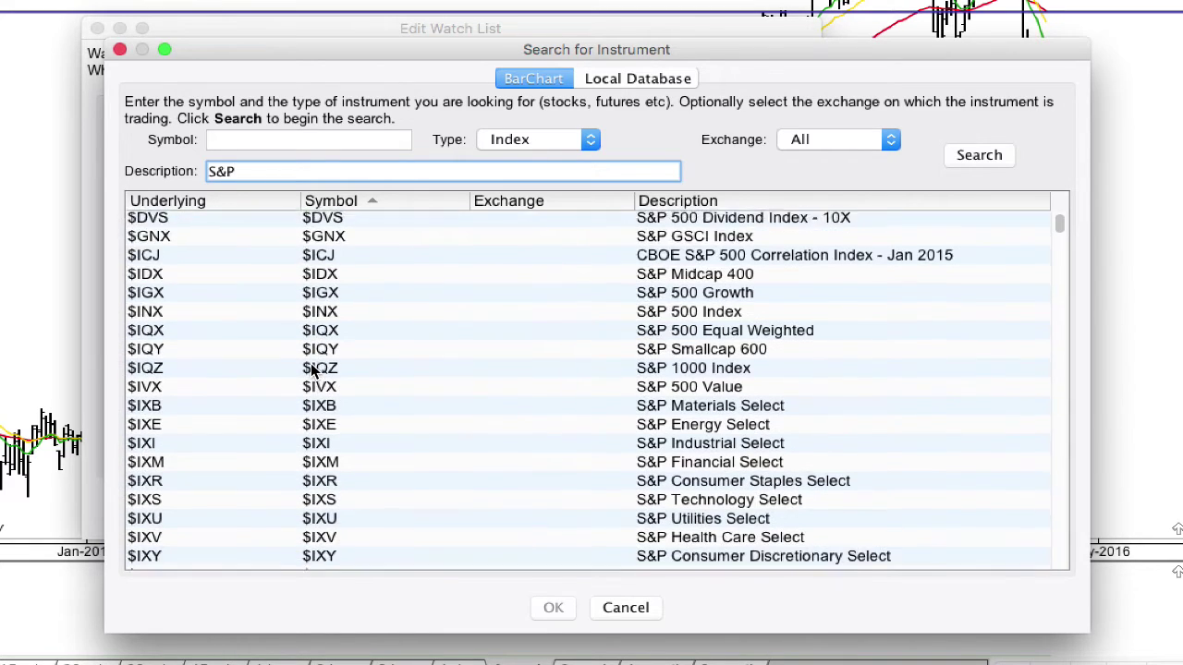
pyautogui.scroll(-10, 613, 480)
pyautogui.scroll(-5, 613, 480)
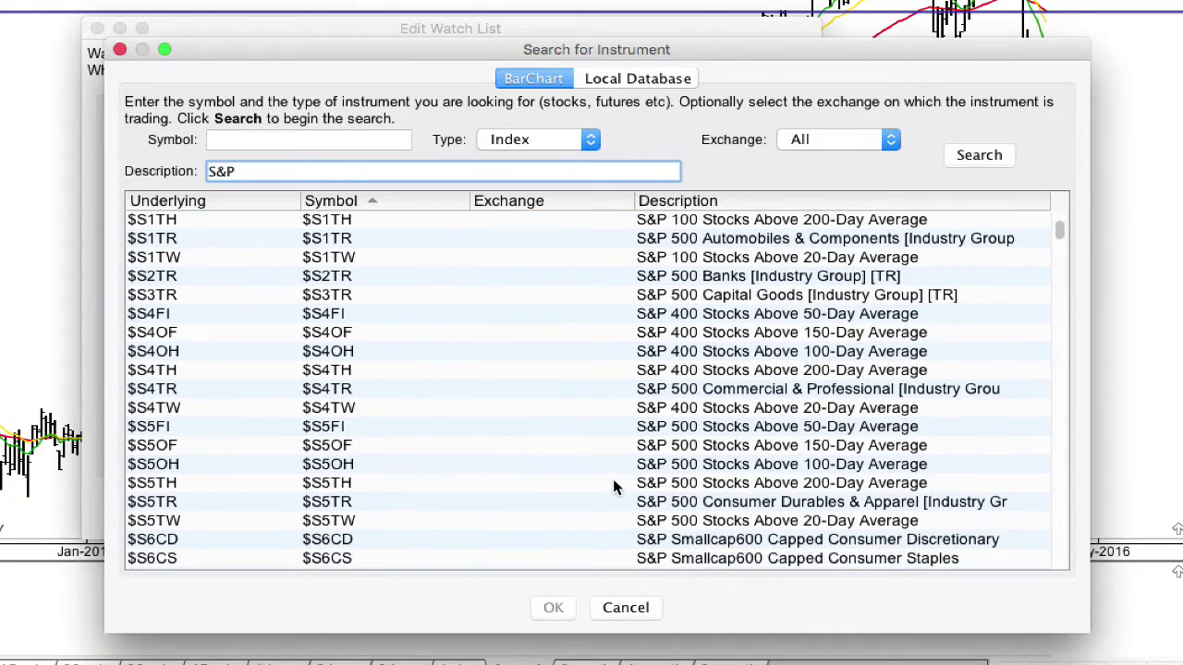
pyautogui.scroll(-11, 613, 479)
pyautogui.scroll(-19, 613, 479)
pyautogui.scroll(-20, 613, 479)
pyautogui.scroll(-20, 612, 478)
pyautogui.scroll(-20, 612, 479)
pyautogui.scroll(-8, 612, 479)
pyautogui.scroll(18, 613, 479)
pyautogui.scroll(-20, 613, 478)
pyautogui.scroll(-10, 613, 479)
pyautogui.scroll(20, 613, 479)
pyautogui.scroll(10, 613, 479)
# - Search symbol $SPX and add the S&P 500 Index as the 14th instrument
pyautogui.doubleClick(243, 167)
pyautogui.write('$')
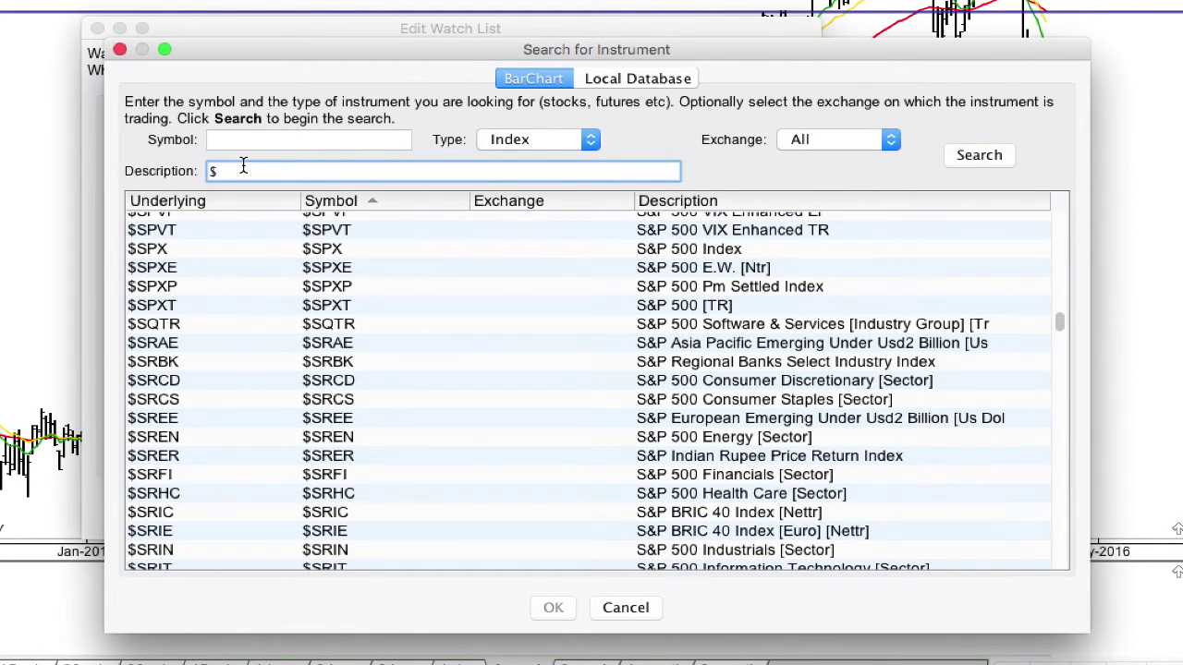
pyautogui.write('SPX')
pyautogui.click(986, 166)
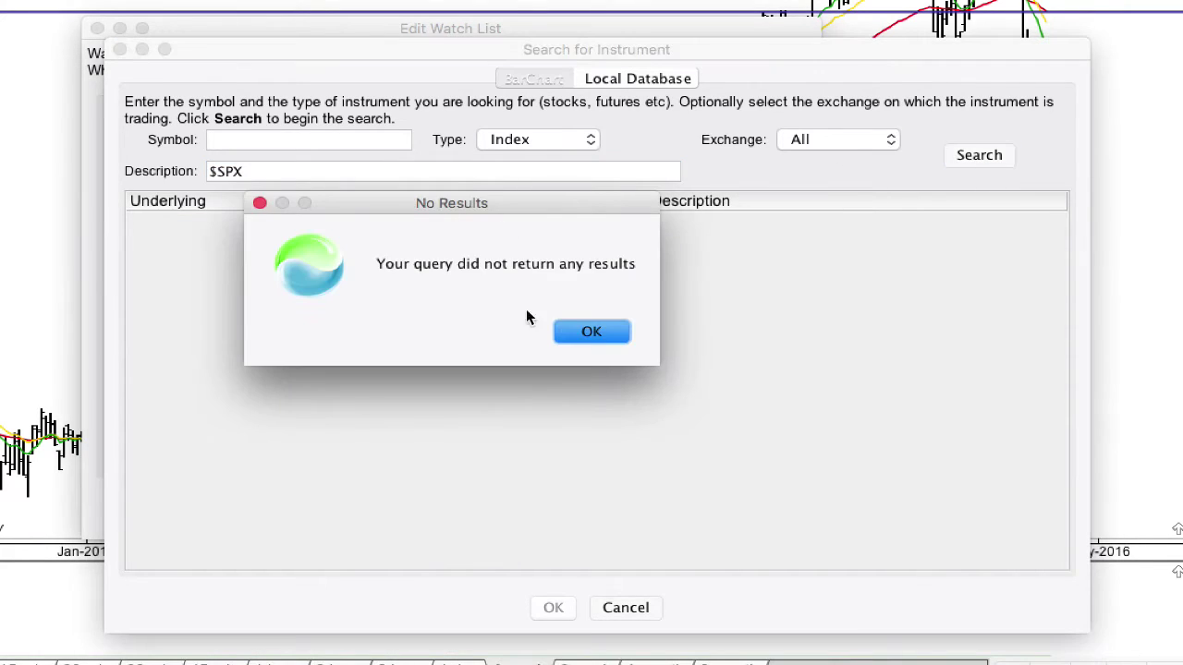
pyautogui.click(605, 332)
pyautogui.click(214, 138)
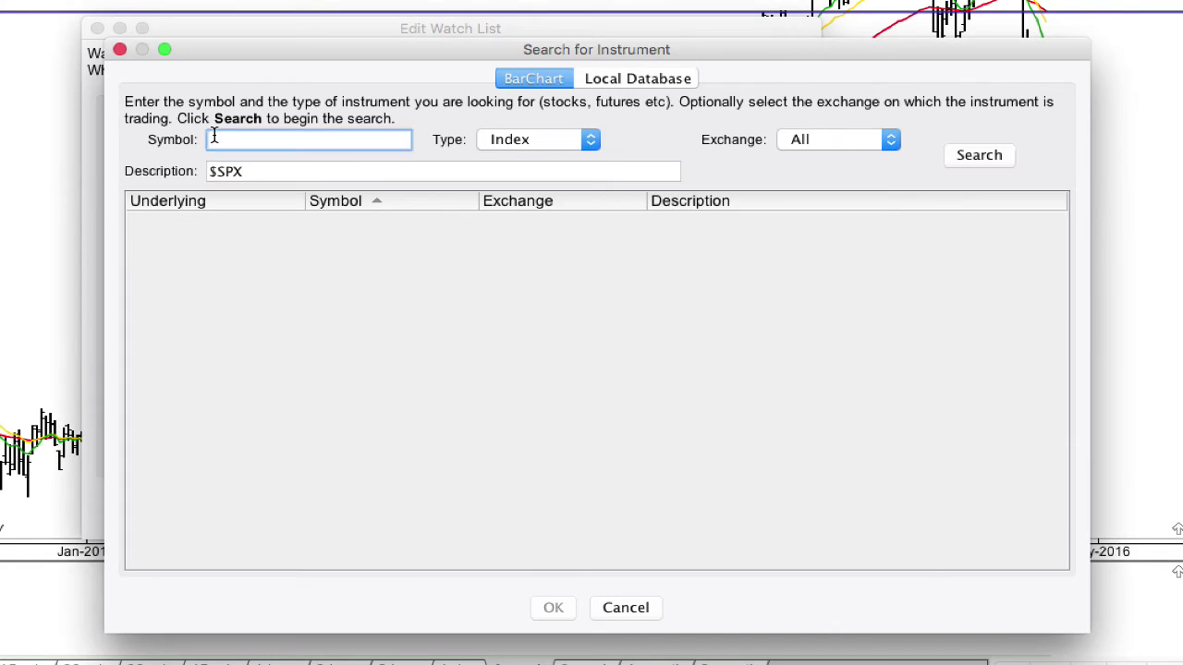
pyautogui.write('$SPX')
pyautogui.press('Return')
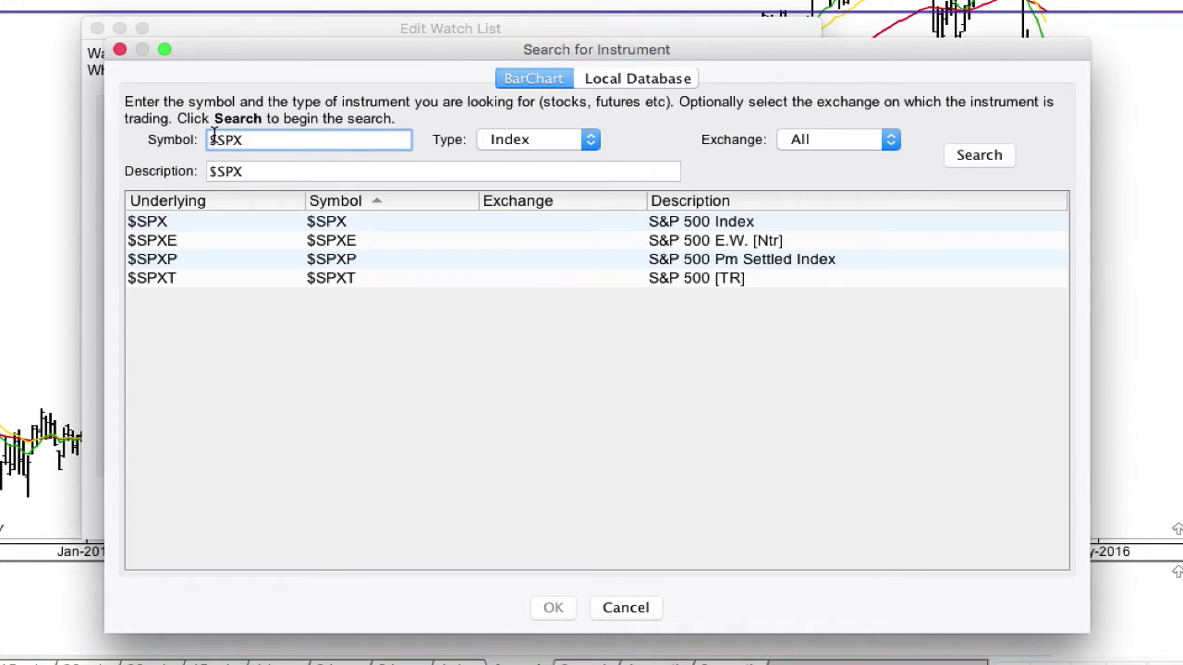
pyautogui.click(200, 224)
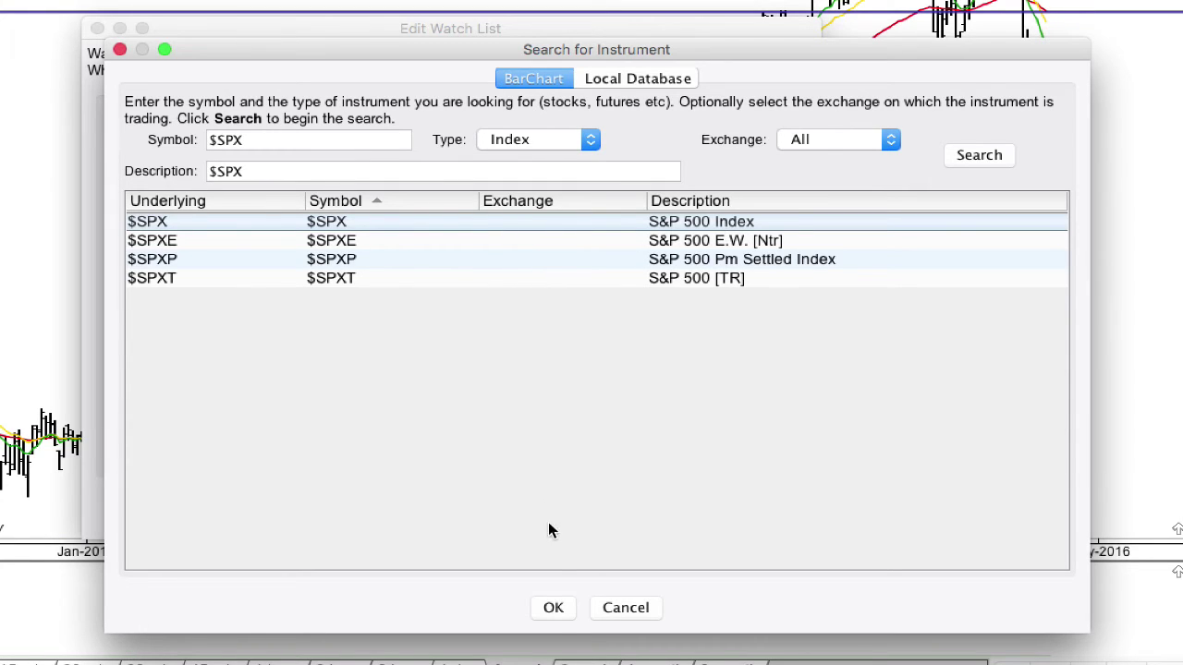
pyautogui.click(554, 608)
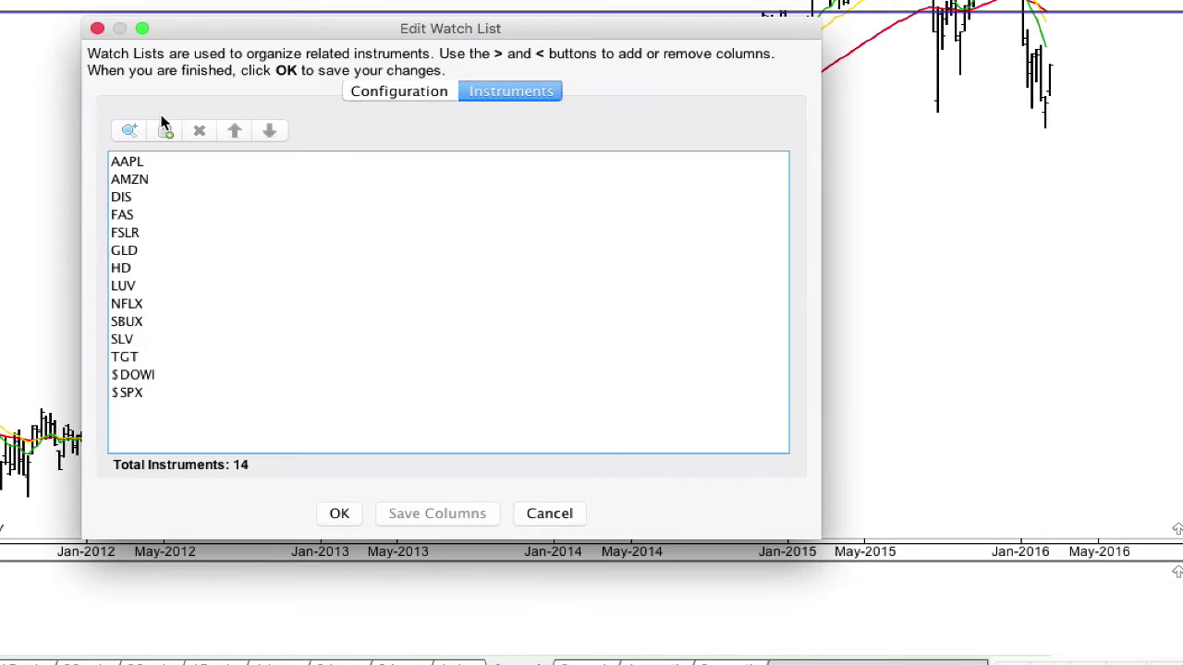
# - Search for the symbol $NASX without a type filter and dismiss both no-results messages
pyautogui.click(130, 131)
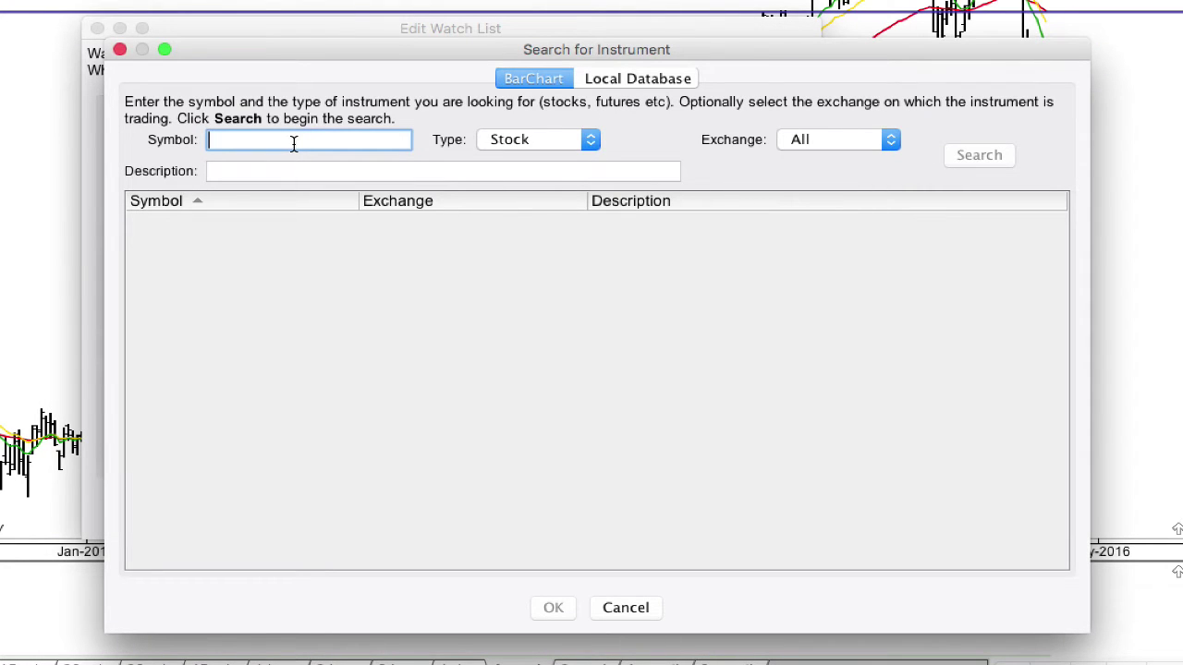
pyautogui.write('$NASX')
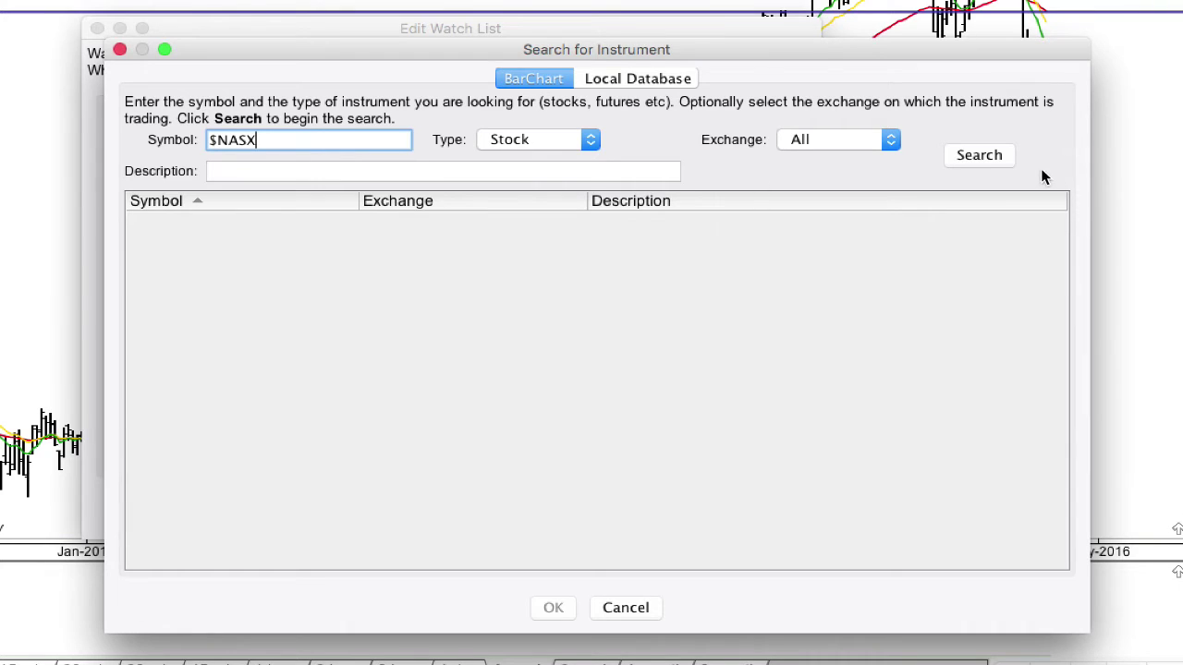
pyautogui.click(977, 155)
pyautogui.click(623, 338)
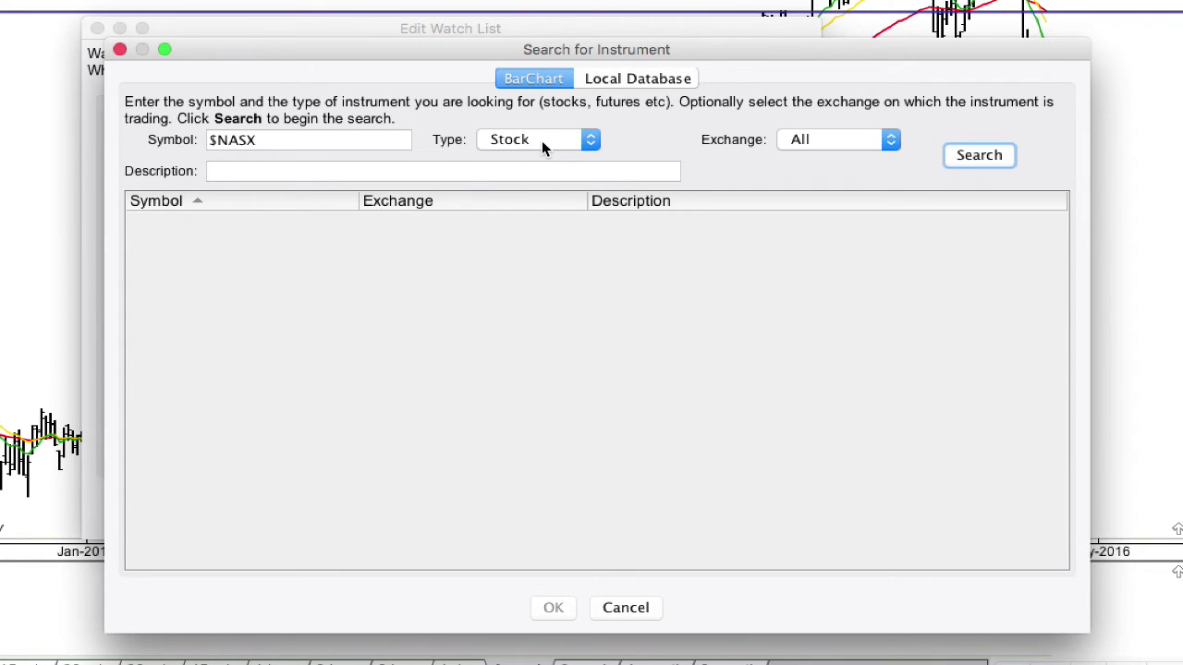
pyautogui.click(284, 140)
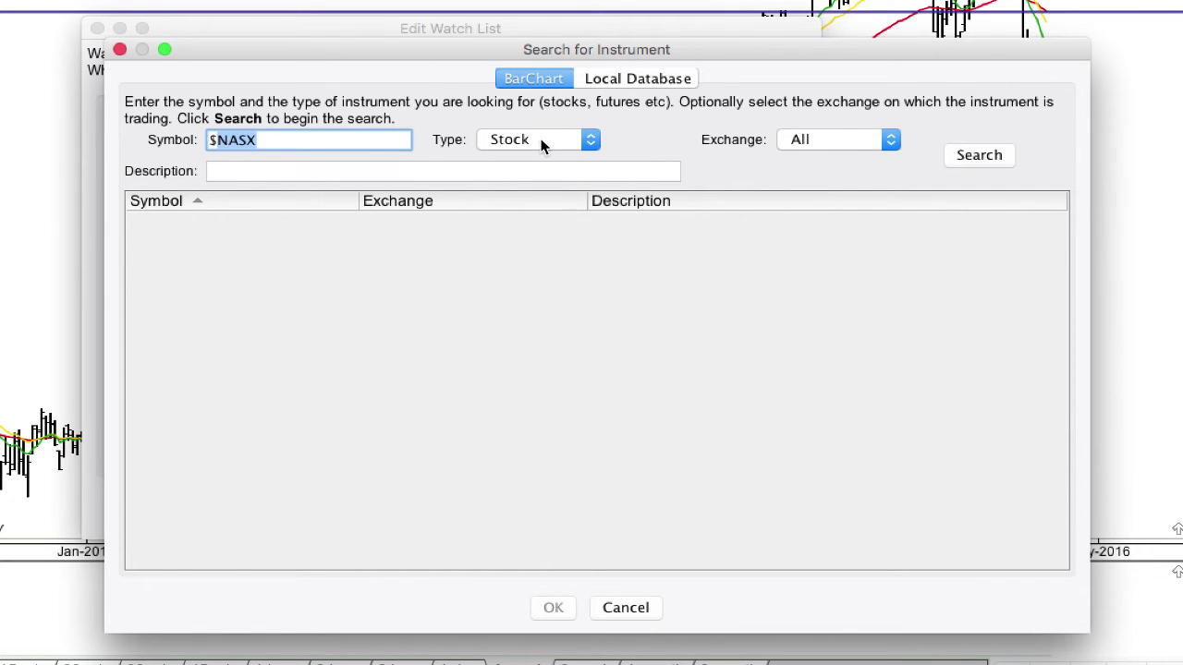
pyautogui.click(964, 164)
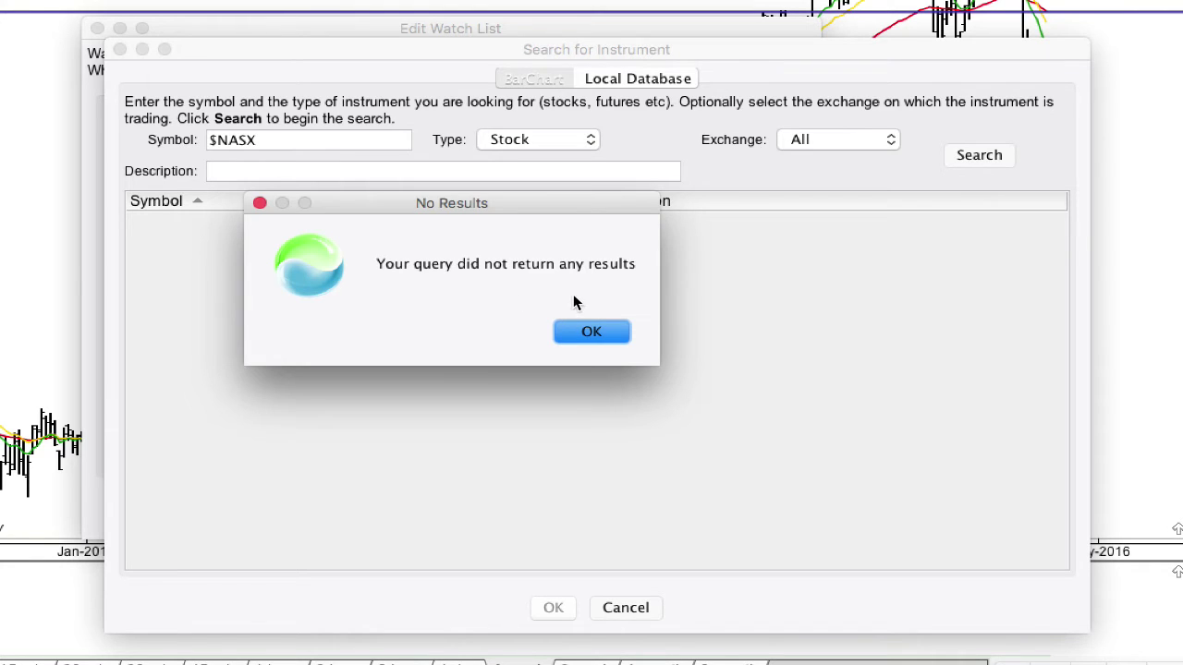
pyautogui.click(596, 333)
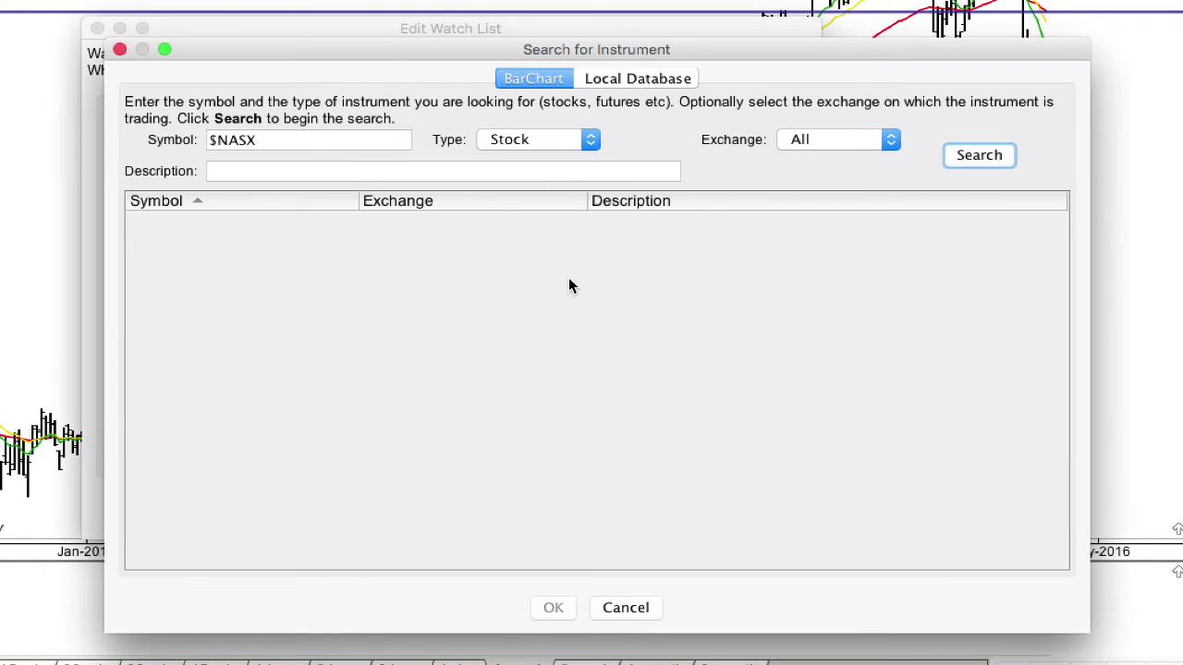
# - Search Index-type instruments for $NASX and add the Nasdaq Composite to the watch list
pyautogui.click(527, 141)
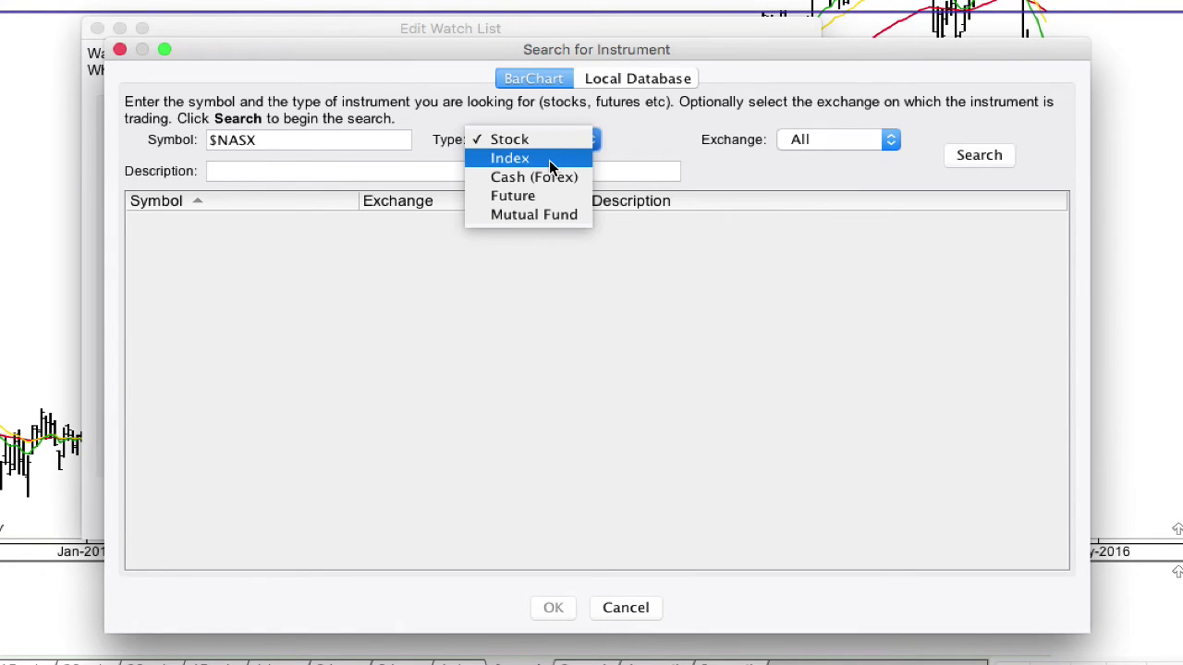
pyautogui.click(549, 160)
pyautogui.click(983, 158)
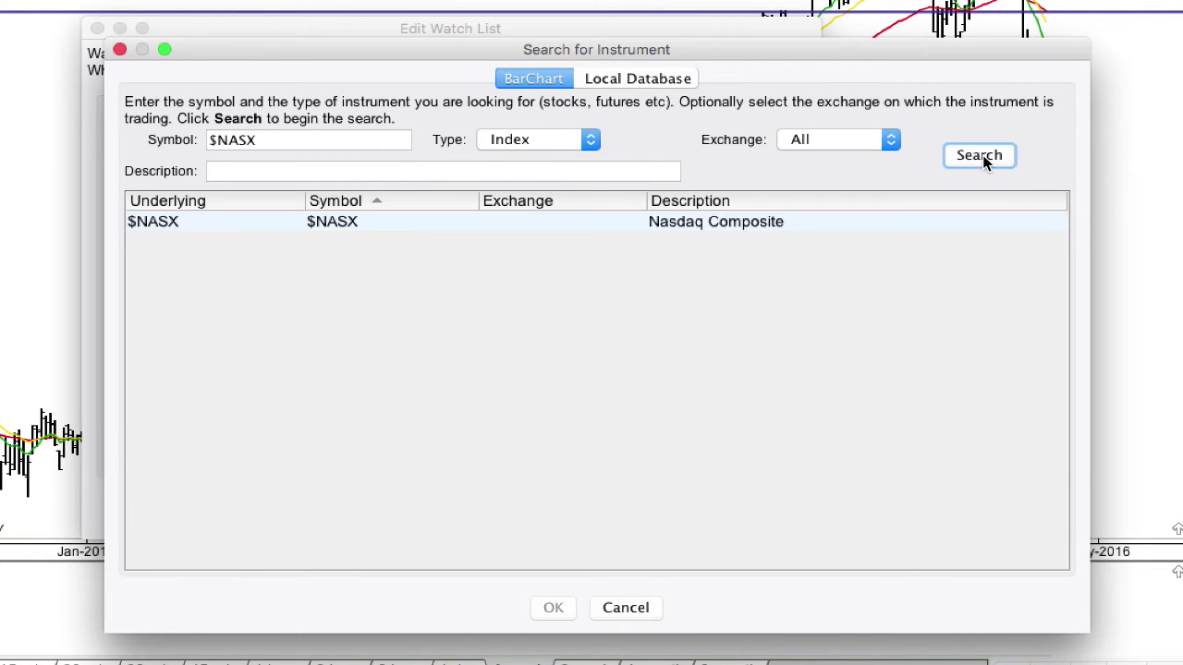
pyautogui.click(413, 222)
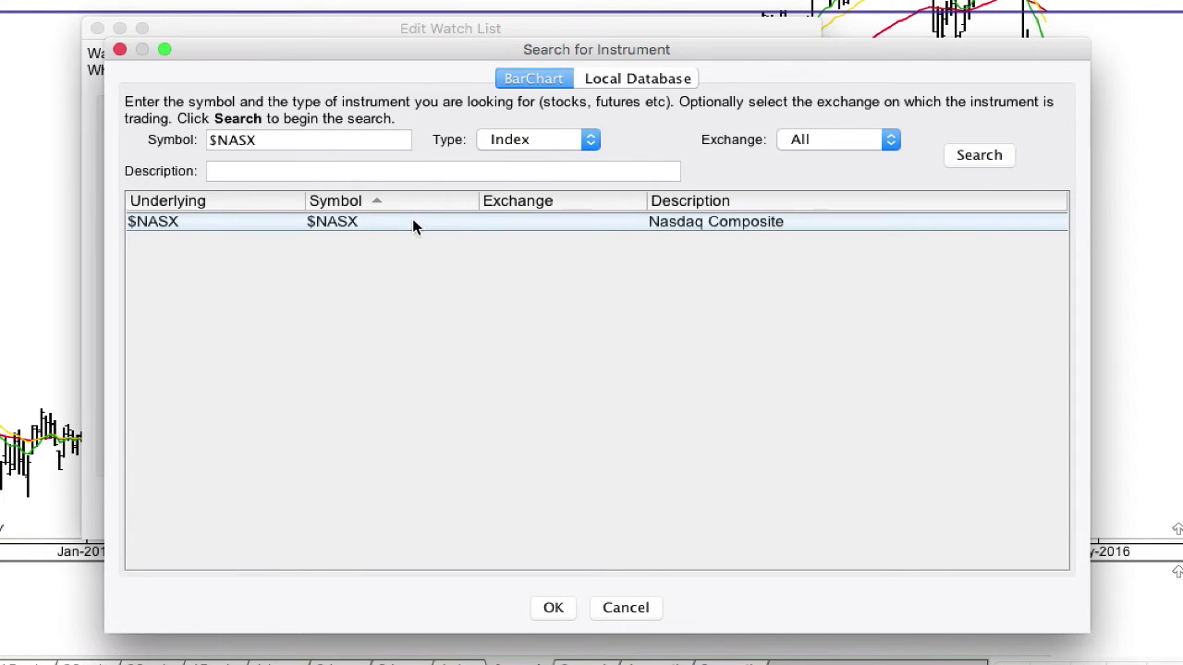
pyautogui.click(552, 607)
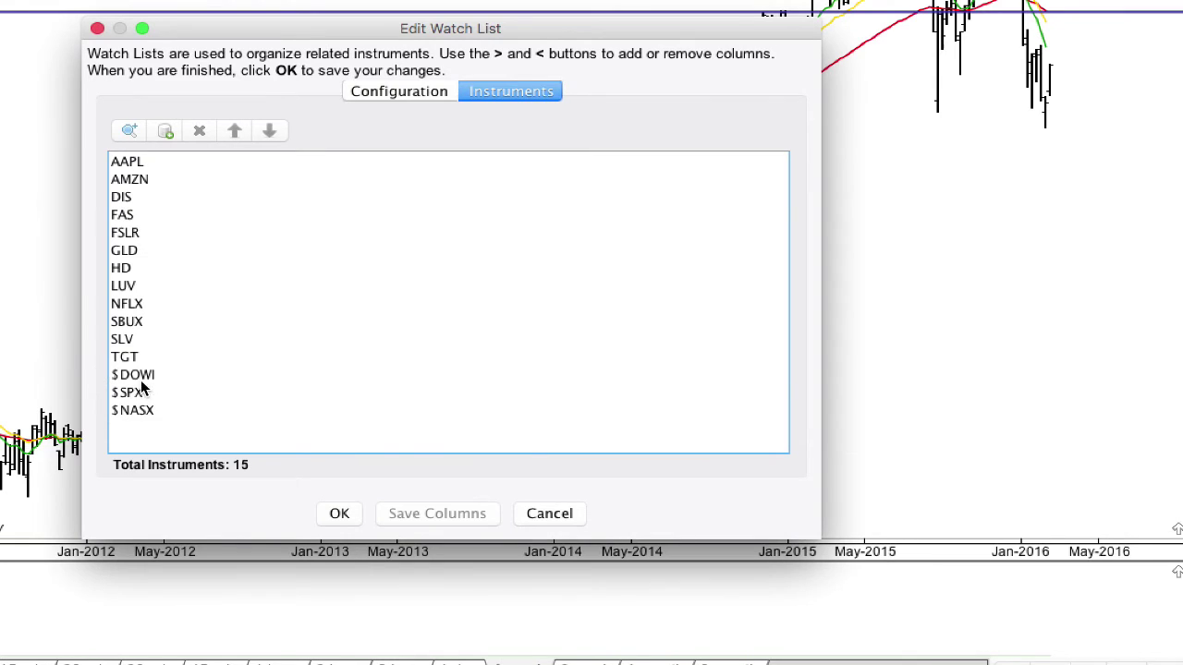
# - Move $DOWI up five places to the top of the watch list
pyautogui.moveTo(141, 374)
pyautogui.mouseDown()
pyautogui.moveTo(126, 159)
pyautogui.moveTo(121, 394)
pyautogui.moveTo(138, 395)
pyautogui.moveTo(141, 379)
pyautogui.mouseUp()
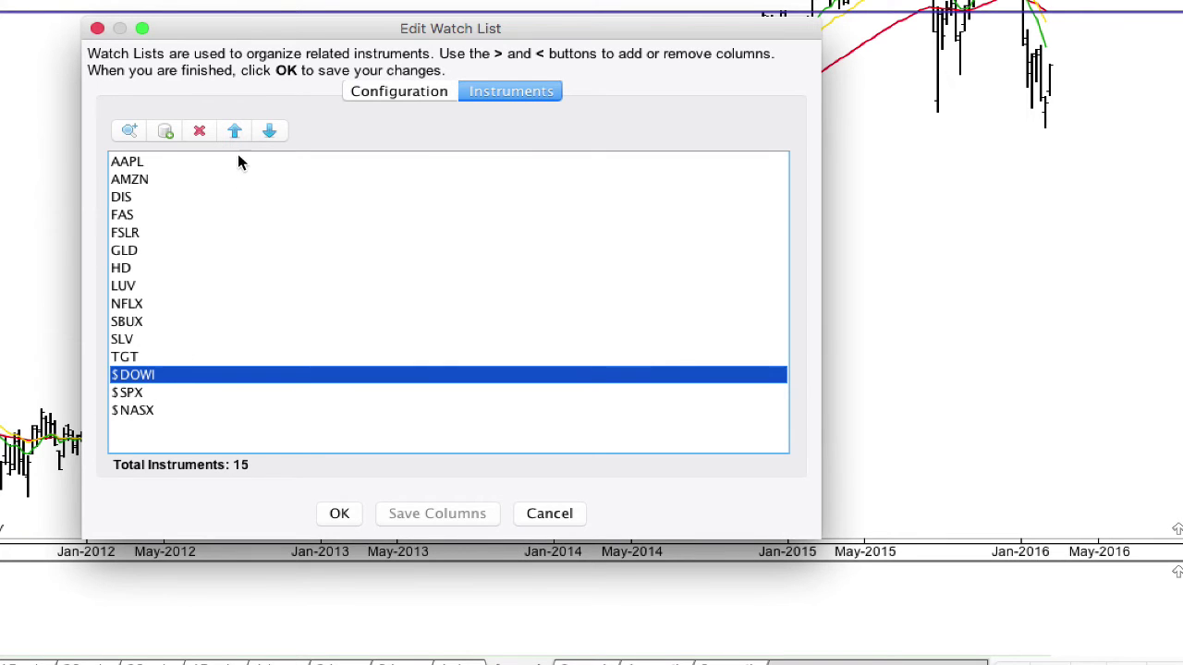
pyautogui.click(235, 133)
pyautogui.click(236, 133)
pyautogui.click(236, 133)
pyautogui.click(236, 133)
pyautogui.click(235, 133)
pyautogui.click(235, 133)
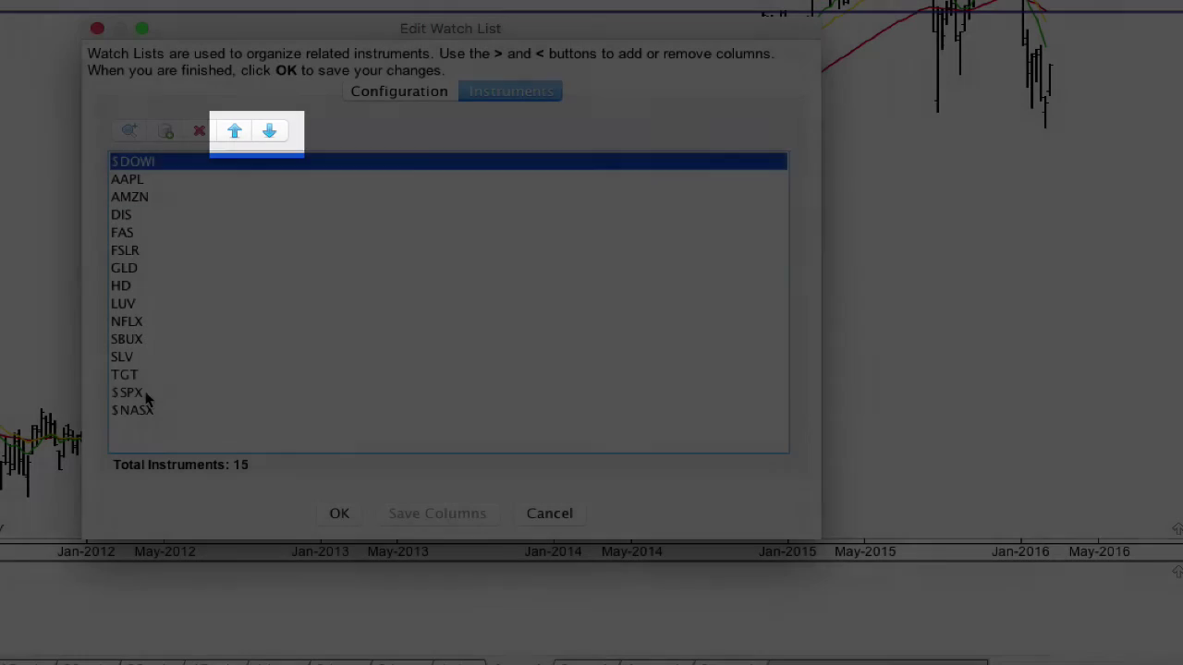
# - Move $SPX and $NASX together up to sit just below $DOWI
pyautogui.click(146, 394)
pyautogui.keyDown('shift'); pyautogui.click(145, 413); pyautogui.keyUp('shift')
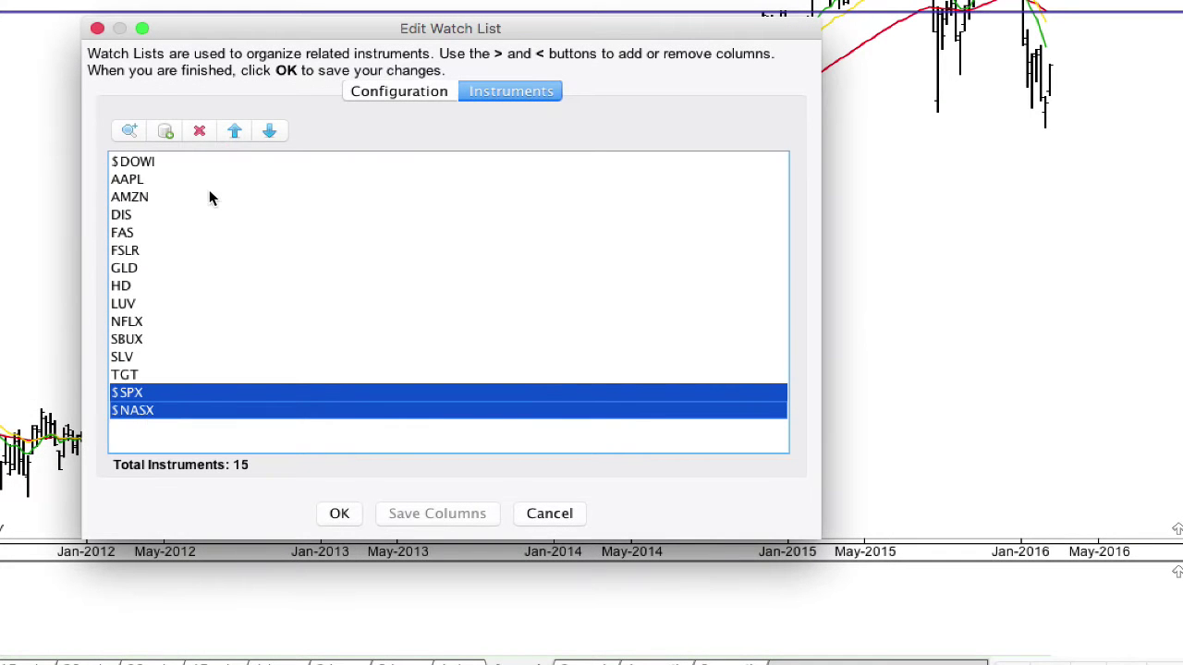
pyautogui.click(236, 134)
pyautogui.click(236, 133)
pyautogui.click(236, 133)
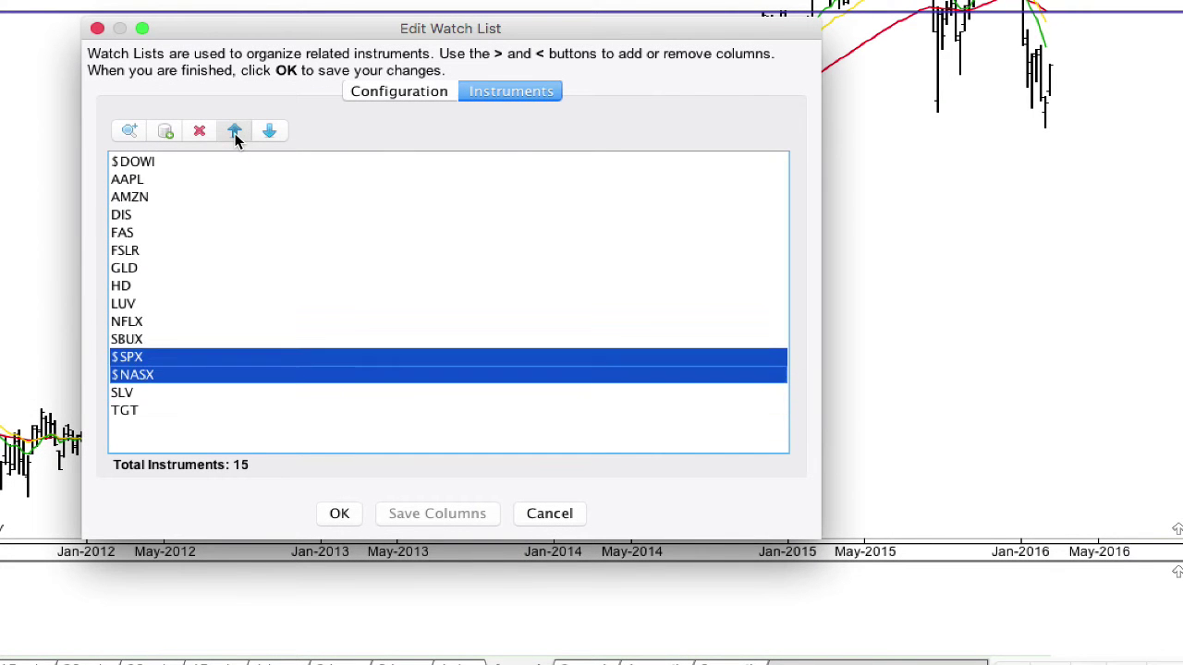
pyautogui.click(235, 133)
pyautogui.click(235, 133)
pyautogui.click(235, 133)
pyautogui.click(236, 133)
pyautogui.click(235, 133)
pyautogui.click(235, 133)
pyautogui.click(236, 133)
pyautogui.click(236, 133)
pyautogui.click(235, 133)
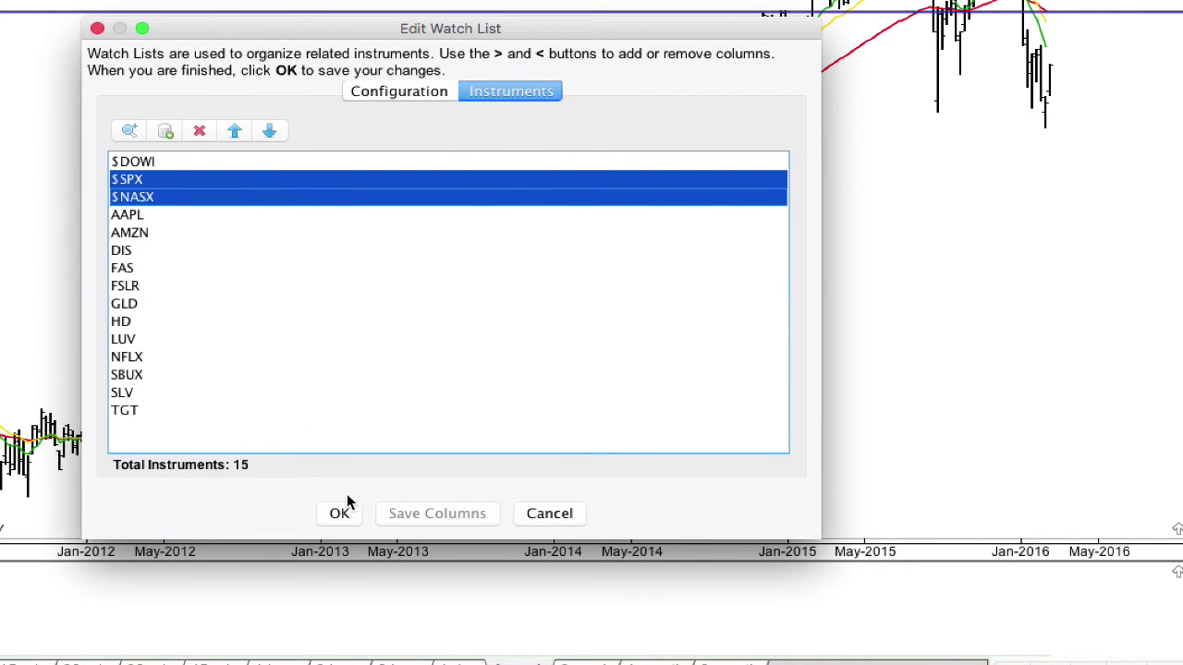
# - Search Index instruments for symbol $DX and add the U.S. Dollar Index $DXY
pyautogui.click(209, 249)
pyautogui.click(130, 130)
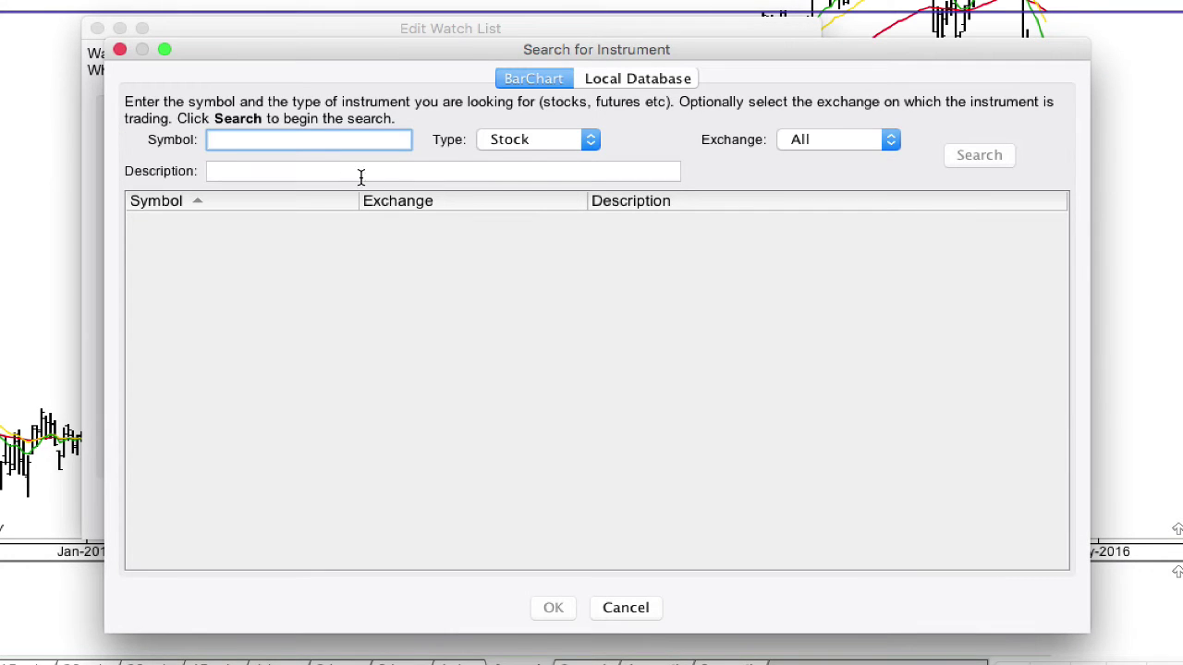
pyautogui.click(540, 139)
pyautogui.click(535, 158)
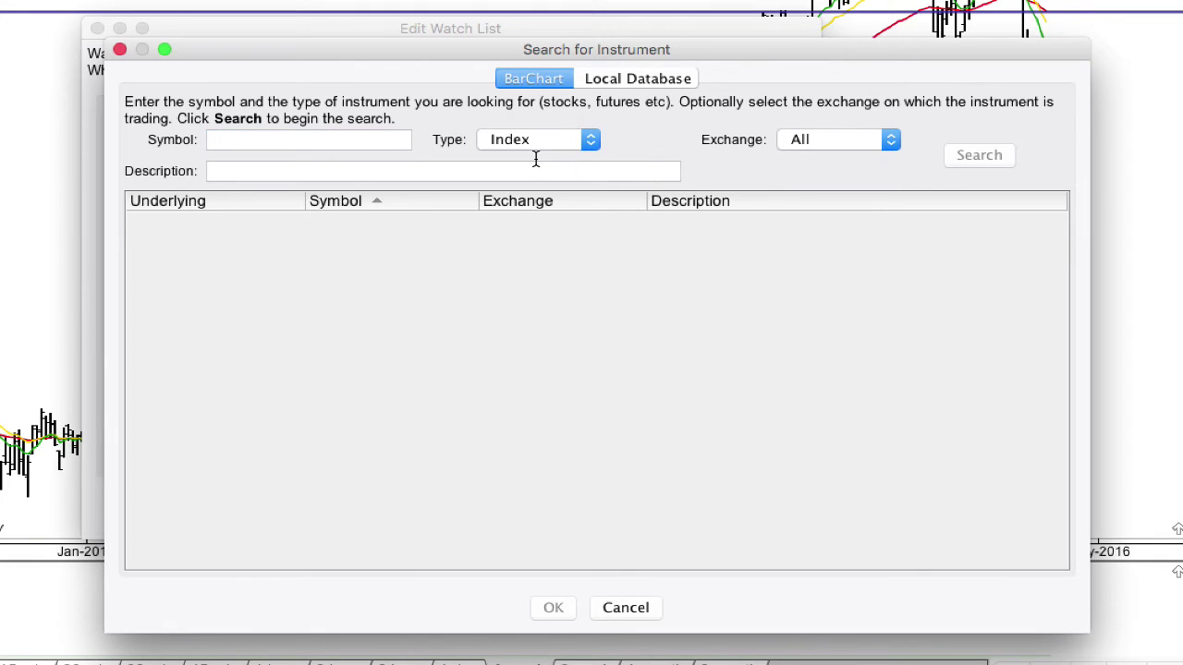
pyautogui.click(283, 168)
pyautogui.click(258, 141)
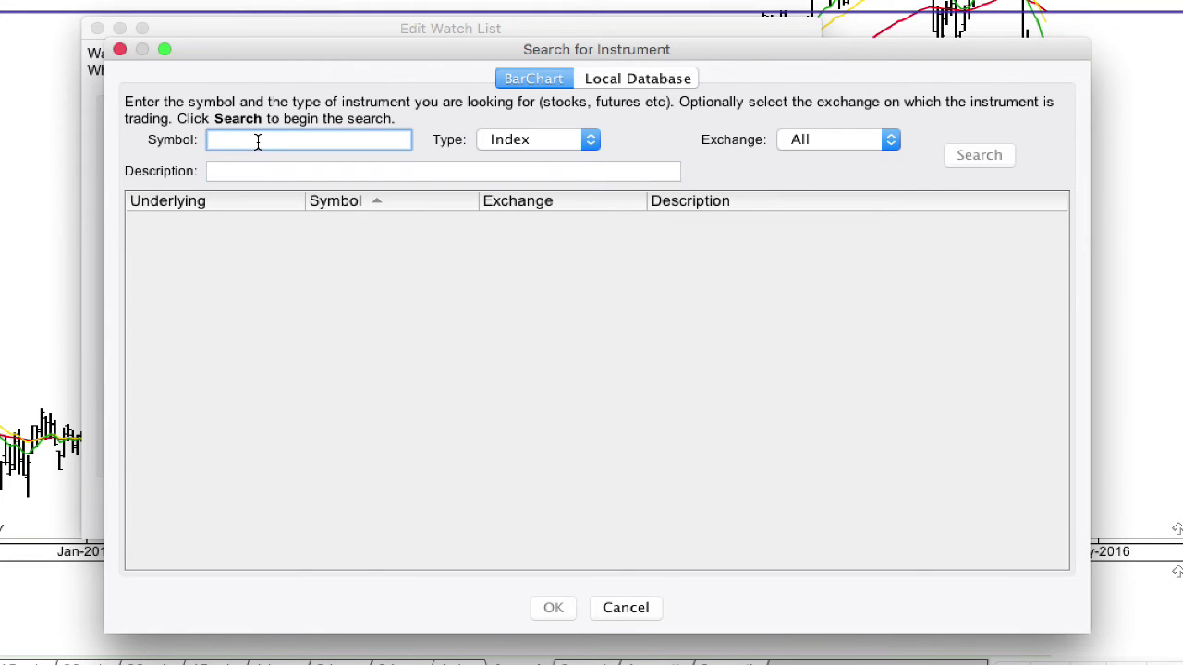
pyautogui.write('$DX')
pyautogui.click(1000, 157)
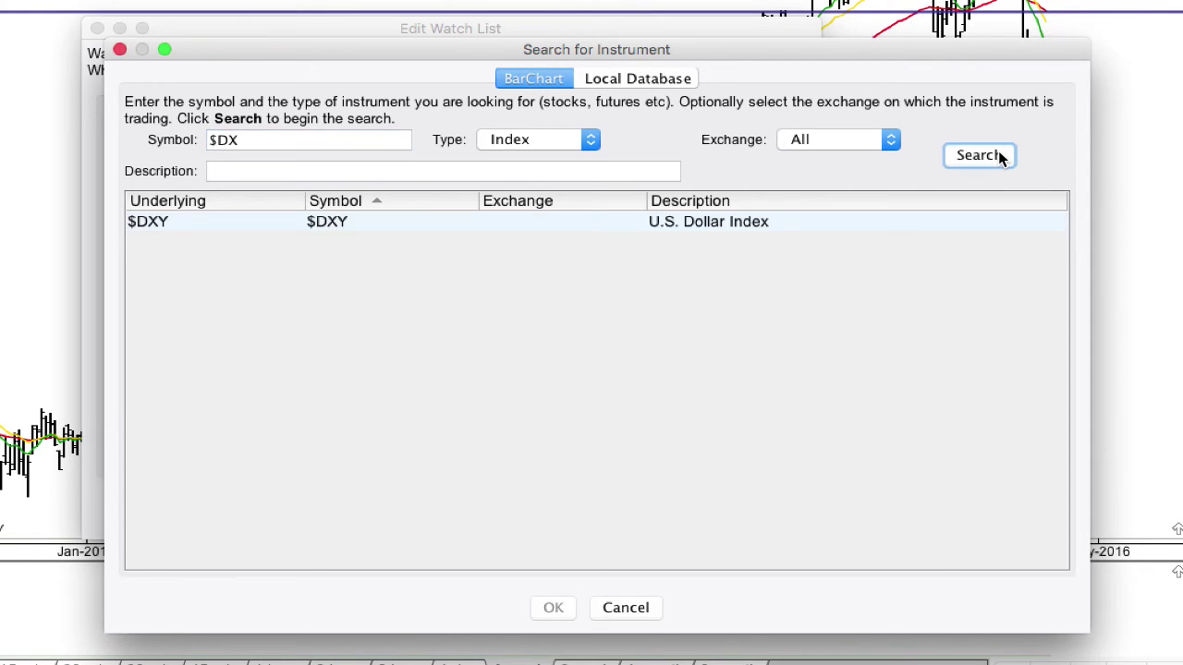
pyautogui.click(343, 228)
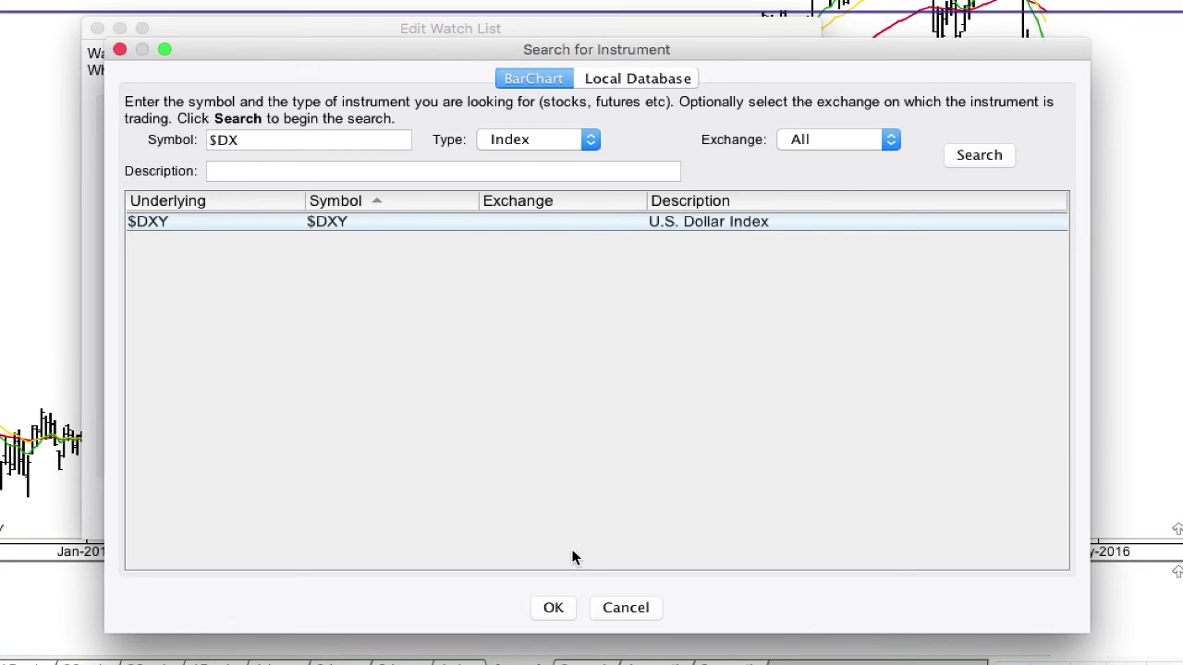
pyautogui.click(552, 607)
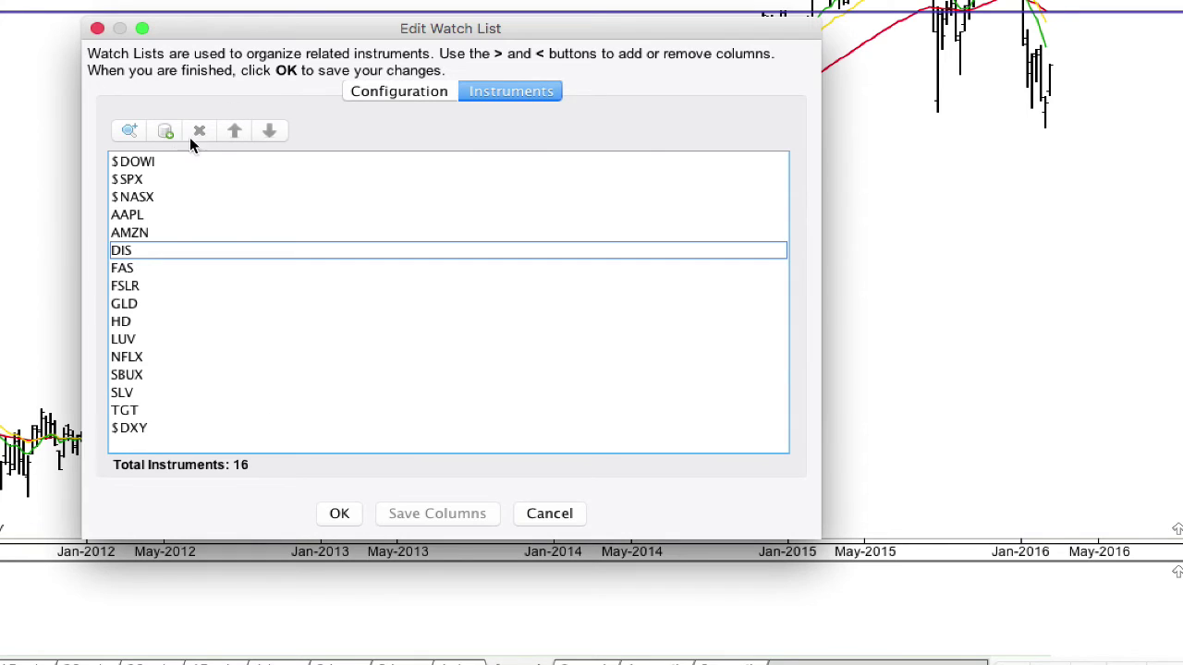
# - Search Cash (Forex) instruments described as 'EUR - US', dismissing the no-results message
pyautogui.click(129, 133)
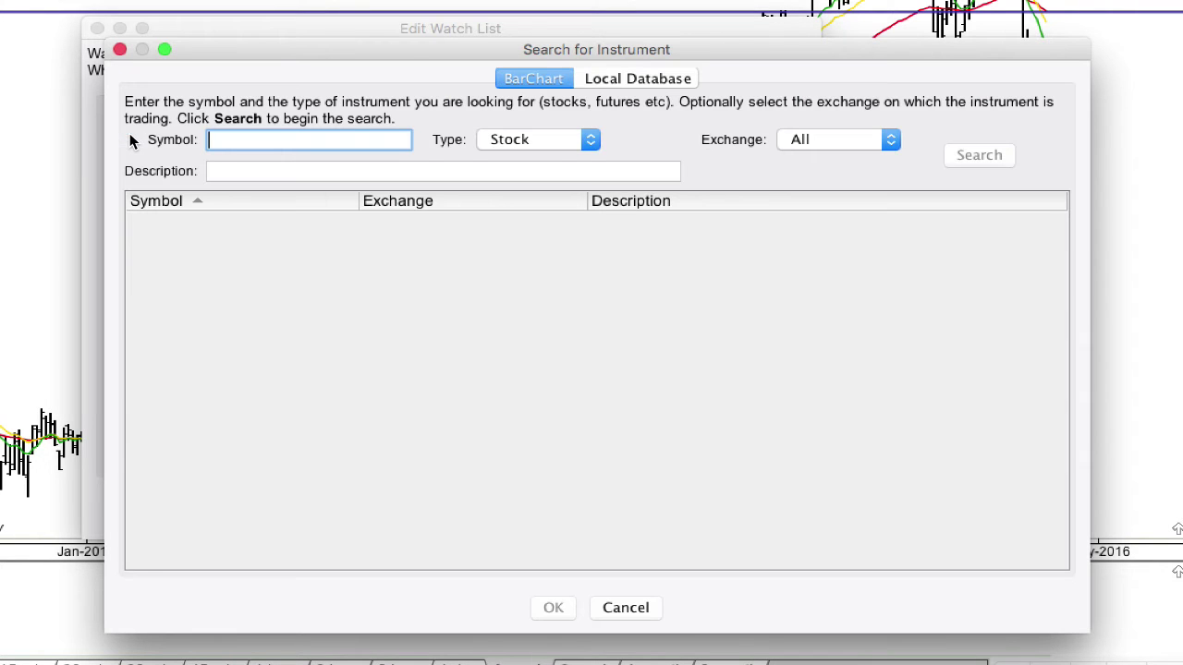
pyautogui.click(563, 144)
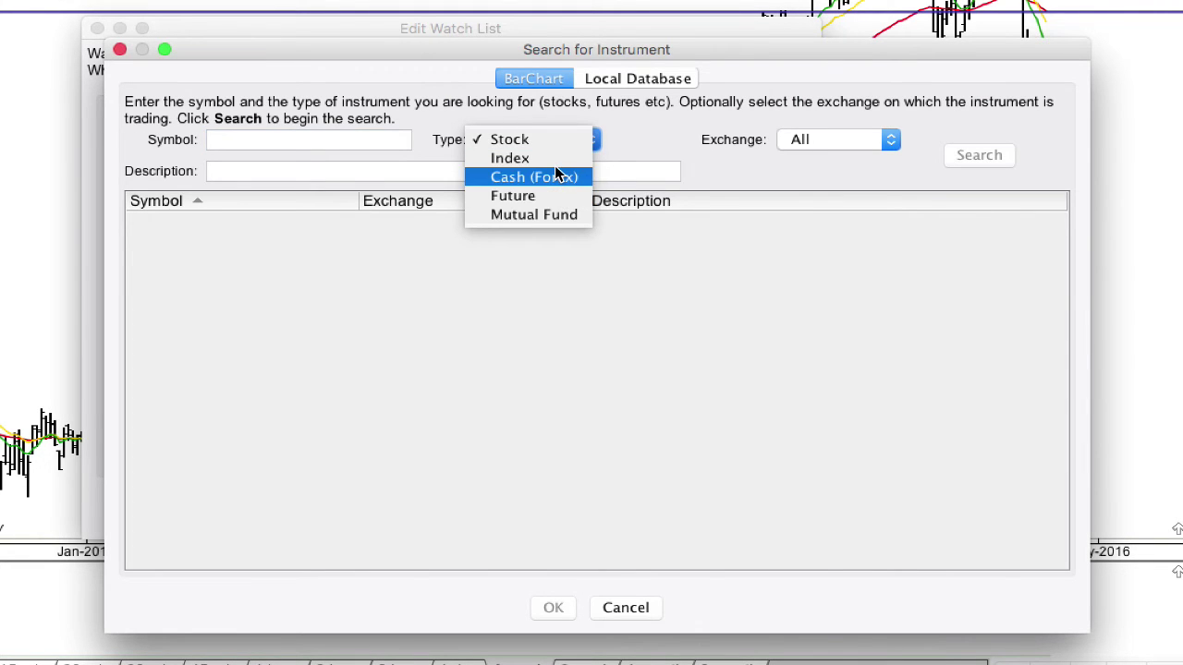
pyautogui.click(570, 176)
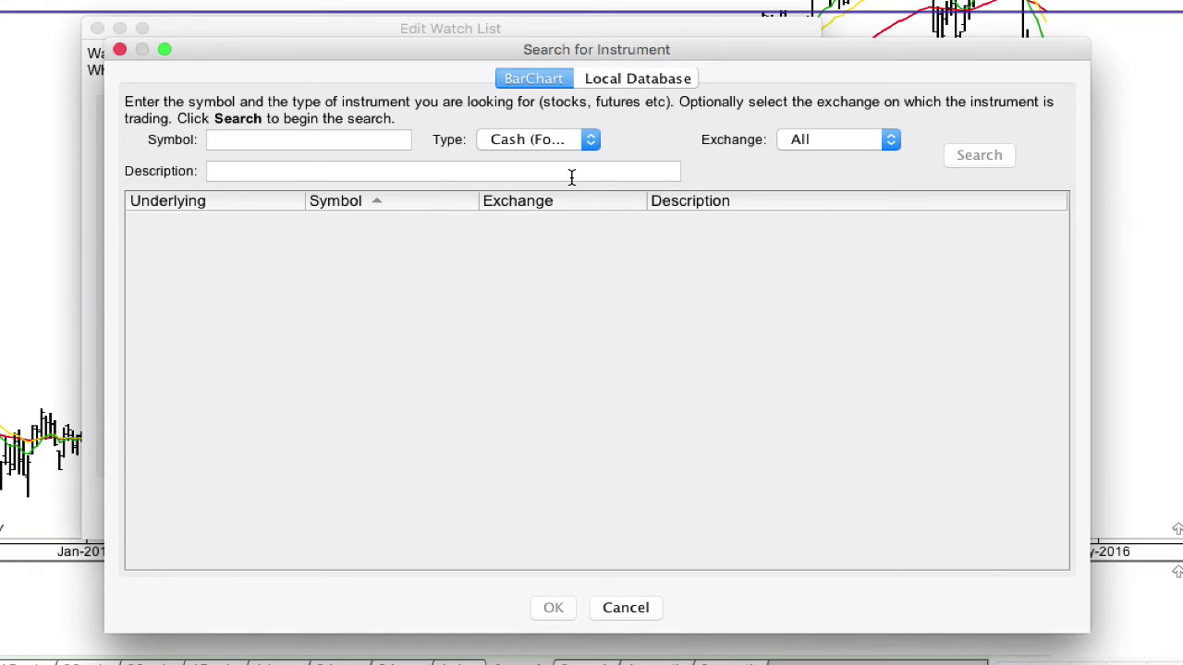
pyautogui.click(272, 179)
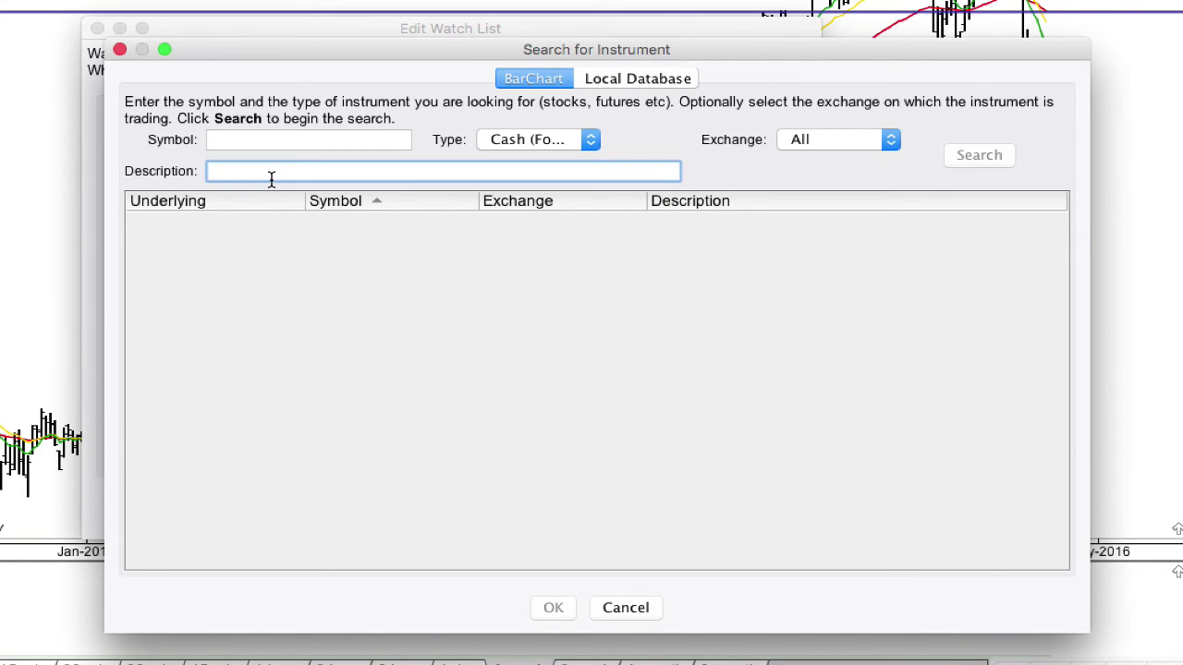
pyautogui.write('EUR - USD')
pyautogui.click(975, 157)
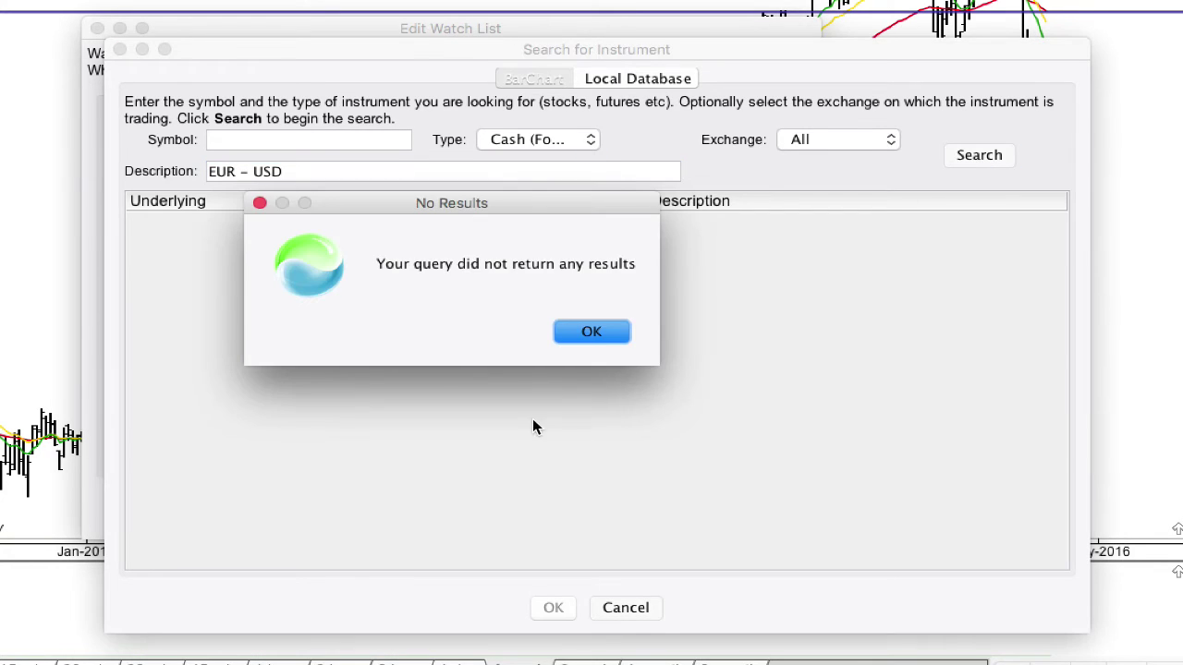
pyautogui.click(592, 332)
# - Retry the description as 'EUR-USD', dismiss no results, then shorten it toward just EUR
pyautogui.click(259, 172)
pyautogui.press('BackSpace')
pyautogui.press('Left')
pyautogui.press('BackSpace')
pyautogui.press('Return')
pyautogui.press('Return')
pyautogui.press('Return')
pyautogui.click(592, 331)
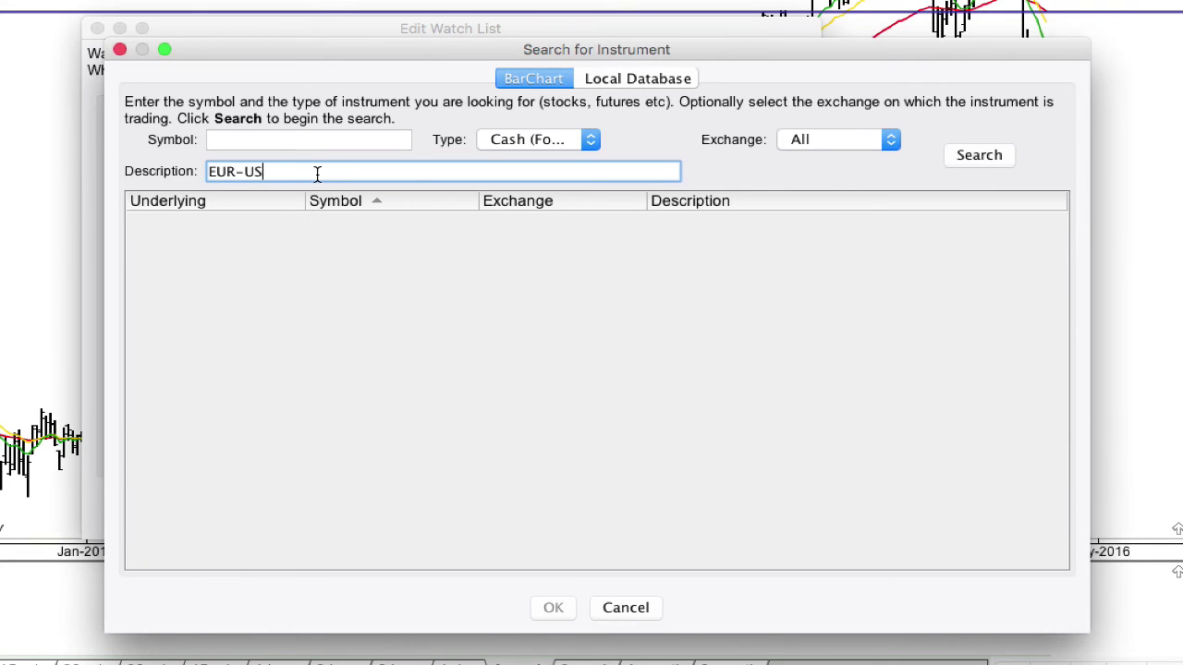
pyautogui.press('BackSpace')
pyautogui.press('BackSpace')
pyautogui.press('BackSpace')
# - Run the EUR forex search and scroll the results to select ^EURUSD (Euro Fx/U.S. Dollar)
pyautogui.click(996, 160)
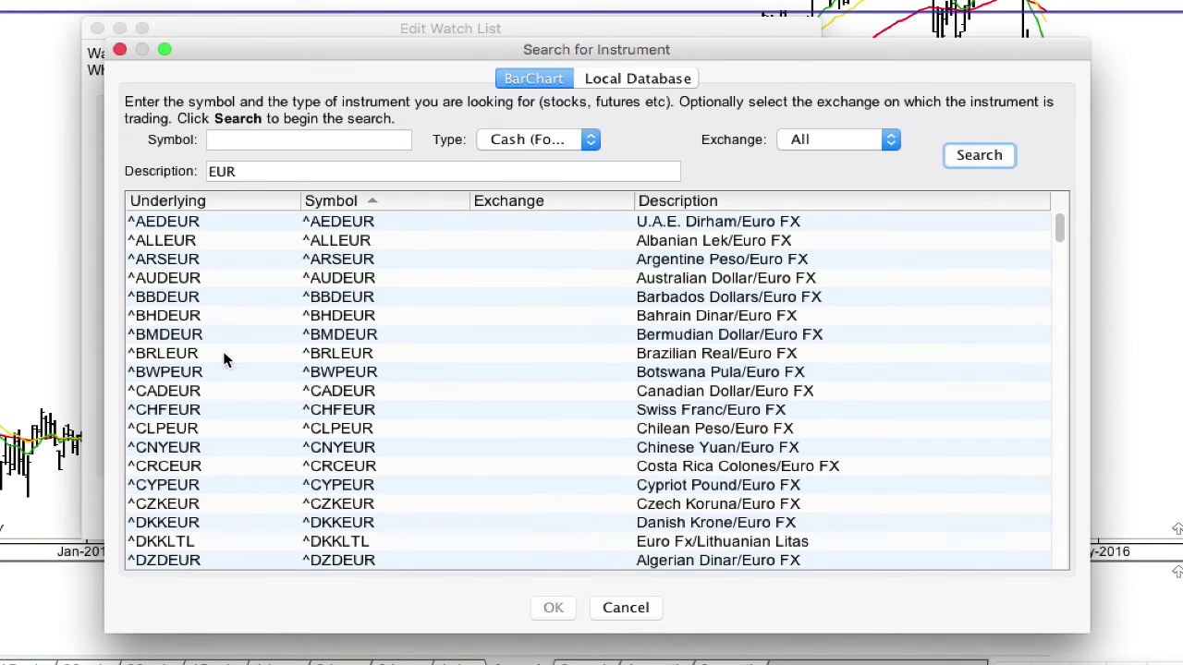
pyautogui.scroll(-10, 168, 350)
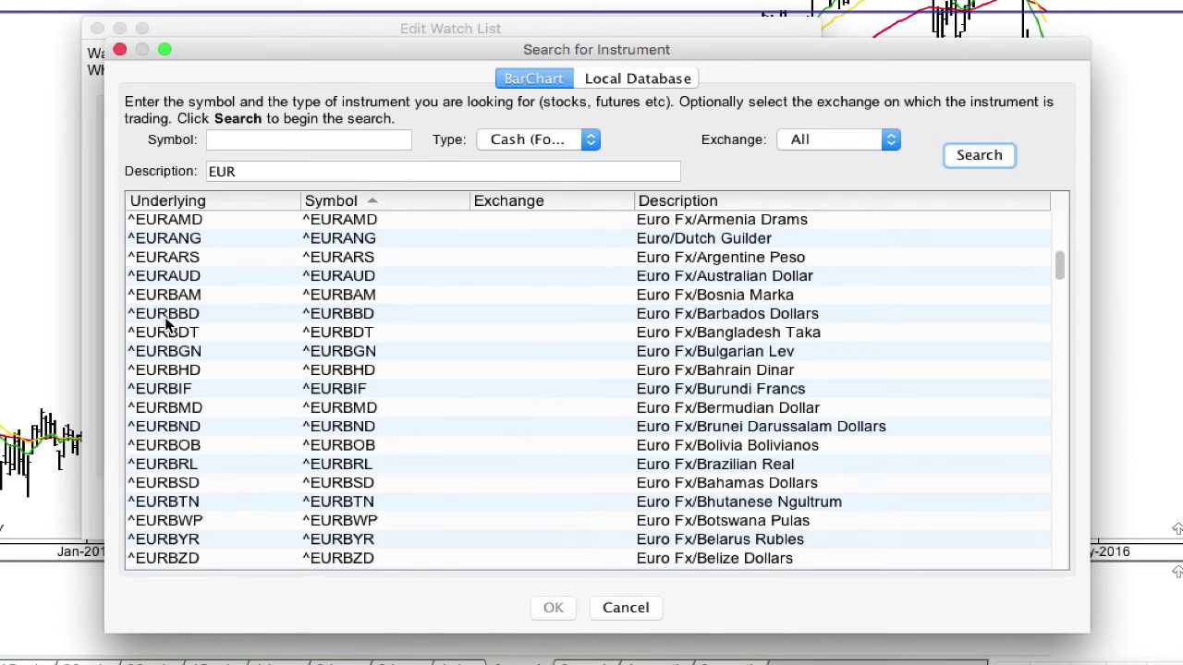
pyautogui.scroll(-5, 166, 322)
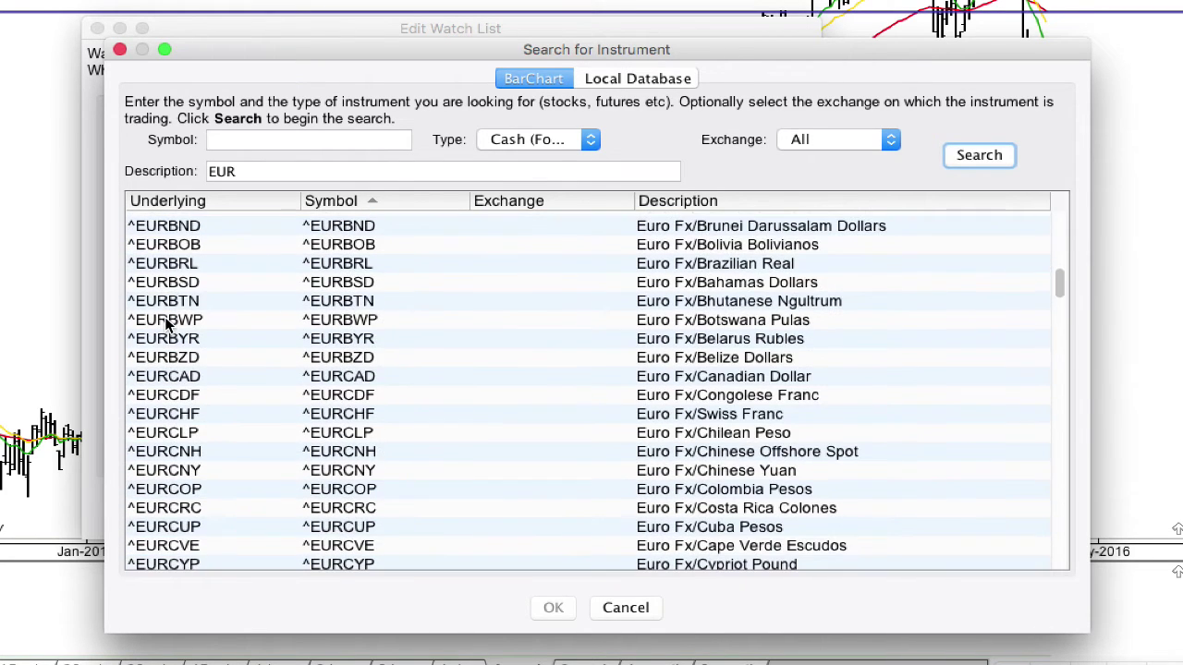
pyautogui.scroll(-6, 178, 371)
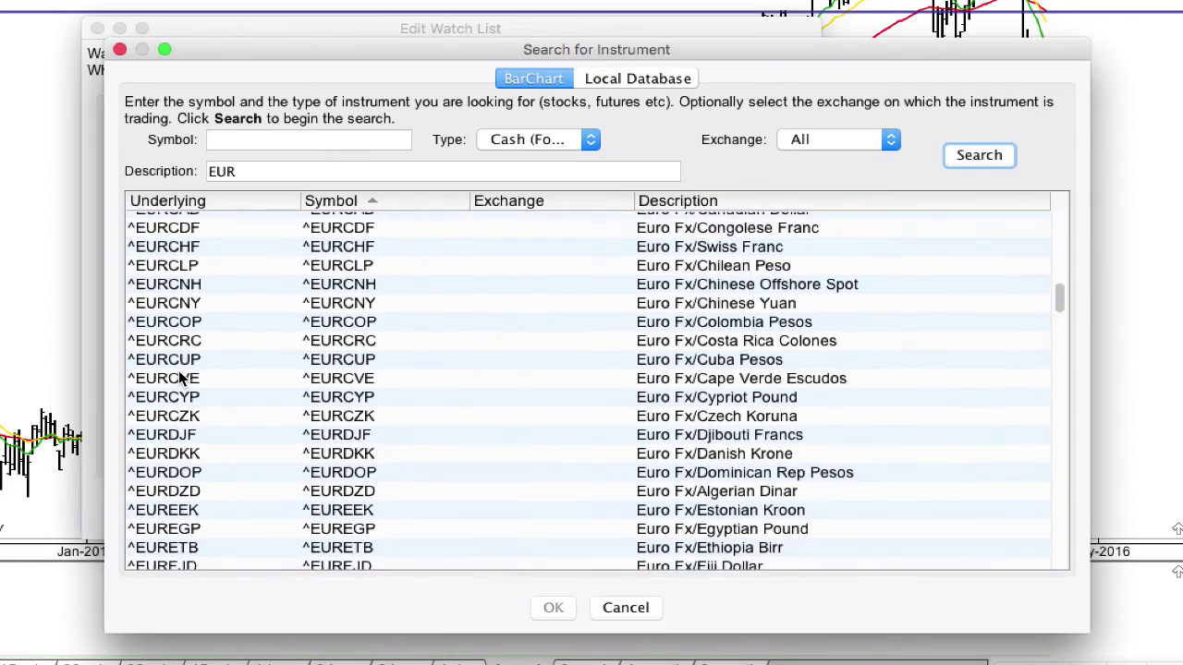
pyautogui.scroll(-7, 178, 370)
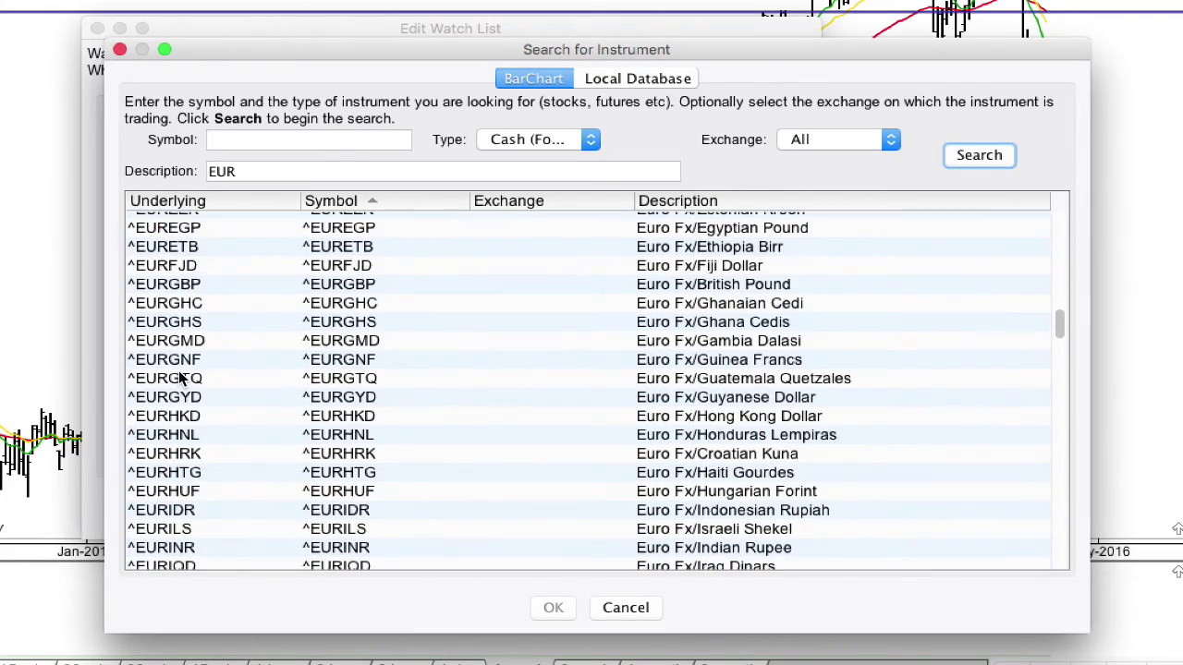
pyautogui.scroll(-8, 179, 370)
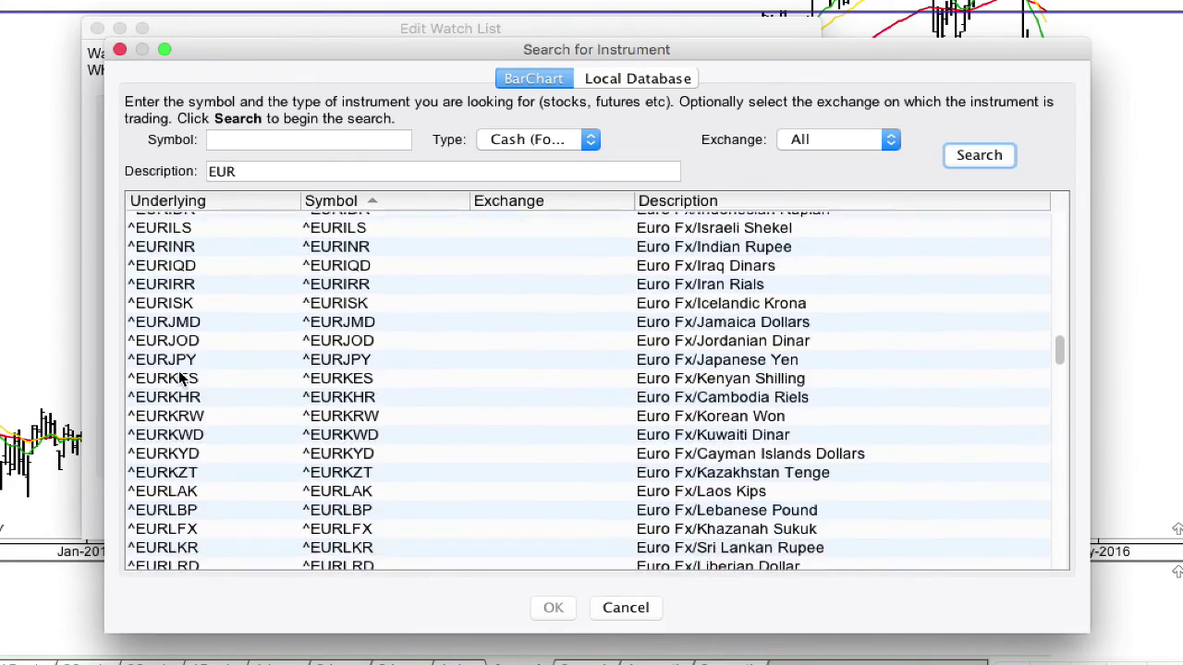
pyautogui.scroll(-3, 178, 371)
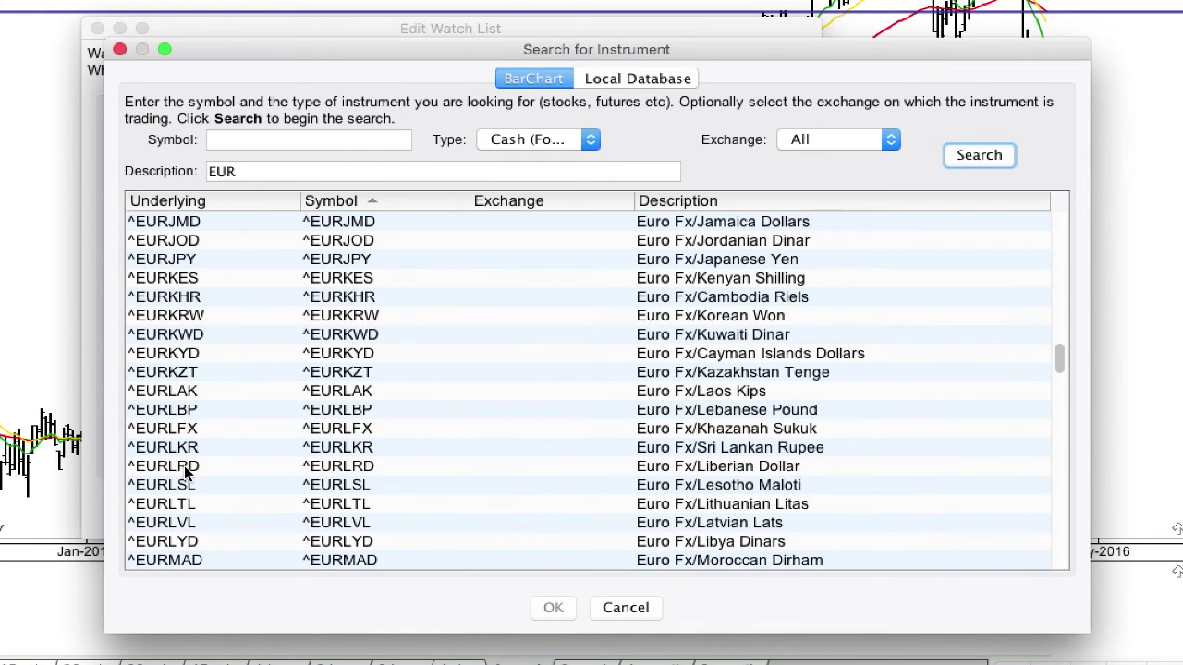
pyautogui.scroll(-5, 203, 554)
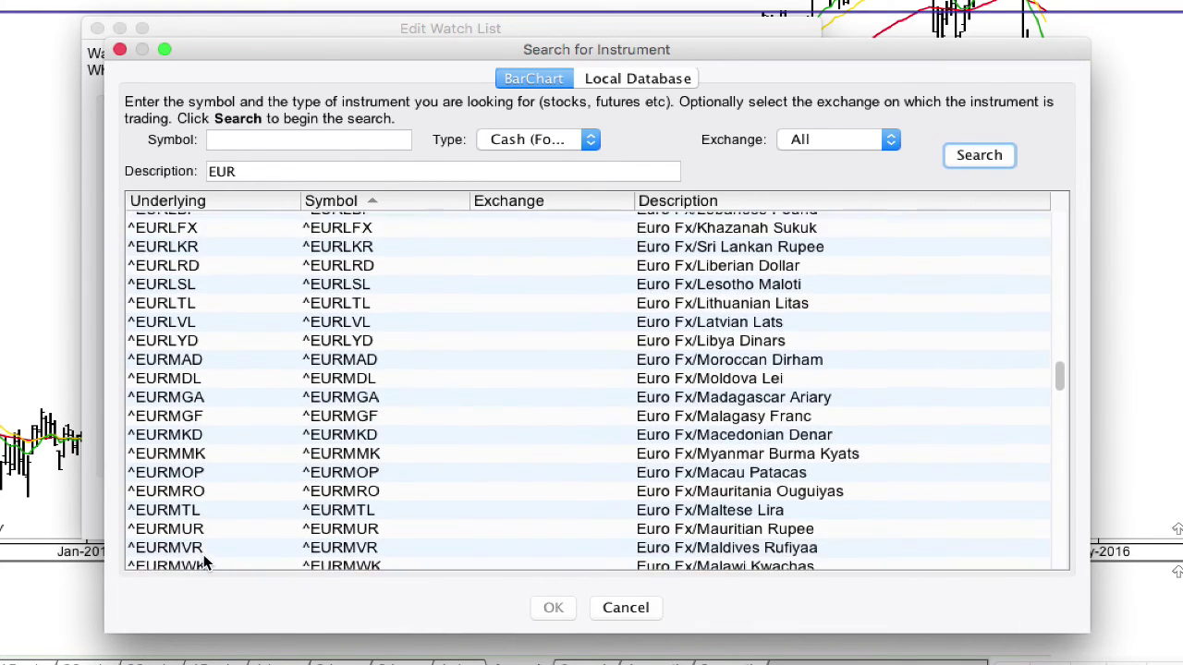
pyautogui.scroll(-2, 204, 560)
pyautogui.scroll(-4, 204, 559)
pyautogui.scroll(-6, 204, 555)
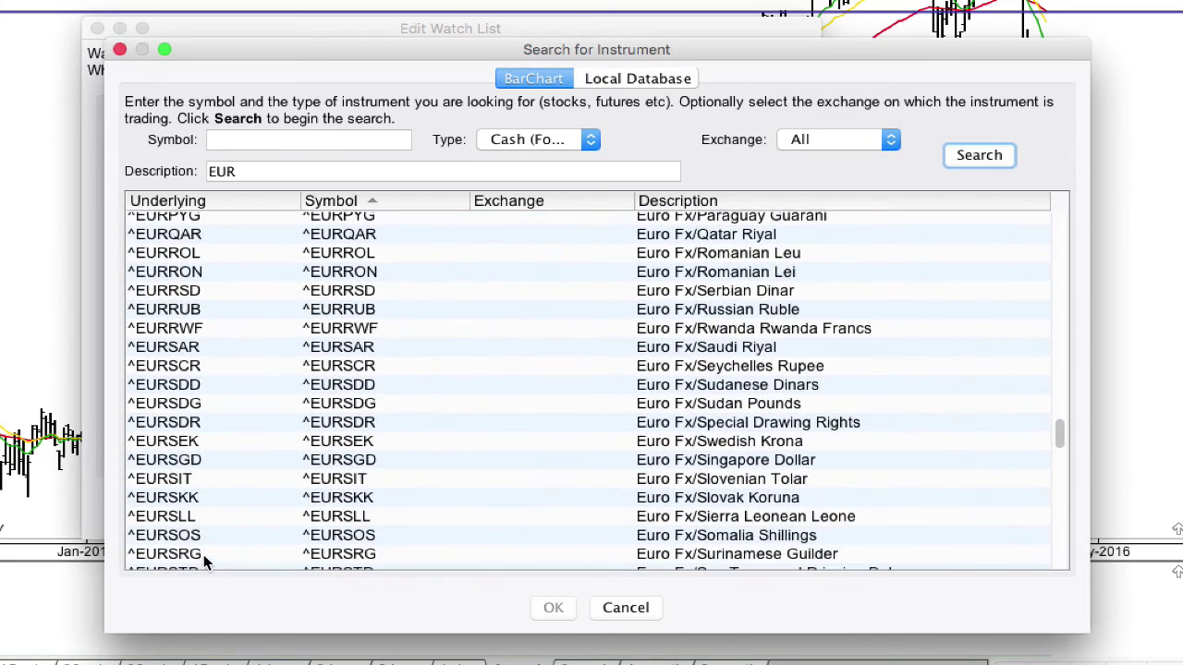
pyautogui.scroll(-6, 203, 555)
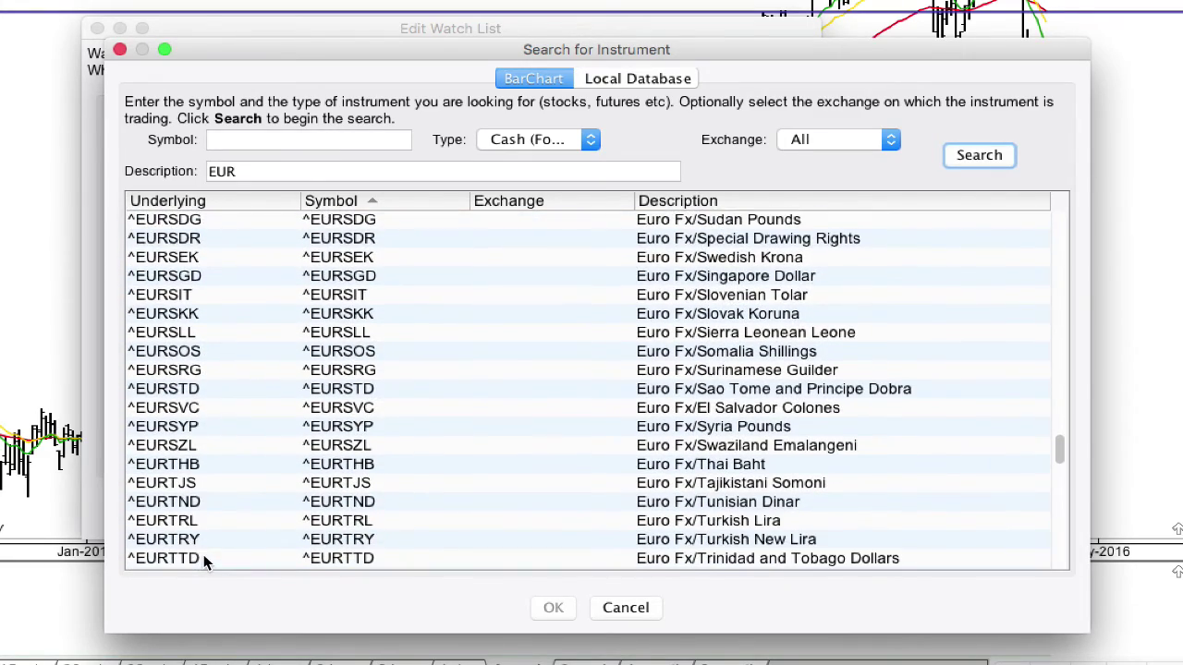
pyautogui.scroll(-3, 203, 554)
pyautogui.click(185, 484)
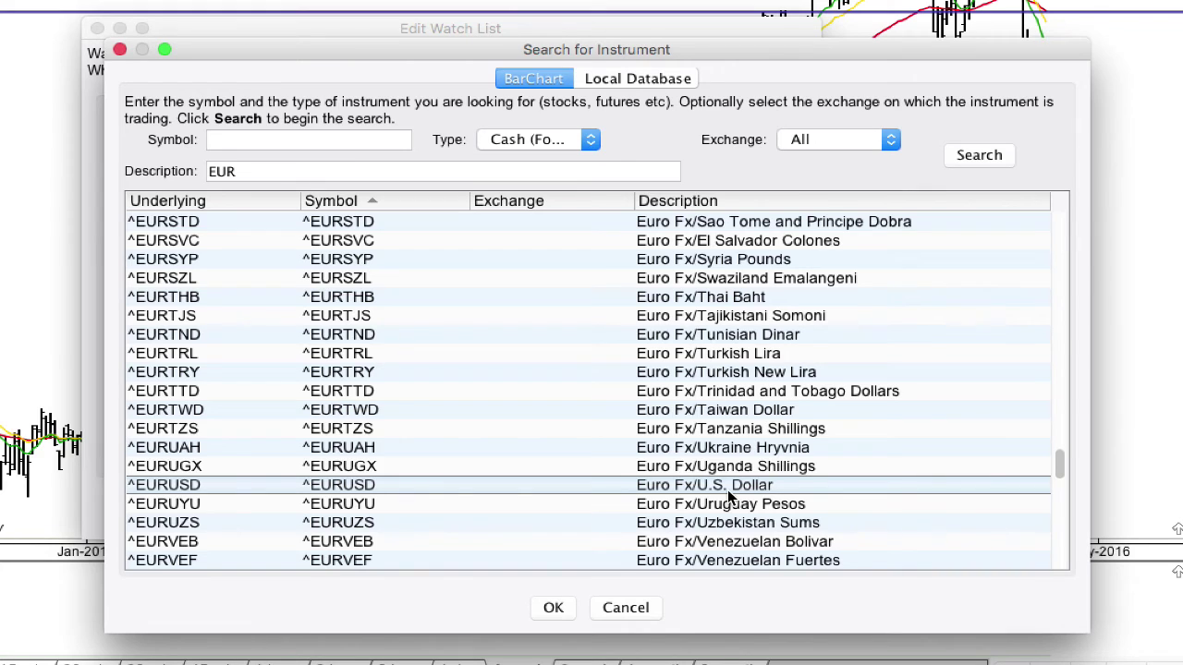
# - Add ^EURUSD, move it with $DXY up beneath $NASX, and save the watch list
pyautogui.click(553, 608)
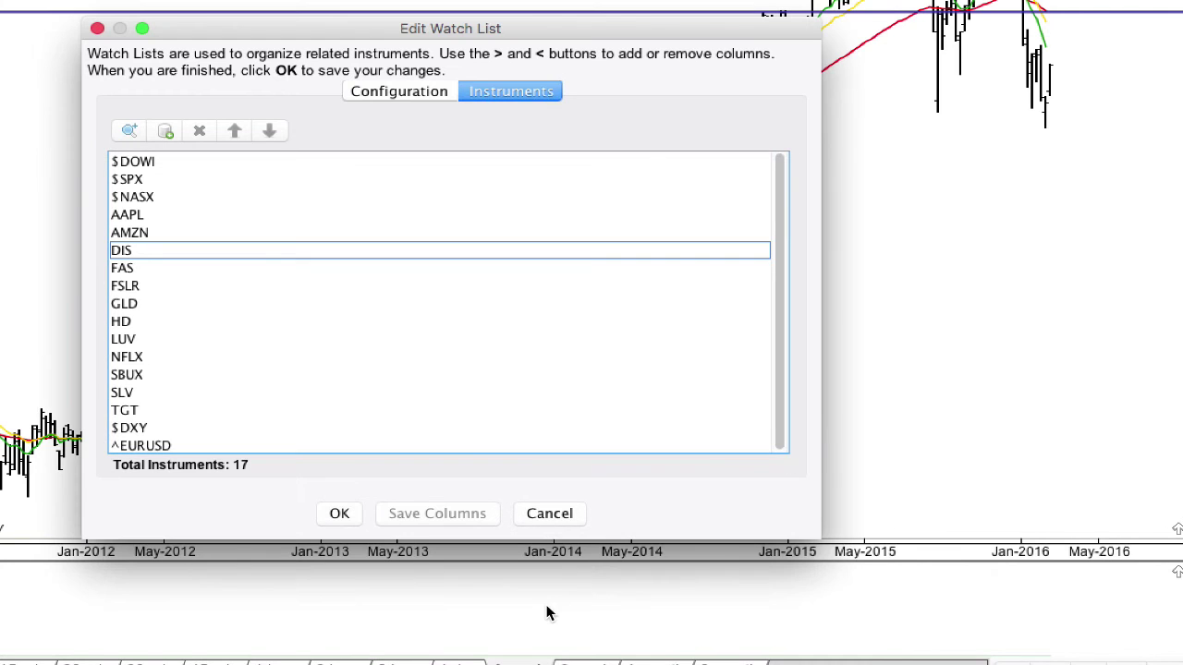
pyautogui.click(212, 444)
pyautogui.keyDown('shift'); pyautogui.click(175, 431); pyautogui.keyUp('shift')
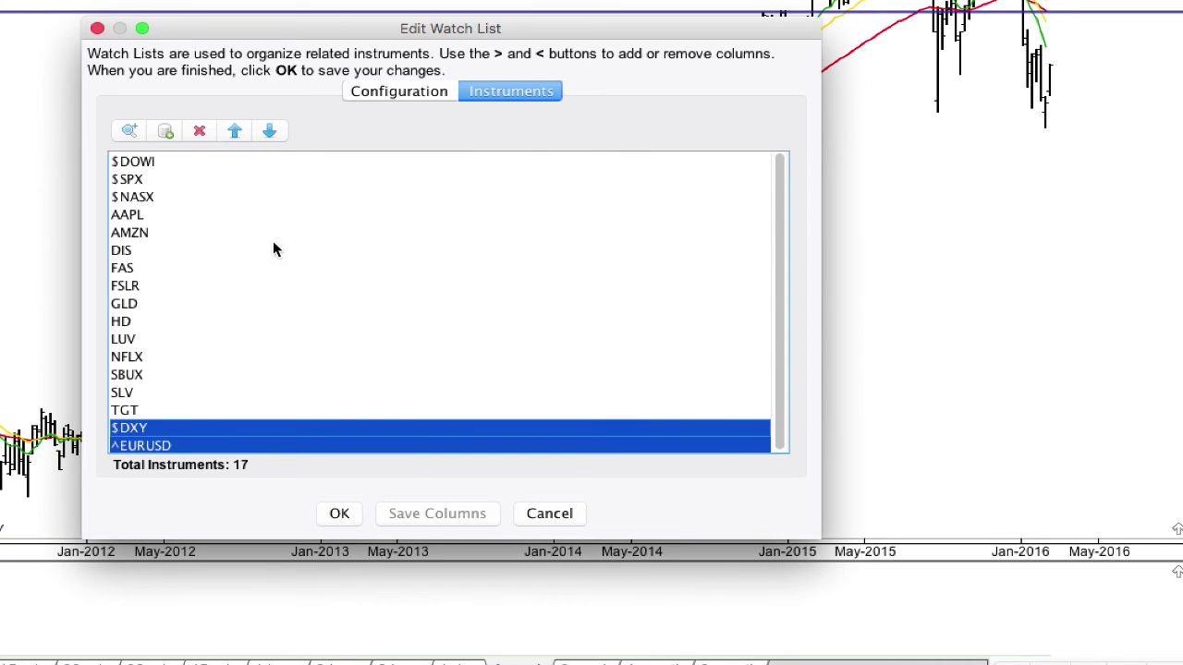
pyautogui.click(232, 135)
pyautogui.click(233, 135)
pyautogui.click(233, 135)
pyautogui.click(233, 135)
pyautogui.click(233, 135)
pyautogui.click(232, 135)
pyautogui.click(233, 135)
pyautogui.click(231, 135)
pyautogui.click(231, 135)
pyautogui.click(231, 135)
pyautogui.click(231, 135)
pyautogui.click(231, 135)
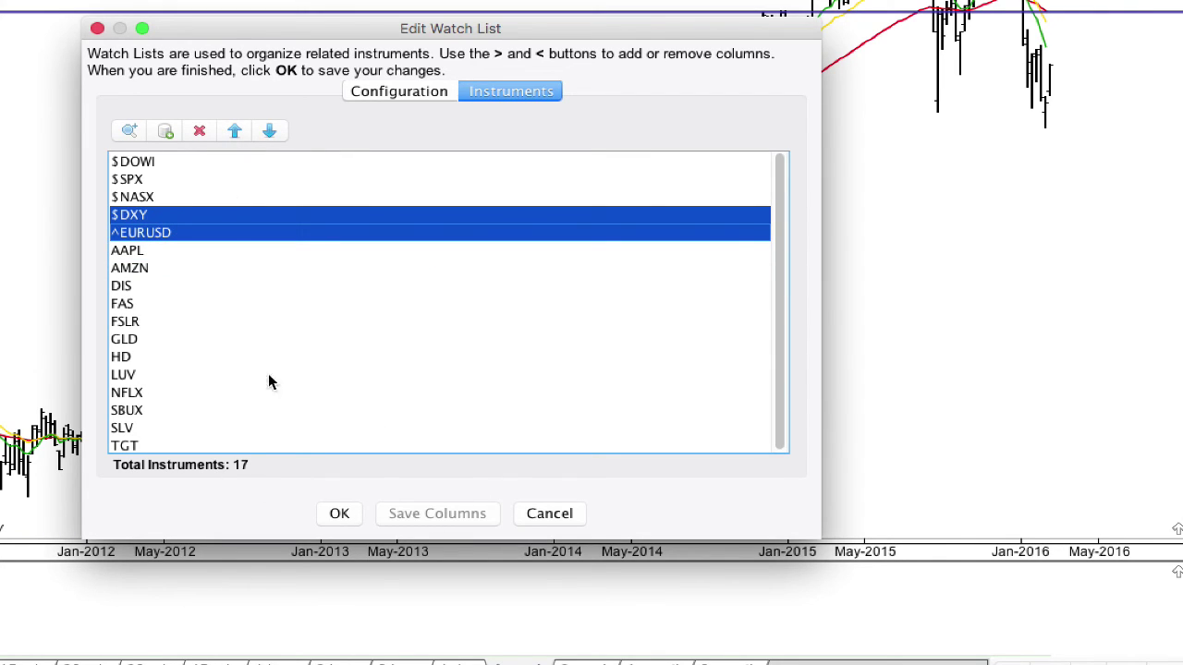
pyautogui.click(339, 514)
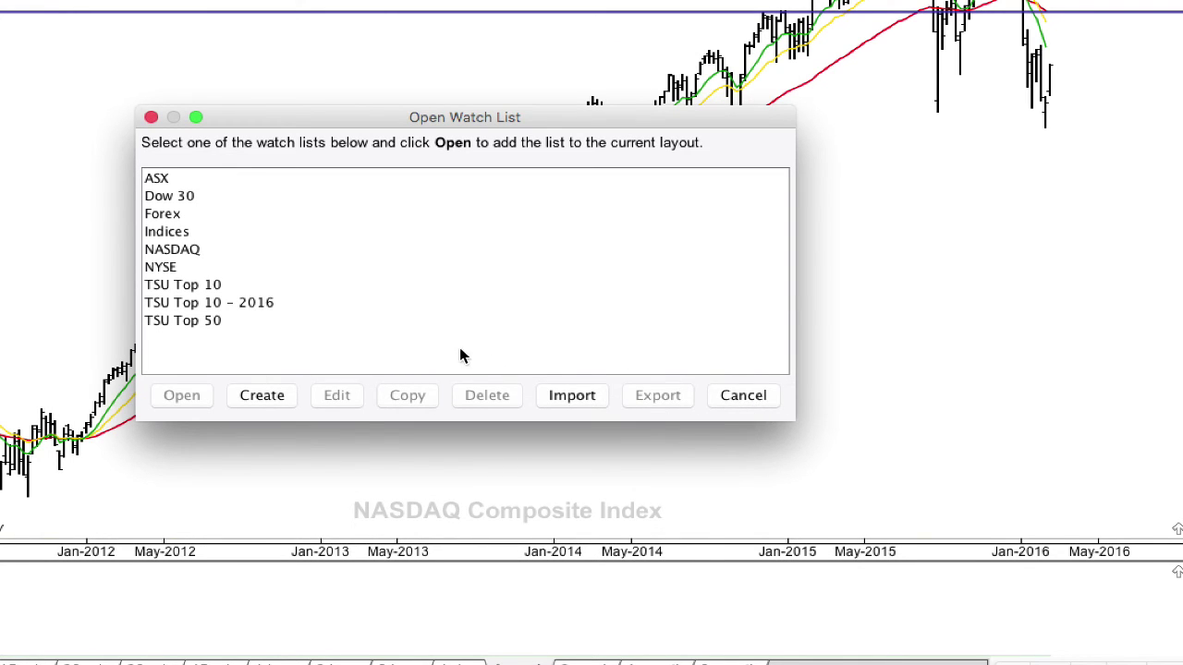
# - Open the TSU Top 10 – 2016 watch list as a quote panel
pyautogui.click(200, 302)
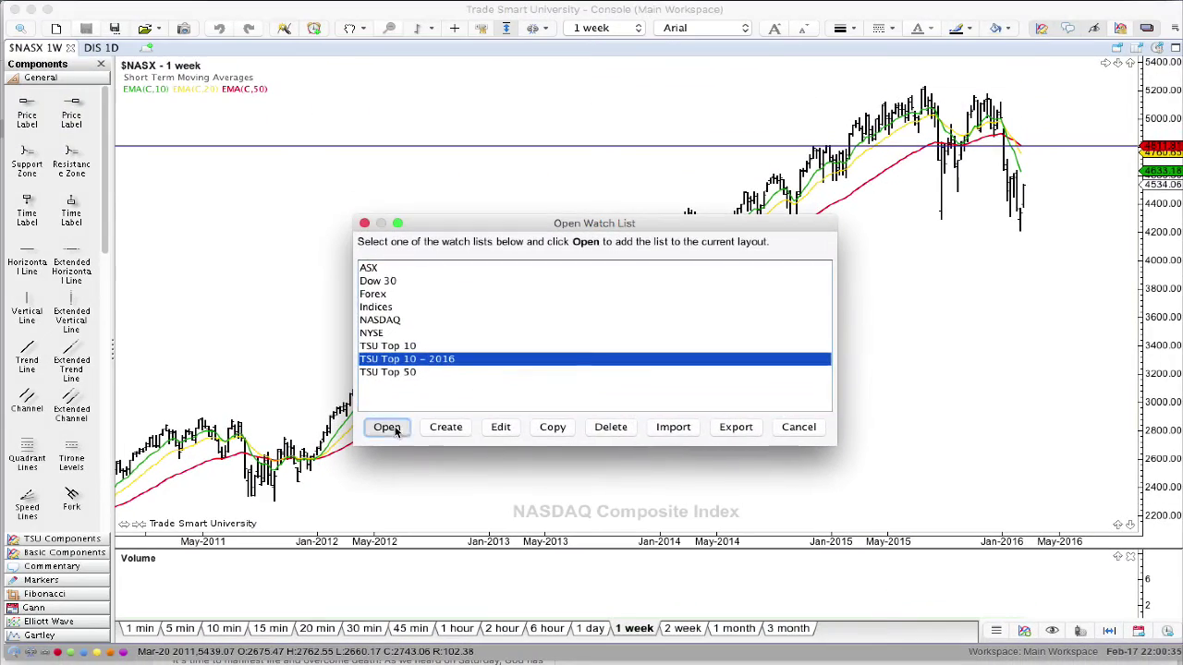
pyautogui.click(387, 427)
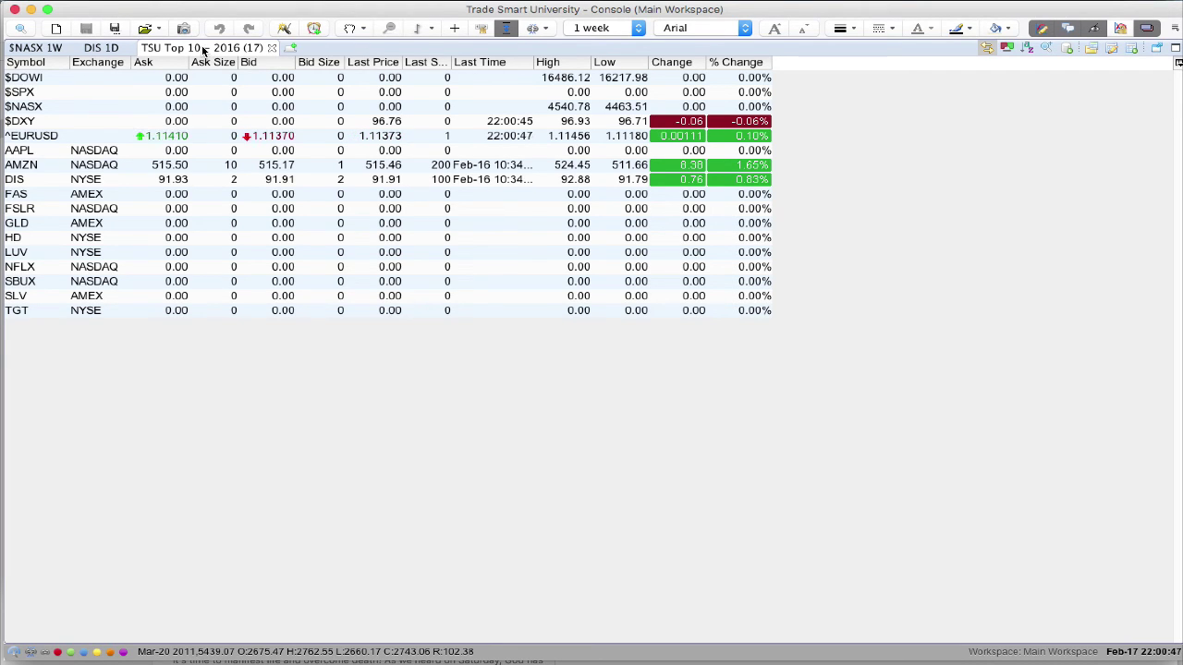
# - Dock the TSU Top 10 – 2016 quote panel above the $NASX chart and adjust the split
pyautogui.moveTo(204, 51); pyautogui.dragTo(438, 84)
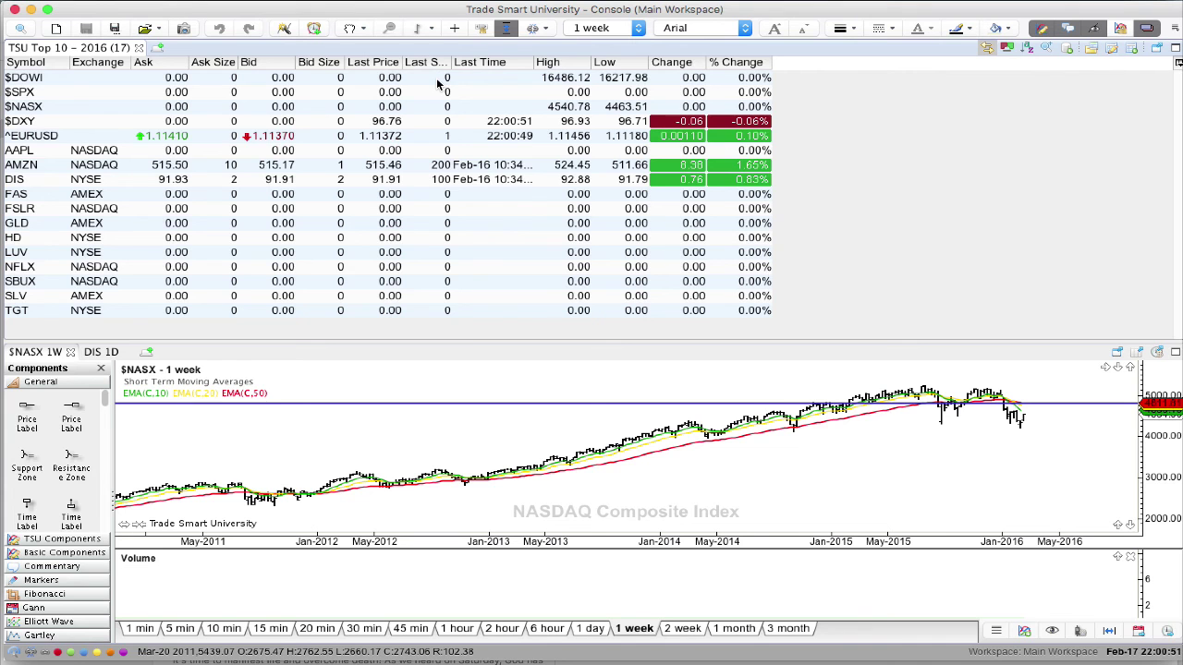
pyautogui.moveTo(357, 340)
pyautogui.mouseDown()
pyautogui.moveTo(353, 121)
pyautogui.moveTo(353, 349)
pyautogui.moveTo(350, 328)
pyautogui.mouseUp()
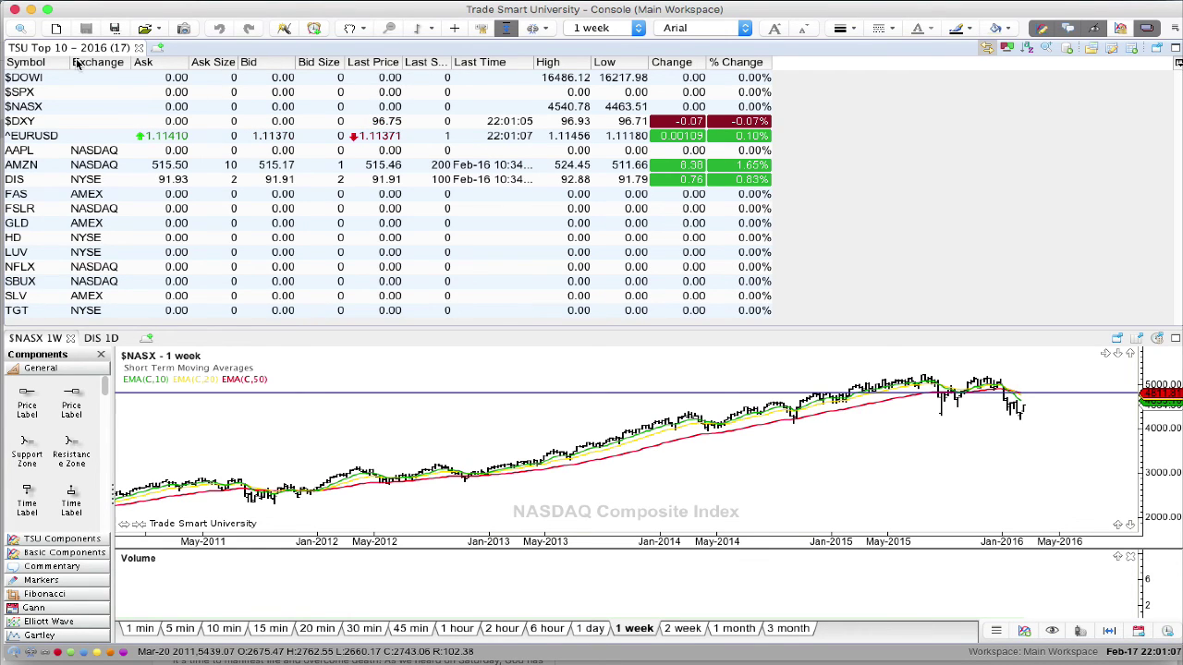
# - Open the TSU Top 10 – 2016 watch list for editing from the saved watch lists
pyautogui.click(159, 47)
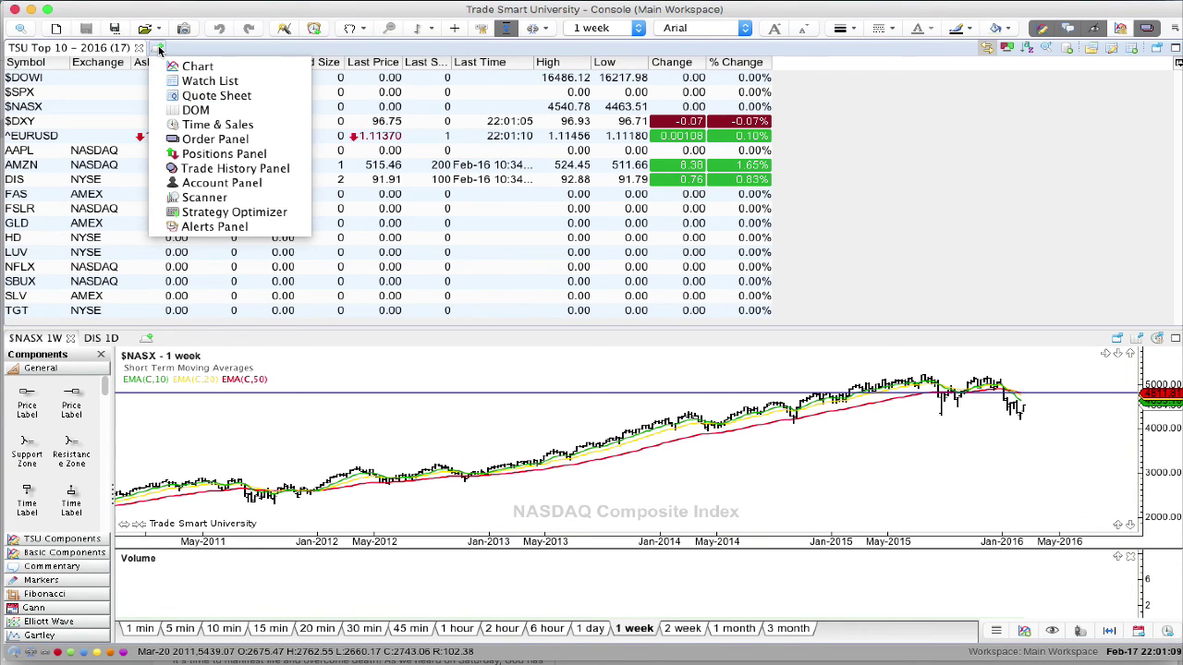
pyautogui.click(199, 80)
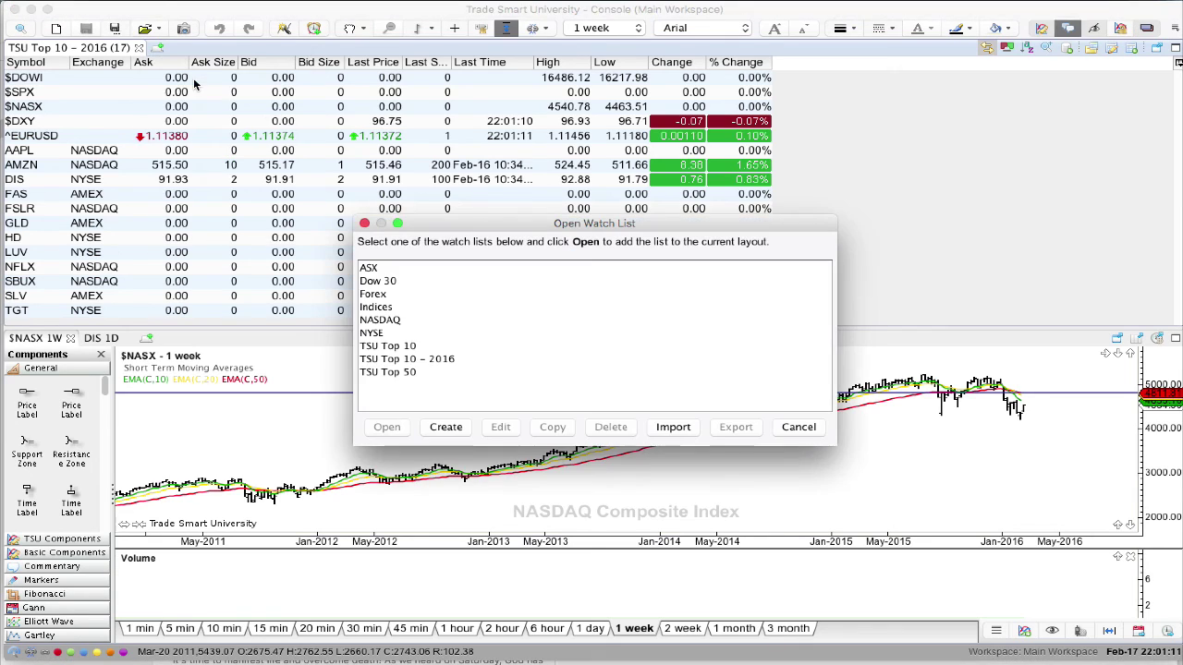
pyautogui.click(407, 359)
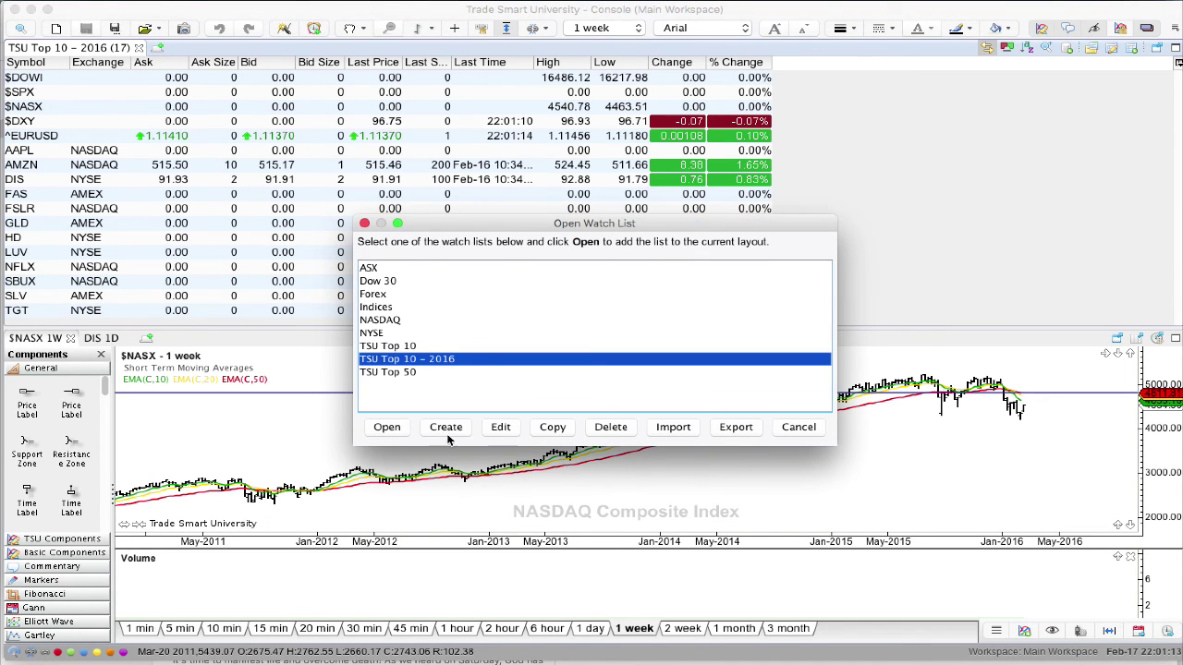
pyautogui.click(513, 429)
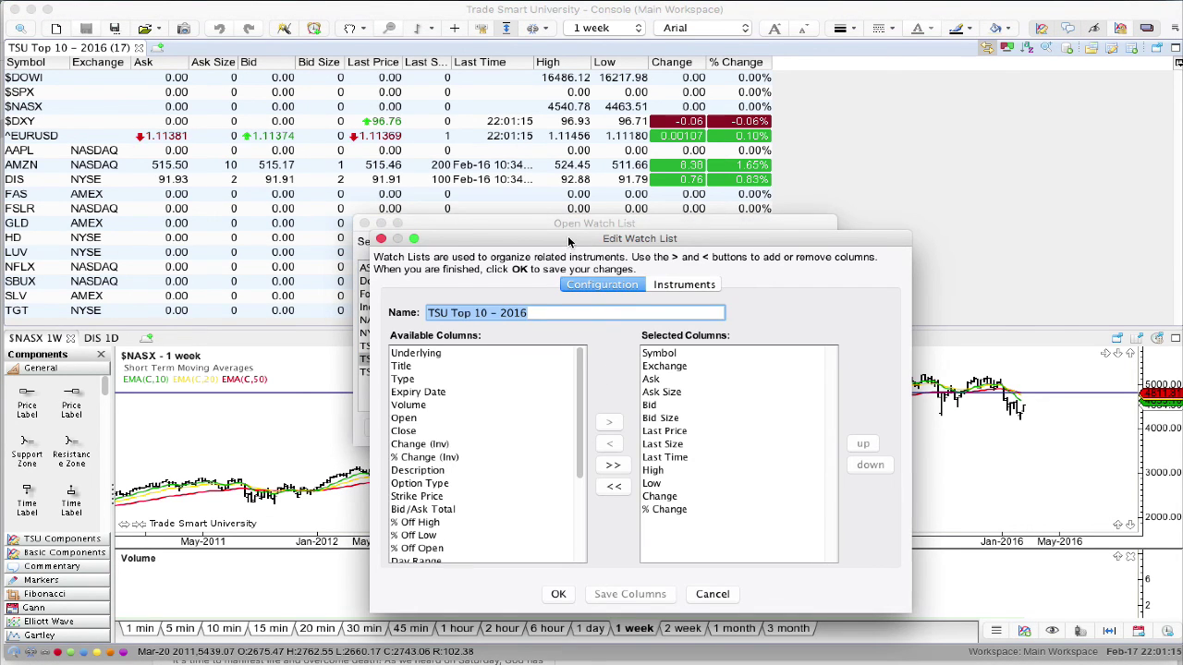
pyautogui.moveTo(702, 238); pyautogui.dragTo(517, 121)
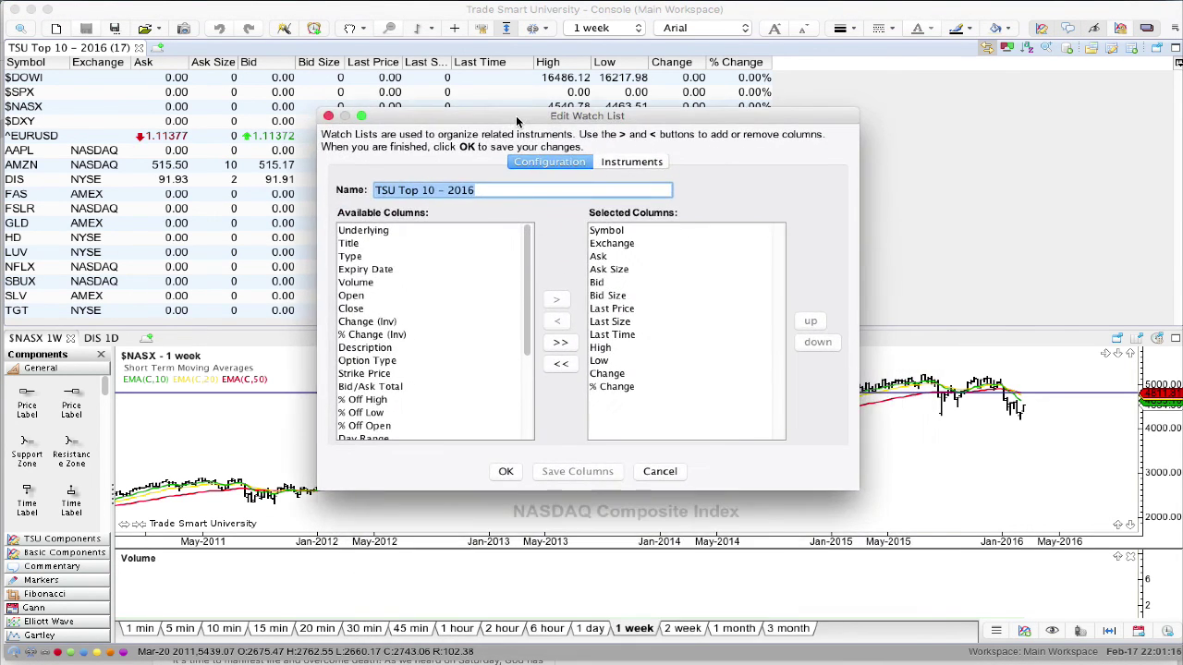
# - Remove the Ask Size and Bid Size columns, add Volume, and save
pyautogui.click(610, 273)
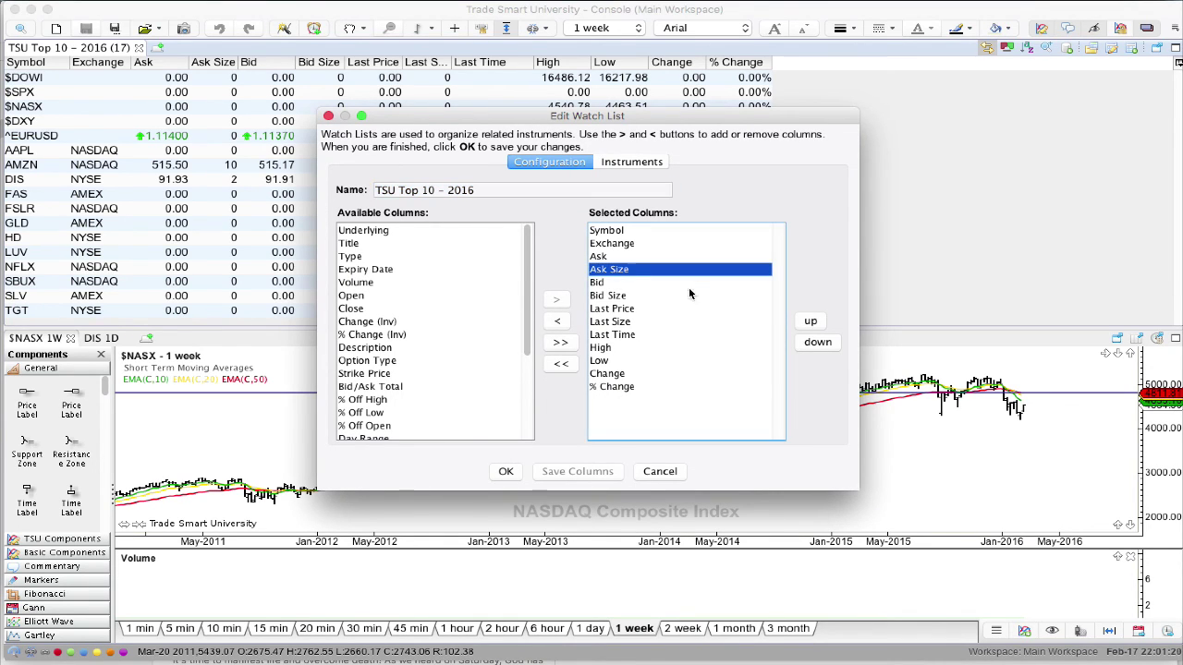
pyautogui.click(558, 321)
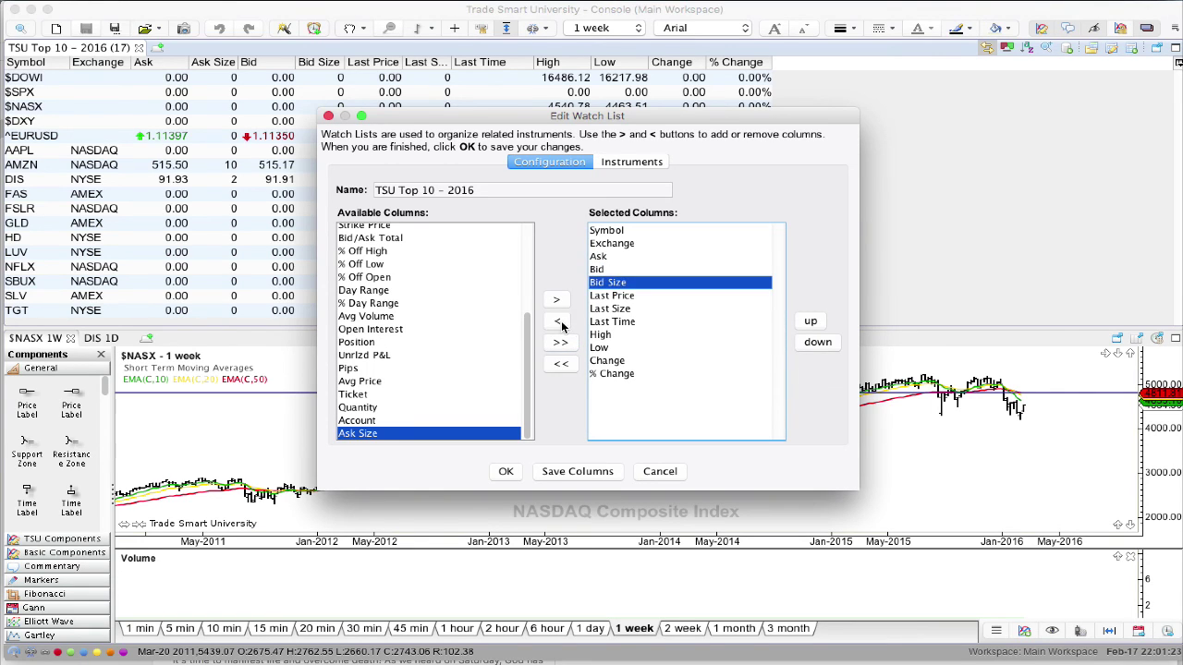
pyautogui.click(560, 322)
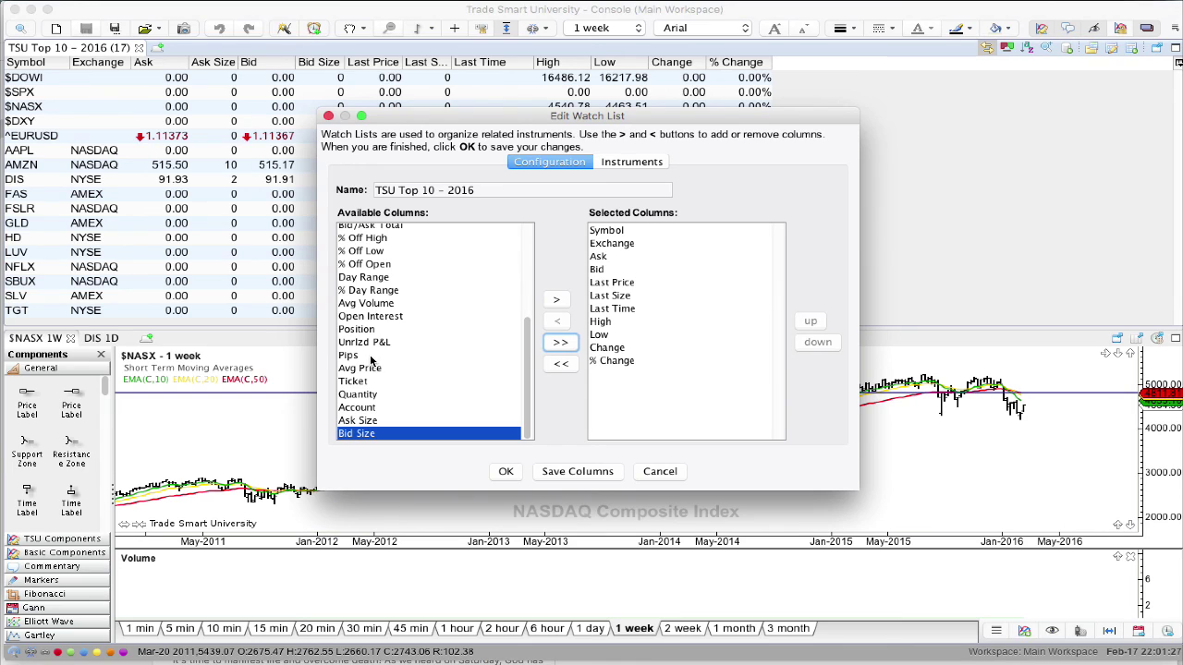
pyautogui.scroll(6, 370, 345)
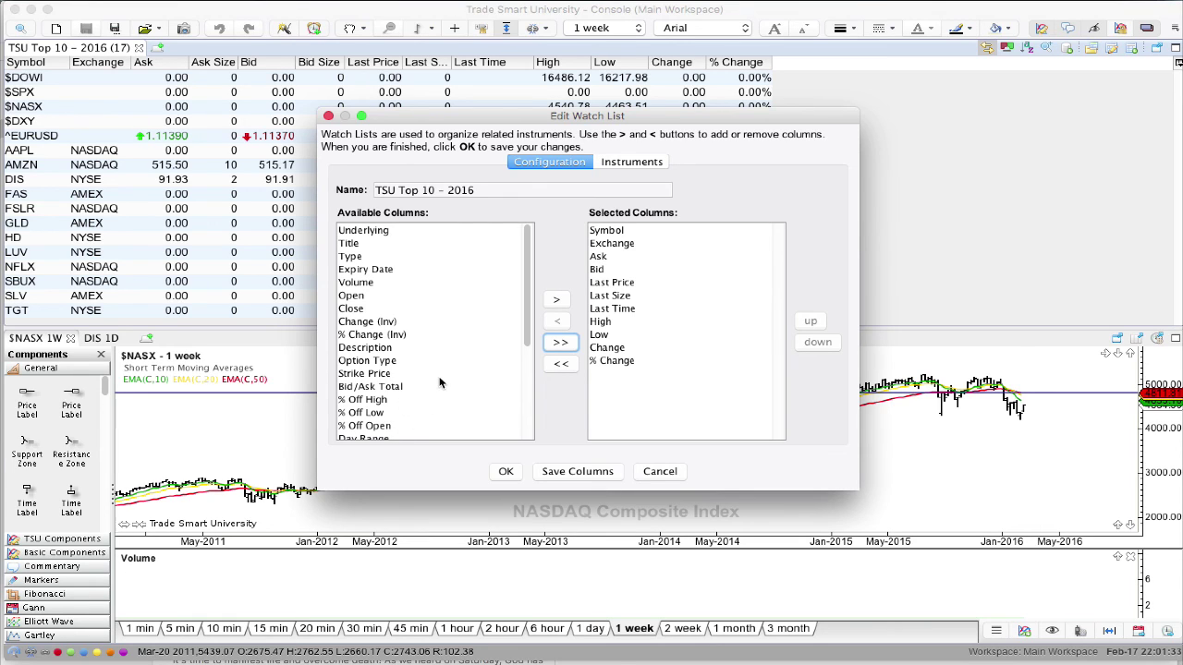
pyautogui.click(366, 283)
pyautogui.click(558, 305)
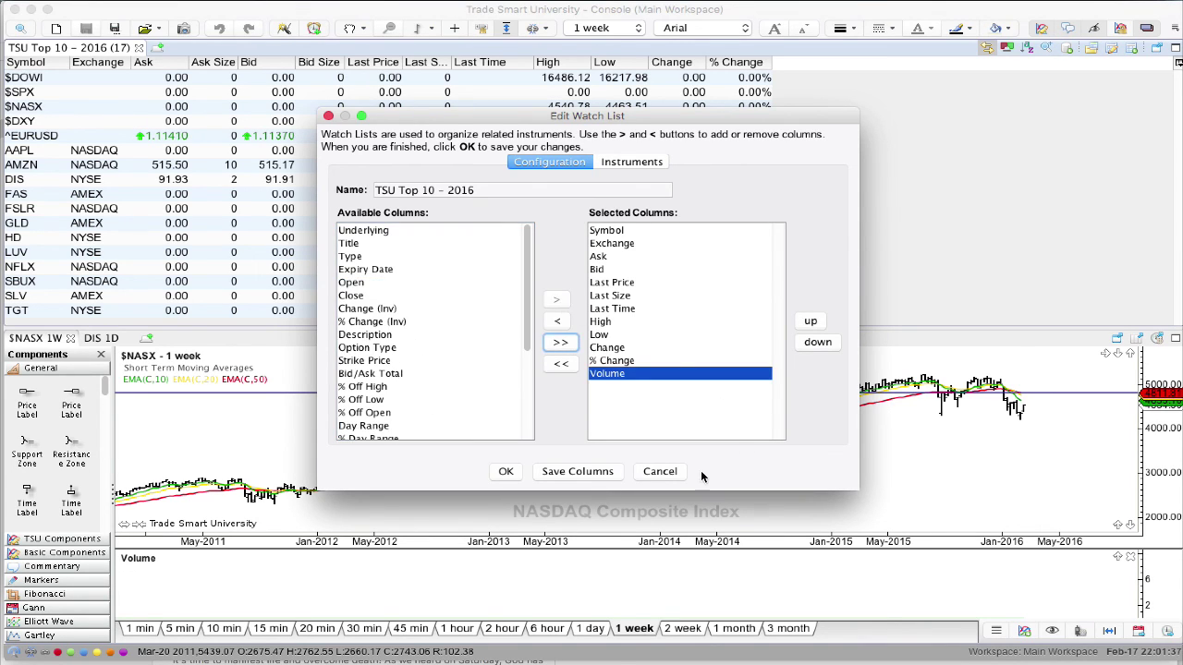
pyautogui.click(506, 472)
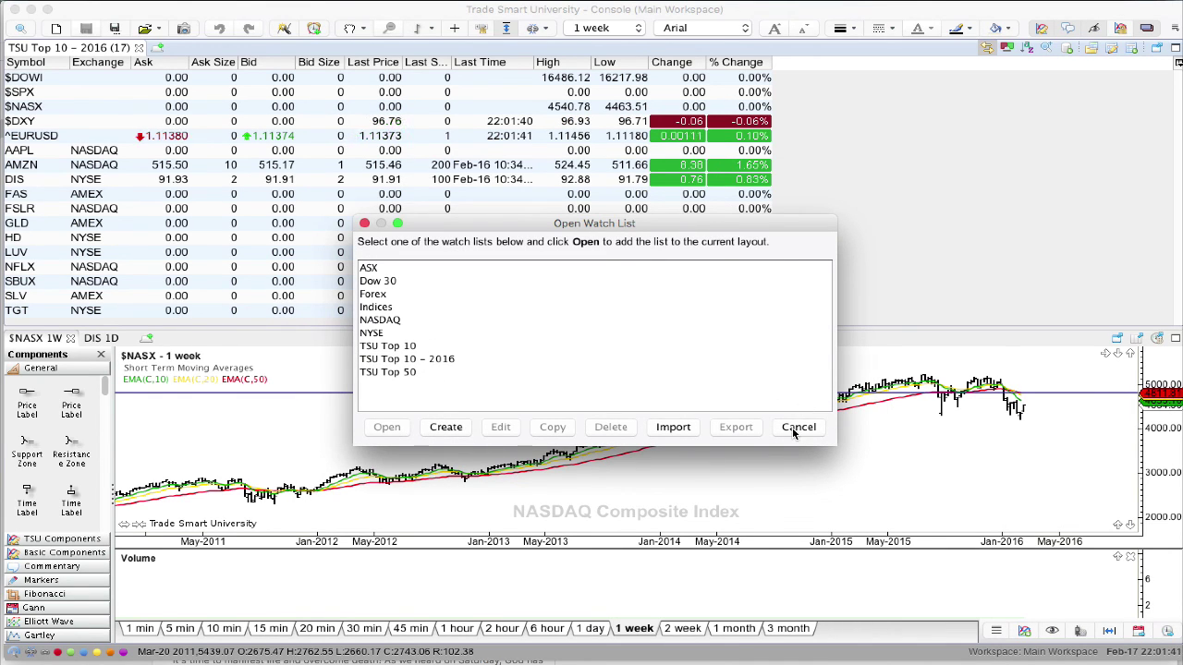
# - Select TSU Top 10 – 2016 in the watch list picker and close the picker
pyautogui.click(441, 361)
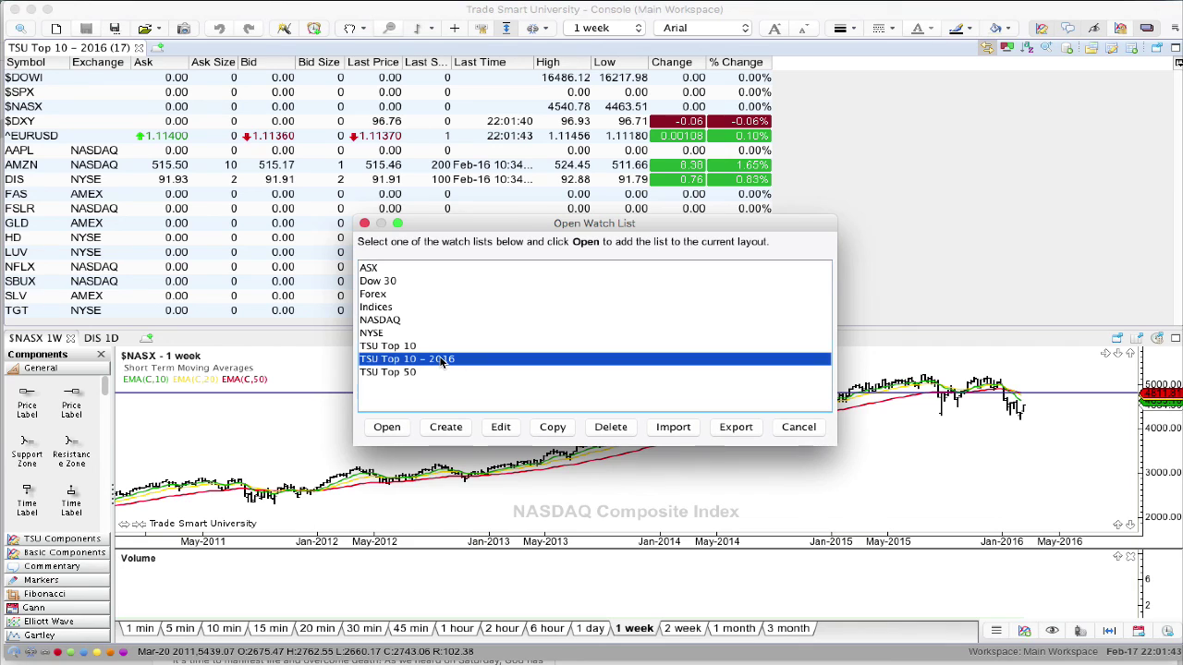
pyautogui.click(386, 427)
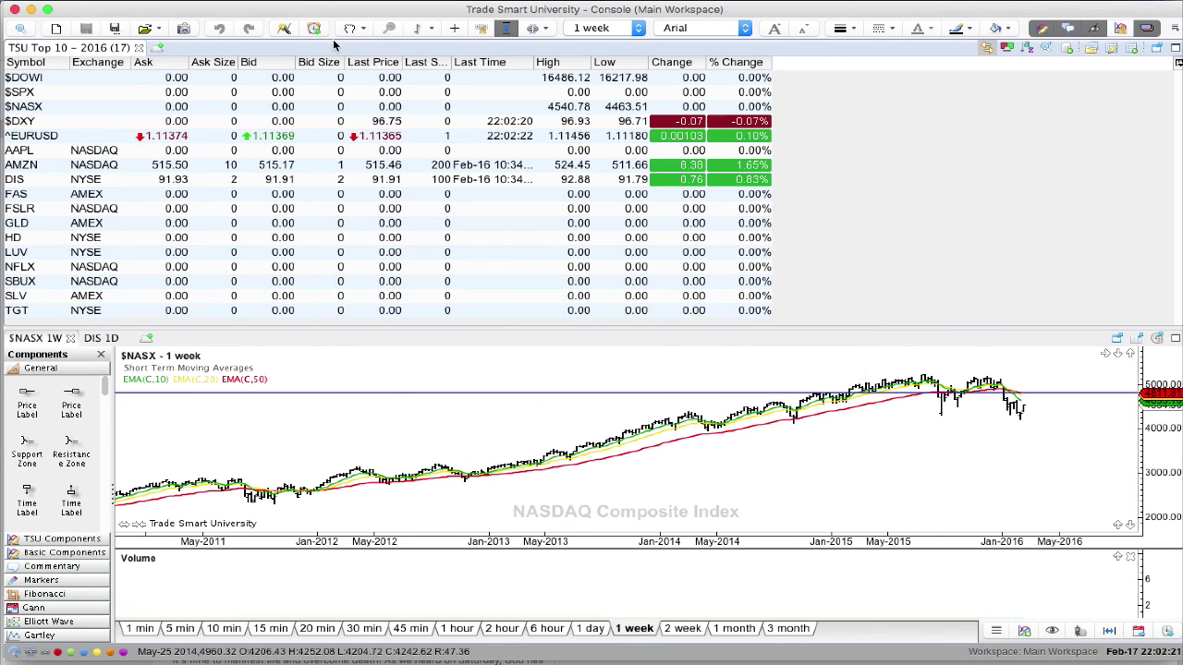